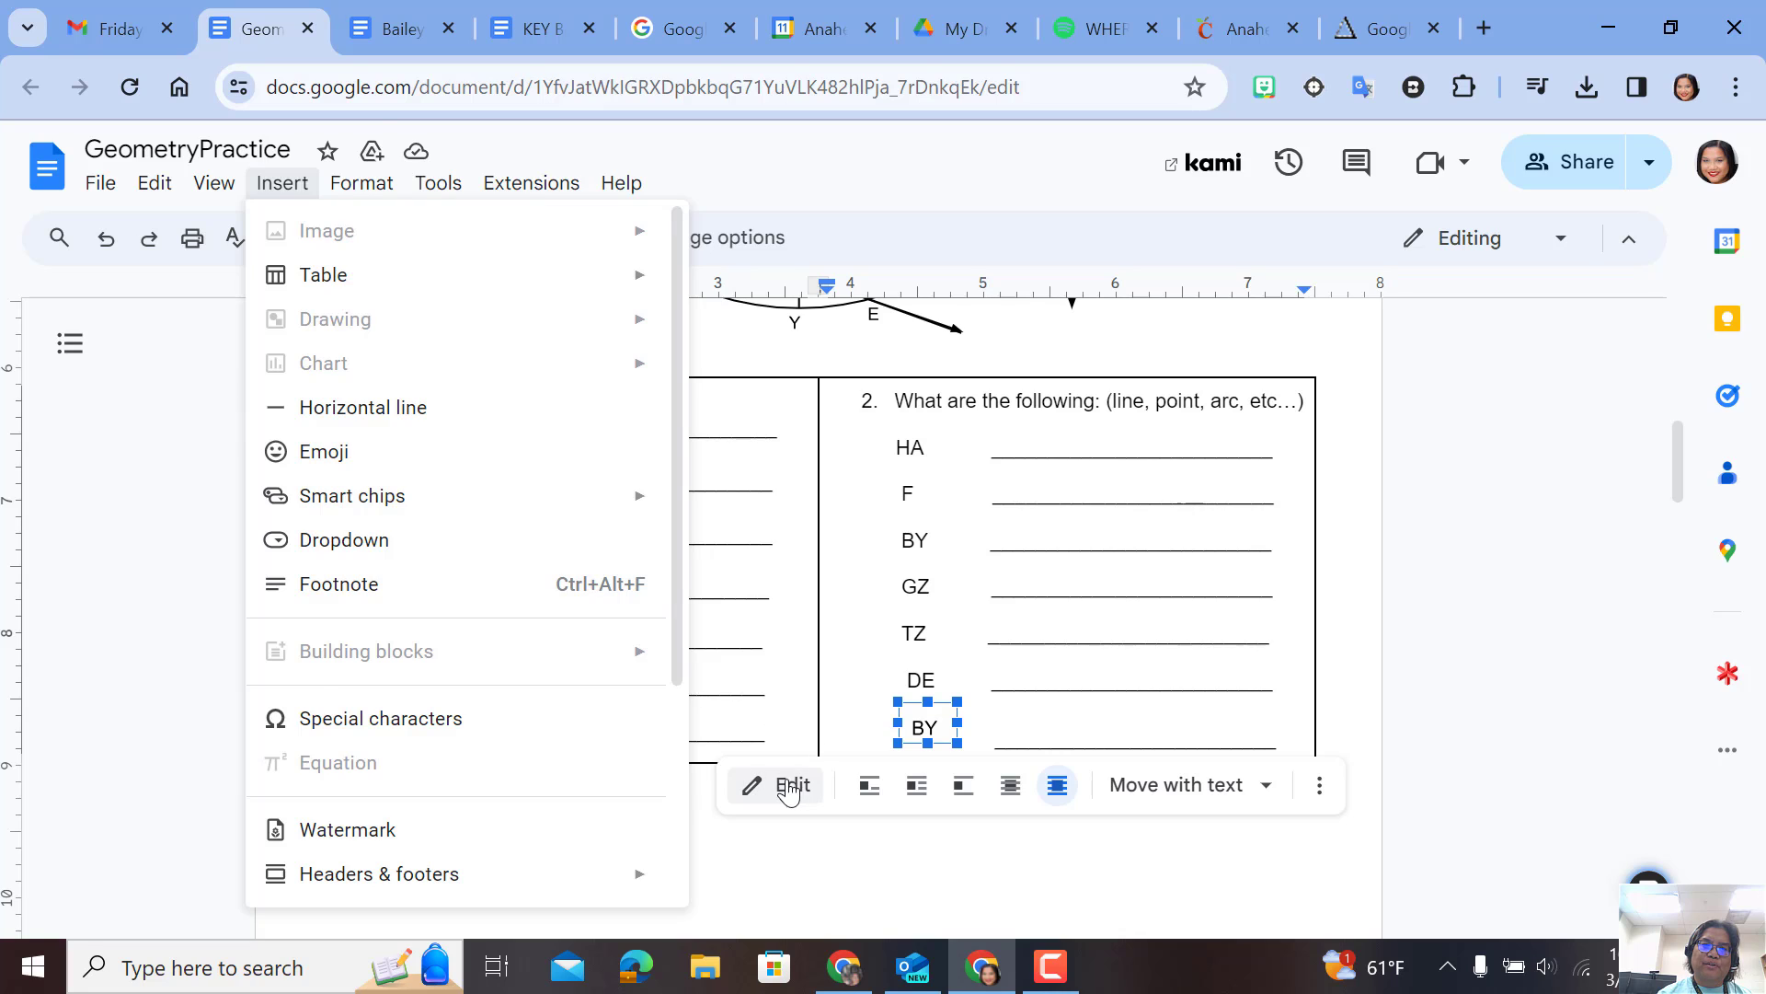
left_click(785, 784)
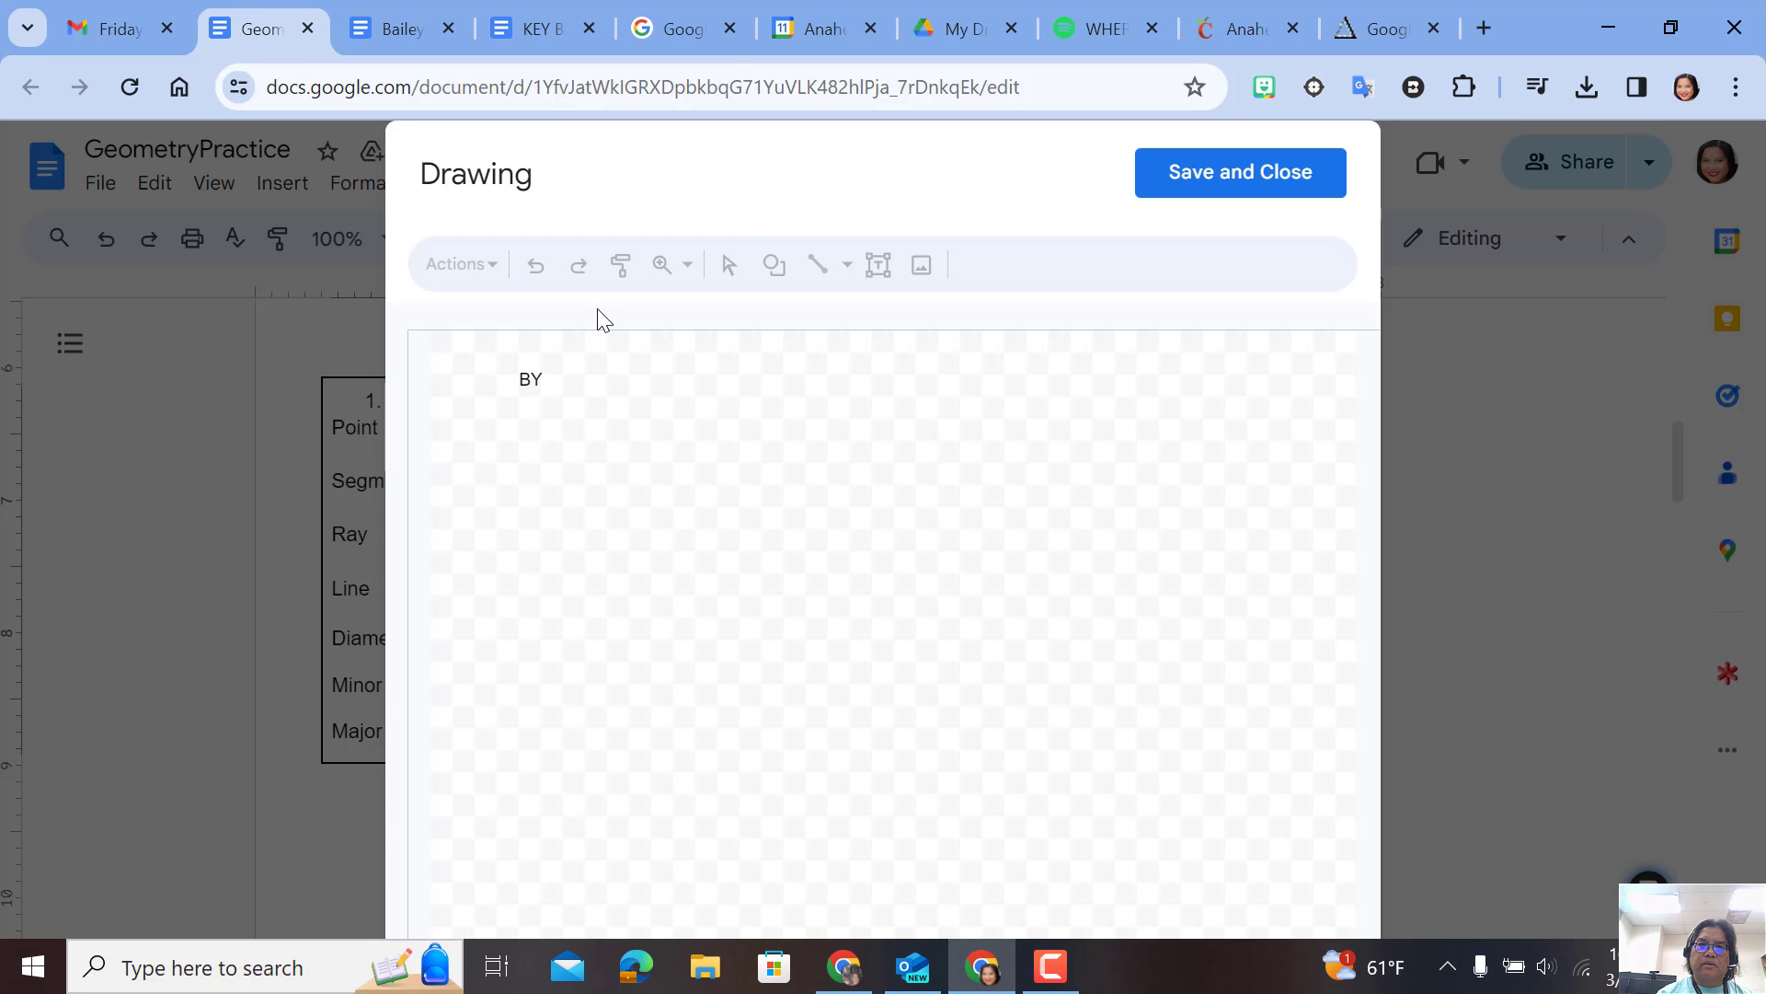
left_click(546, 373)
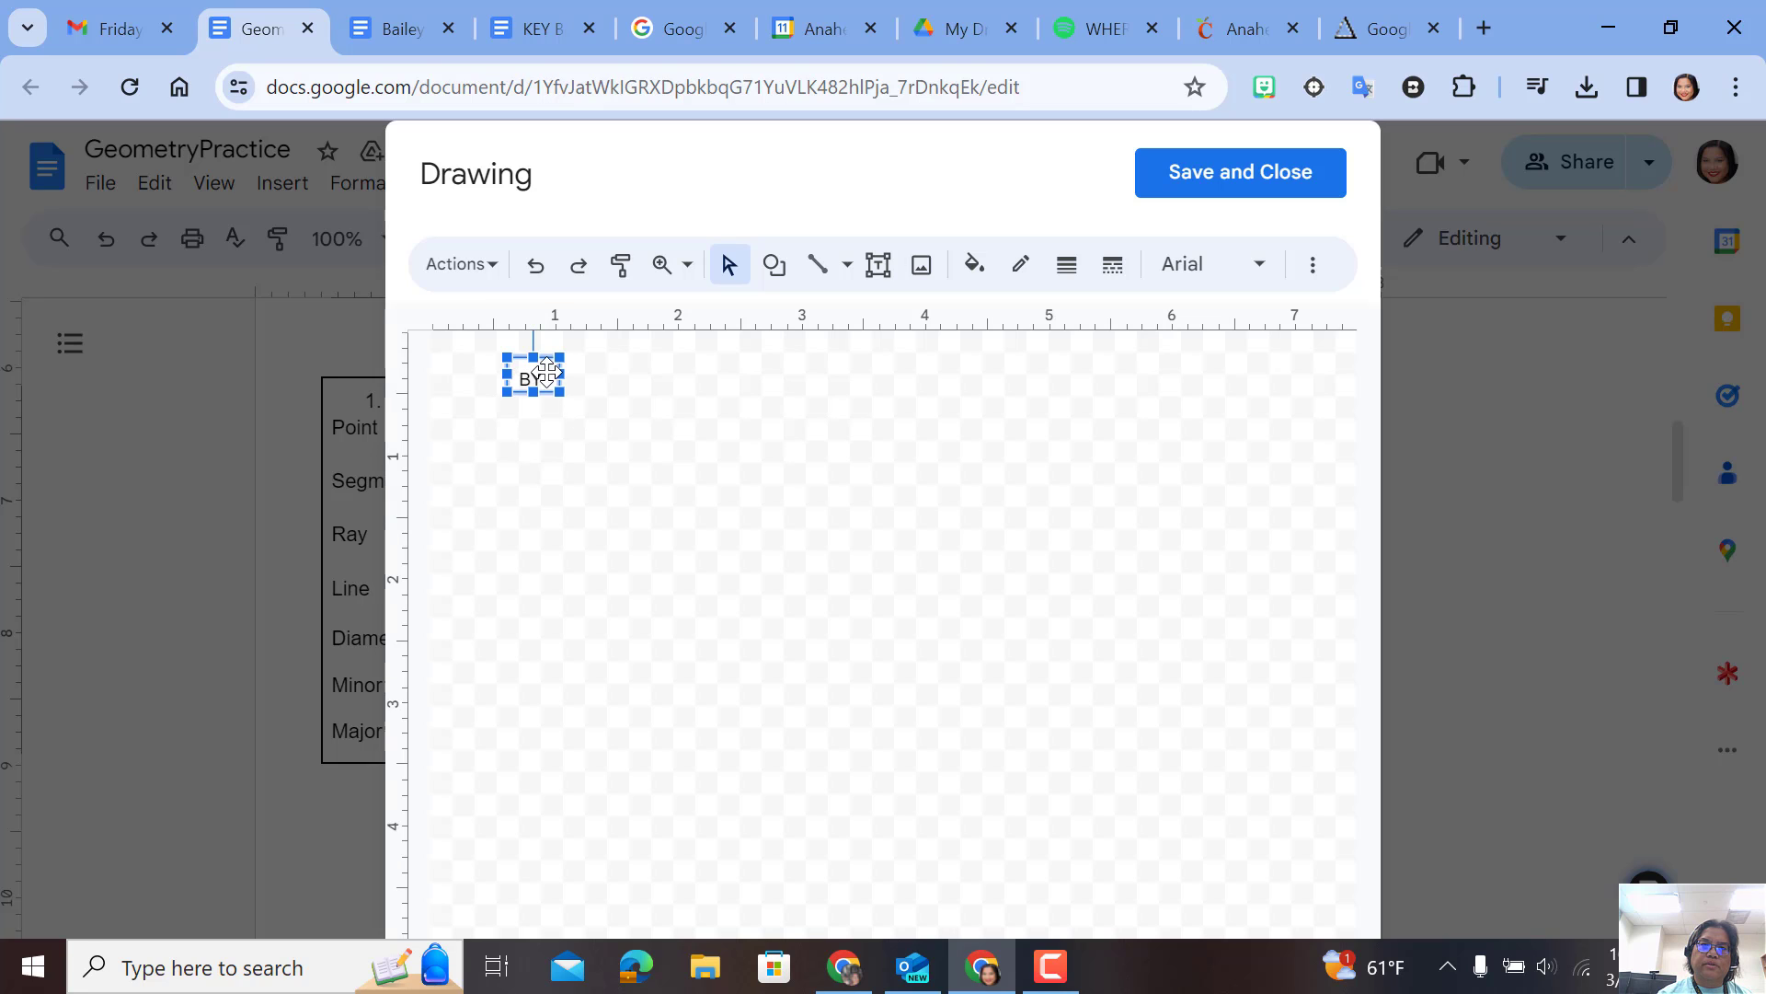
left_click(1234, 184)
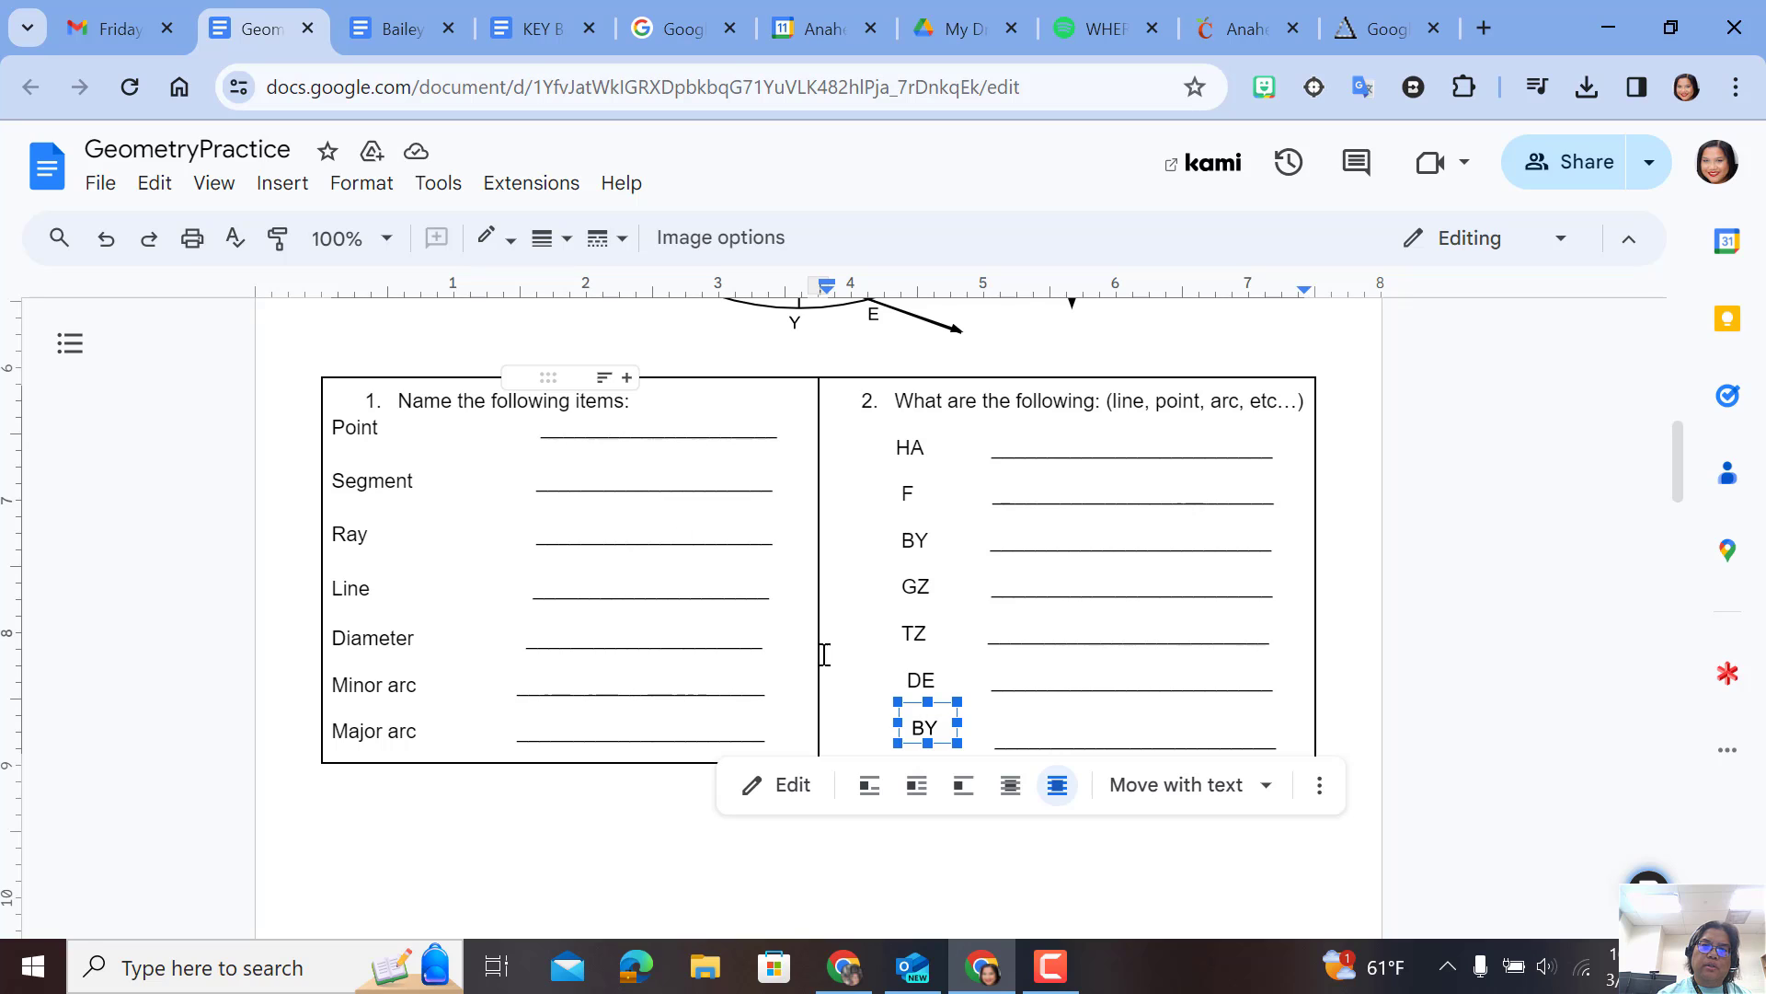
- Insert the upper half-circle arc from the Geometric Shapes symbols before the last BY item in question 2
left_click(889, 724)
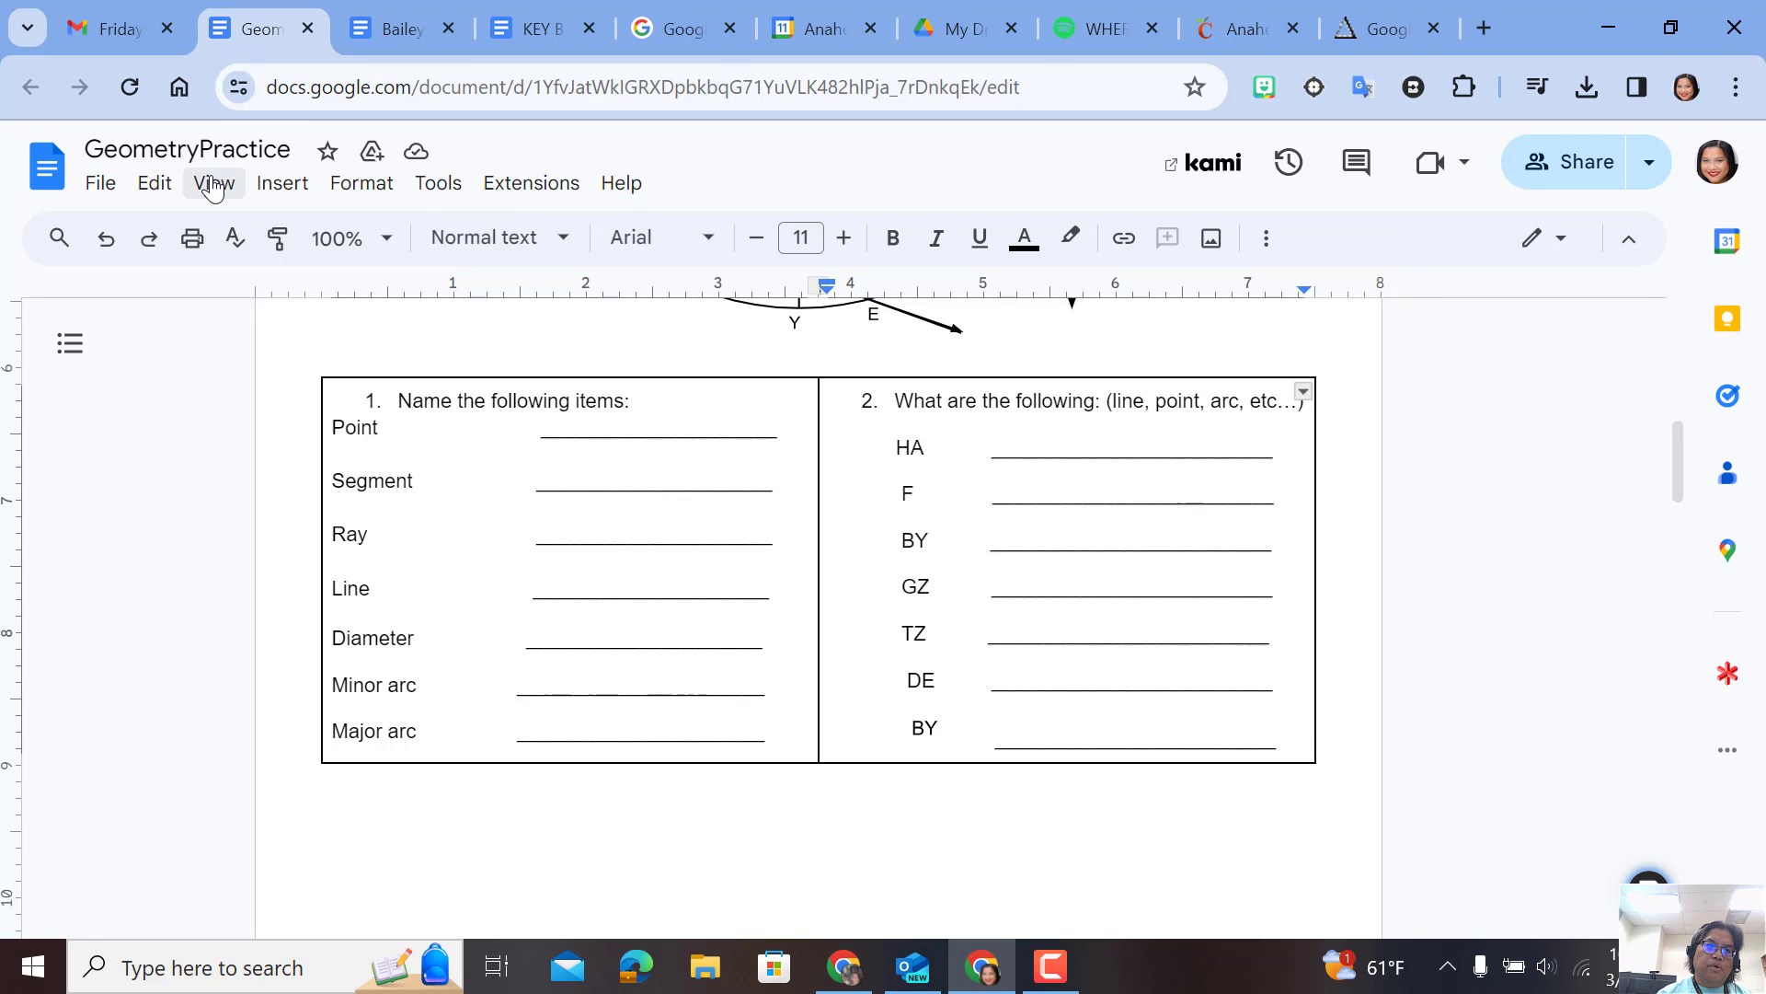
left_click(281, 188)
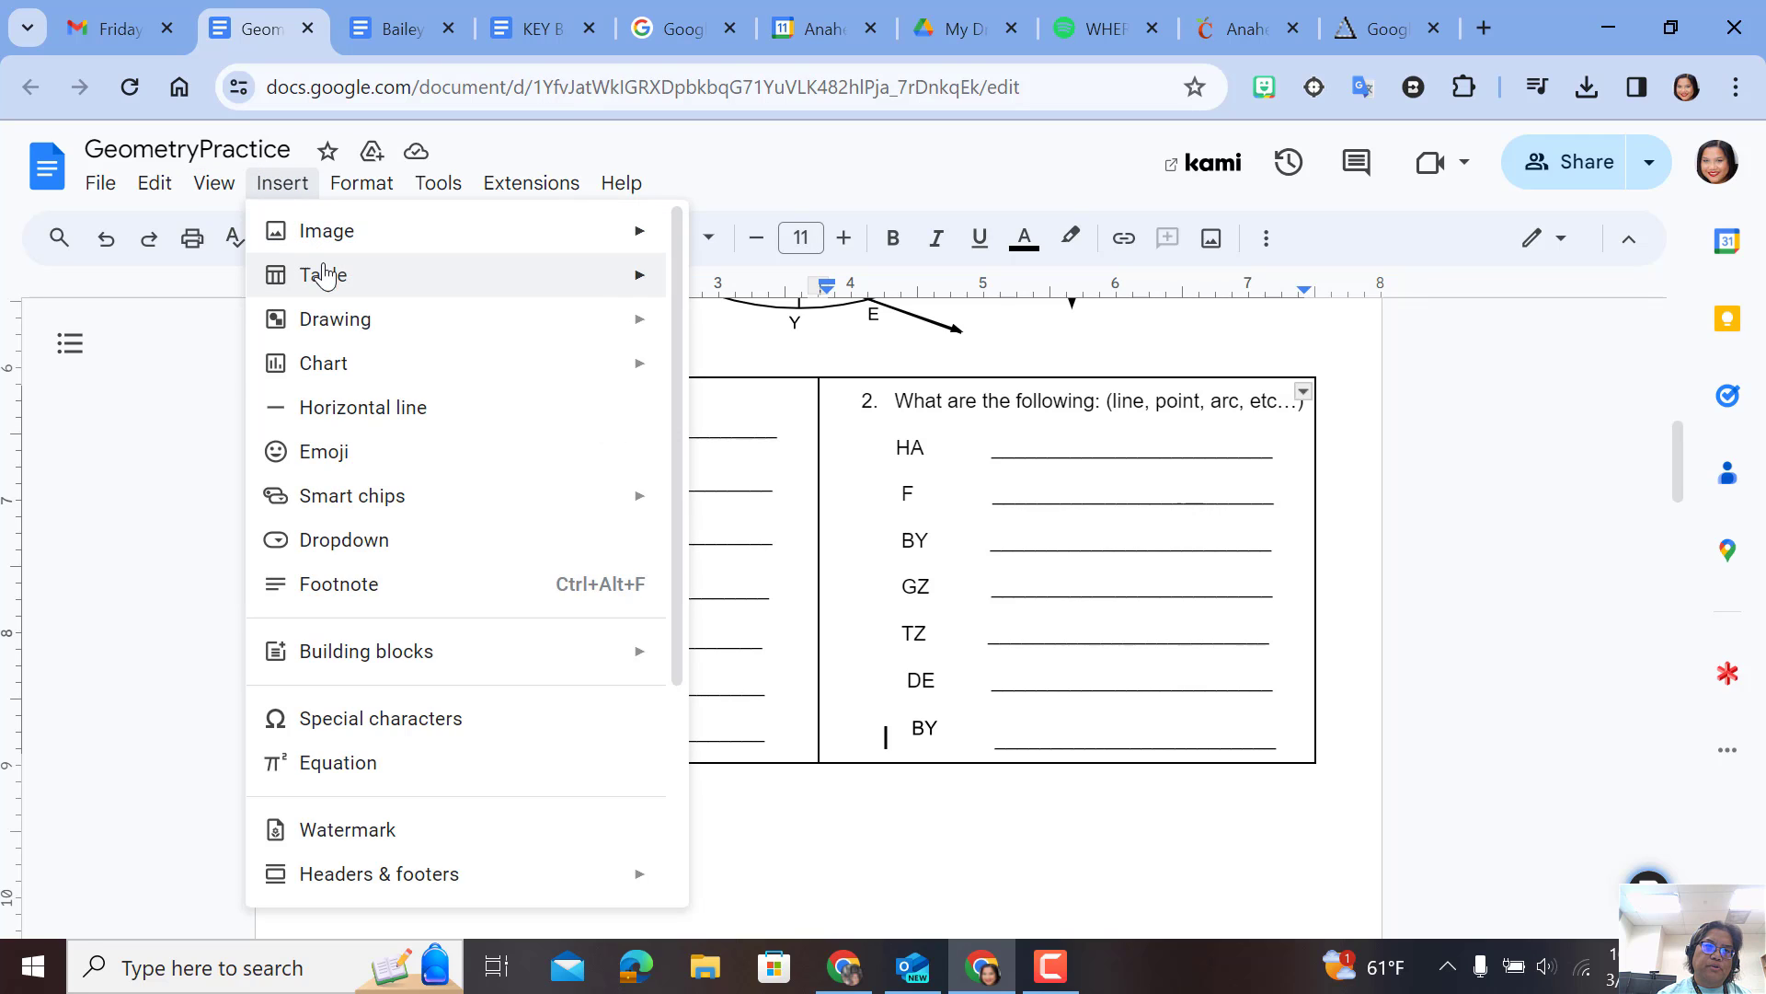
left_click(471, 736)
left_click(714, 471)
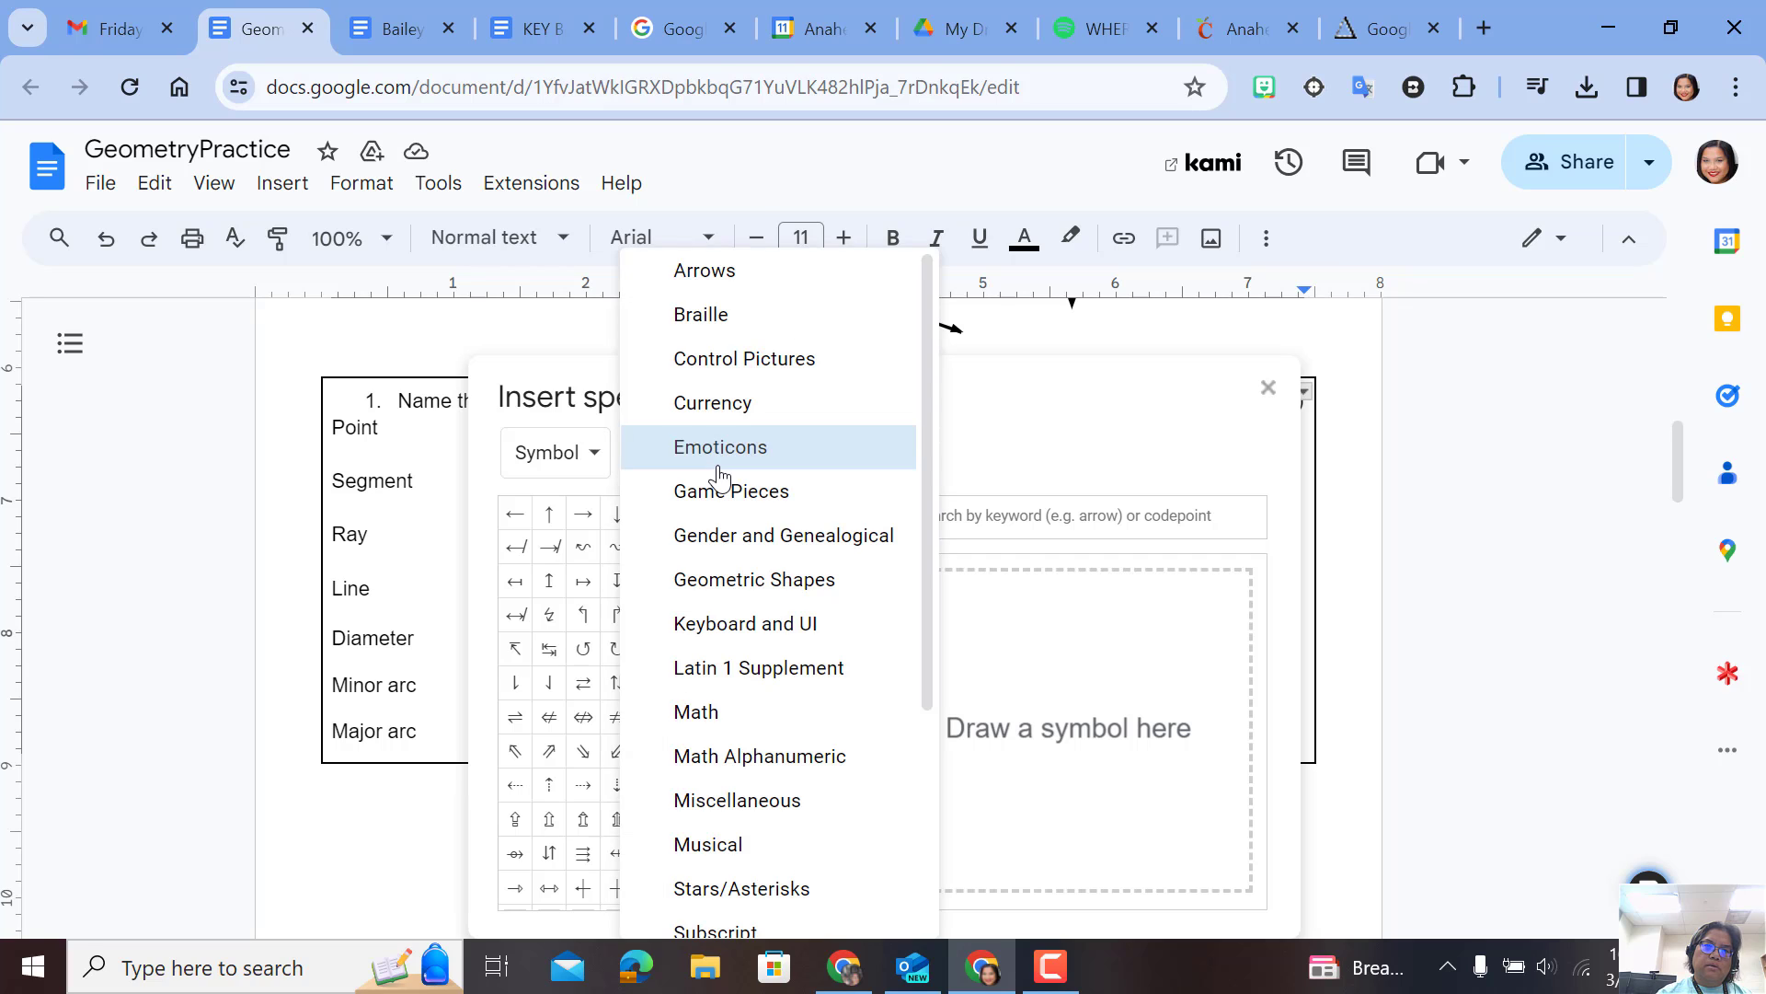
left_click(783, 595)
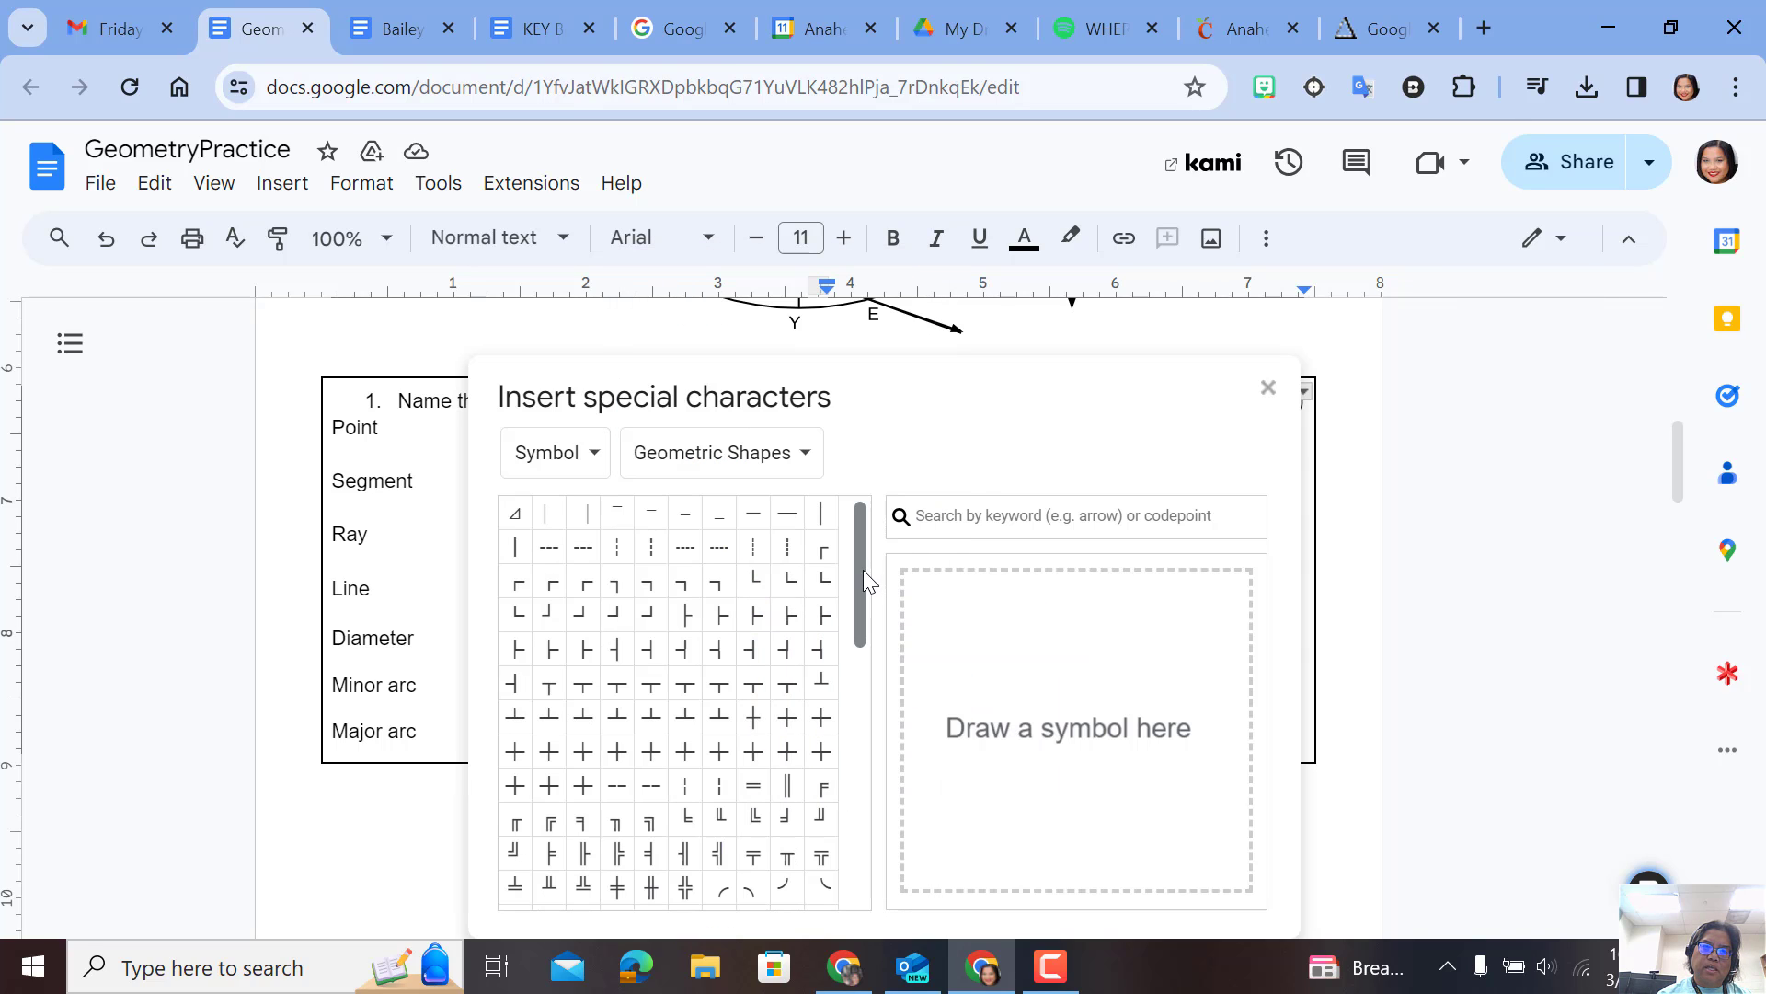
left_click_drag(863, 570, 875, 749)
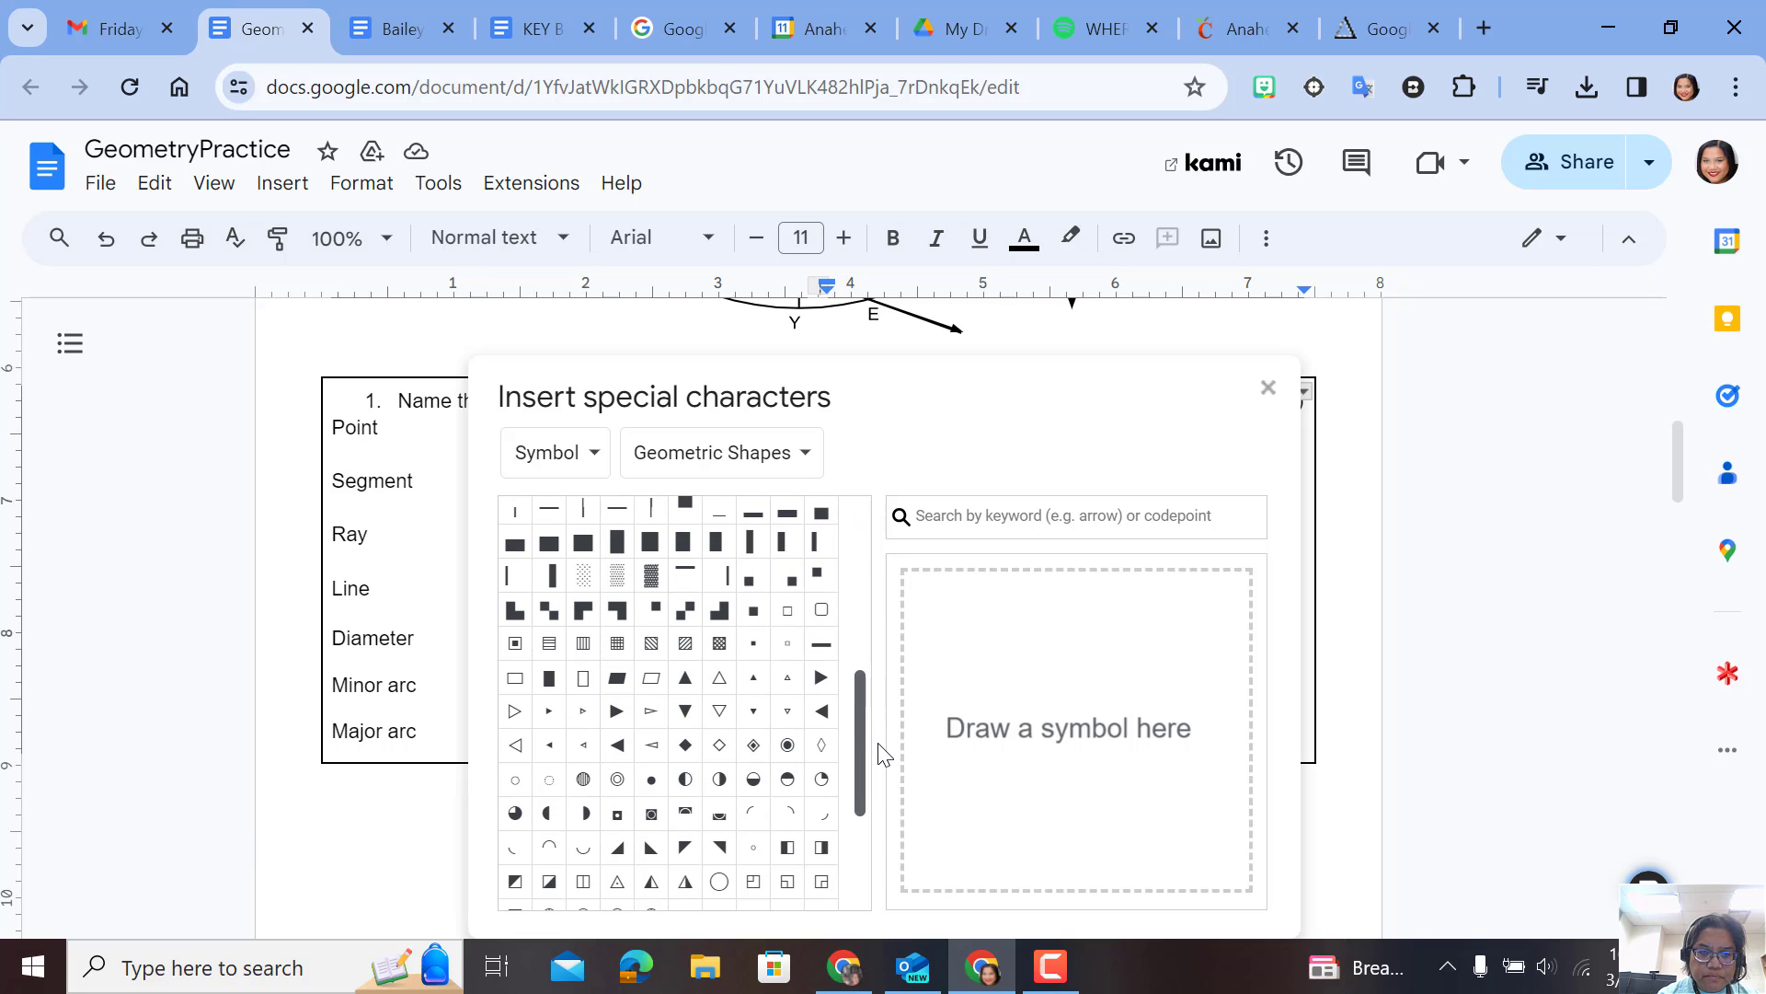
left_click(550, 835)
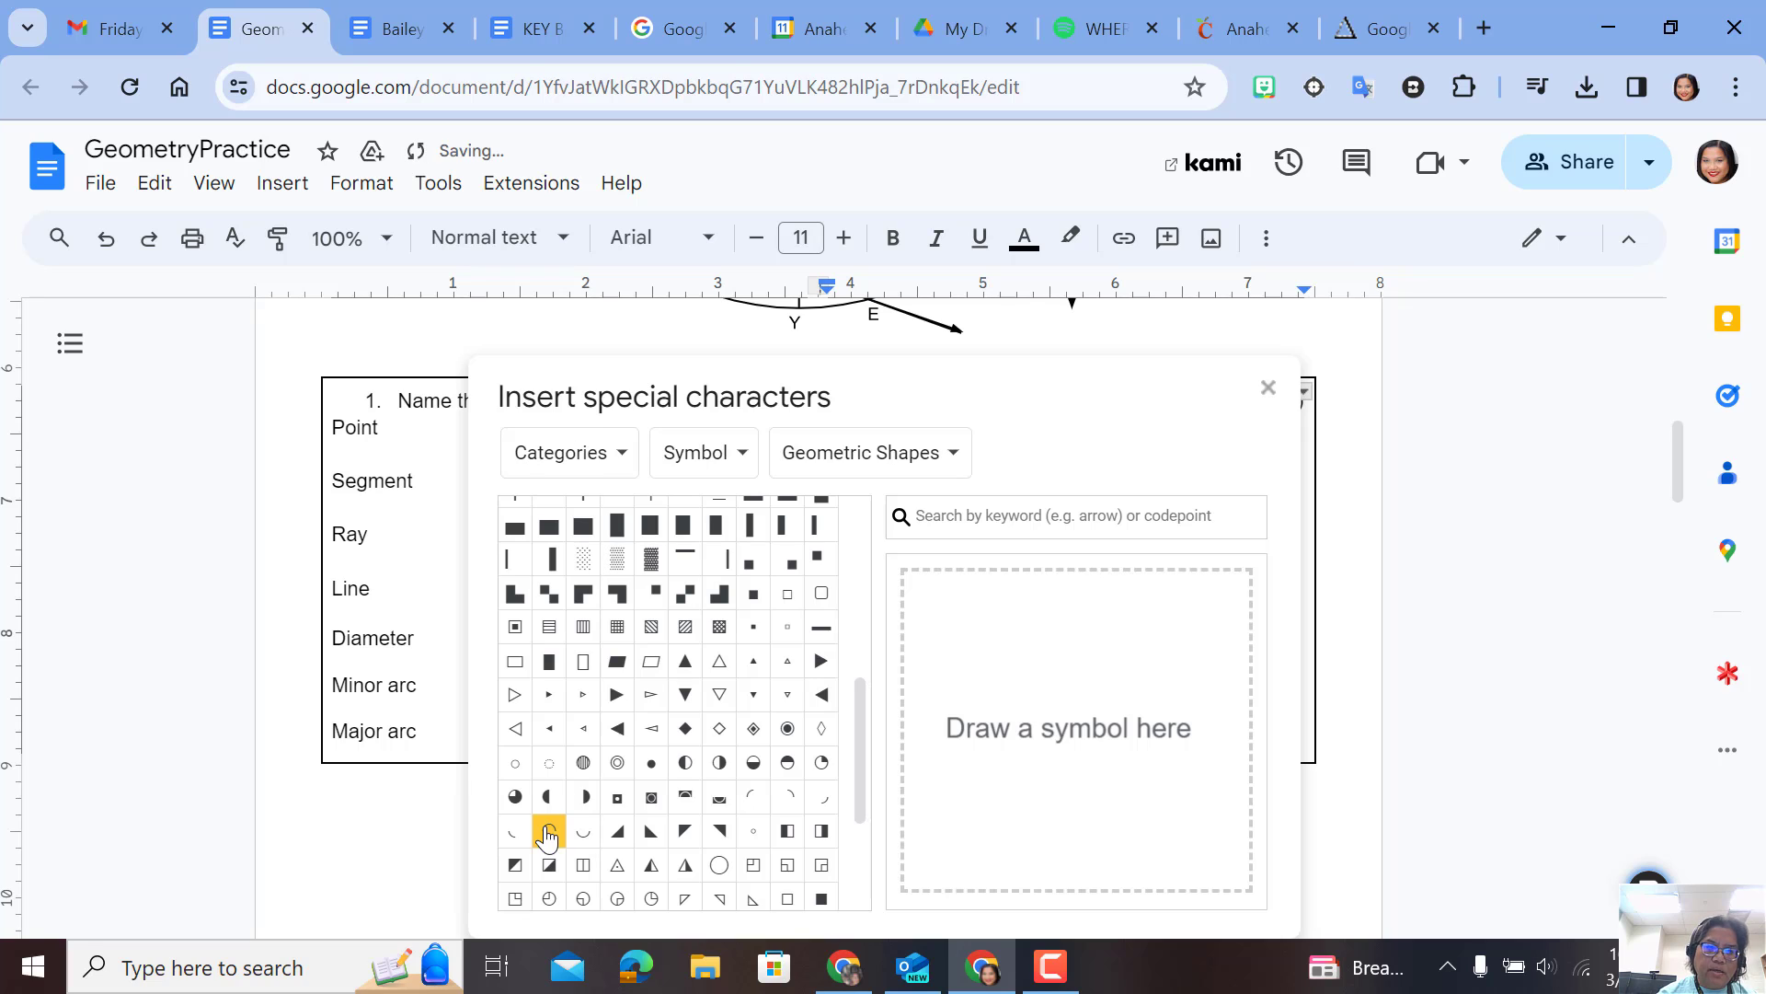
left_click(1268, 390)
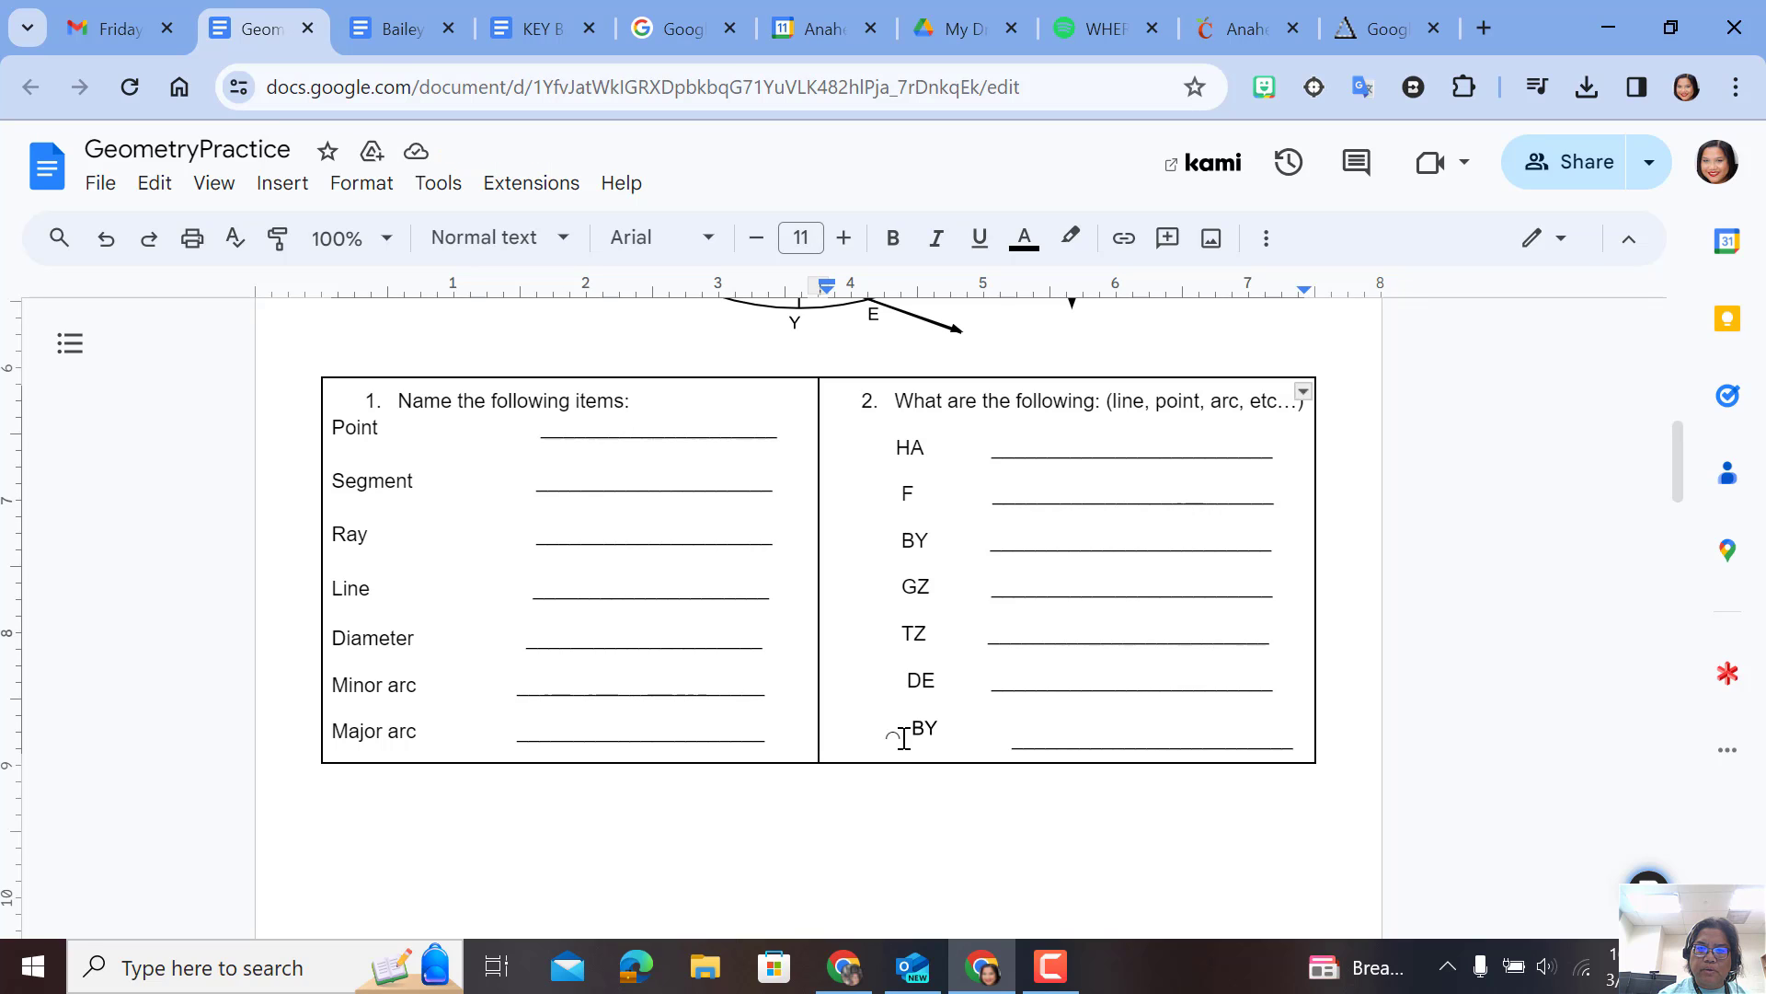
- Move the last BY text box away from the arc symbol and enlarge the arc to font size 15
mouse_move(904, 739)
left_mouse_down()
mouse_move(915, 721)
mouse_move(1016, 717)
left_mouse_up()
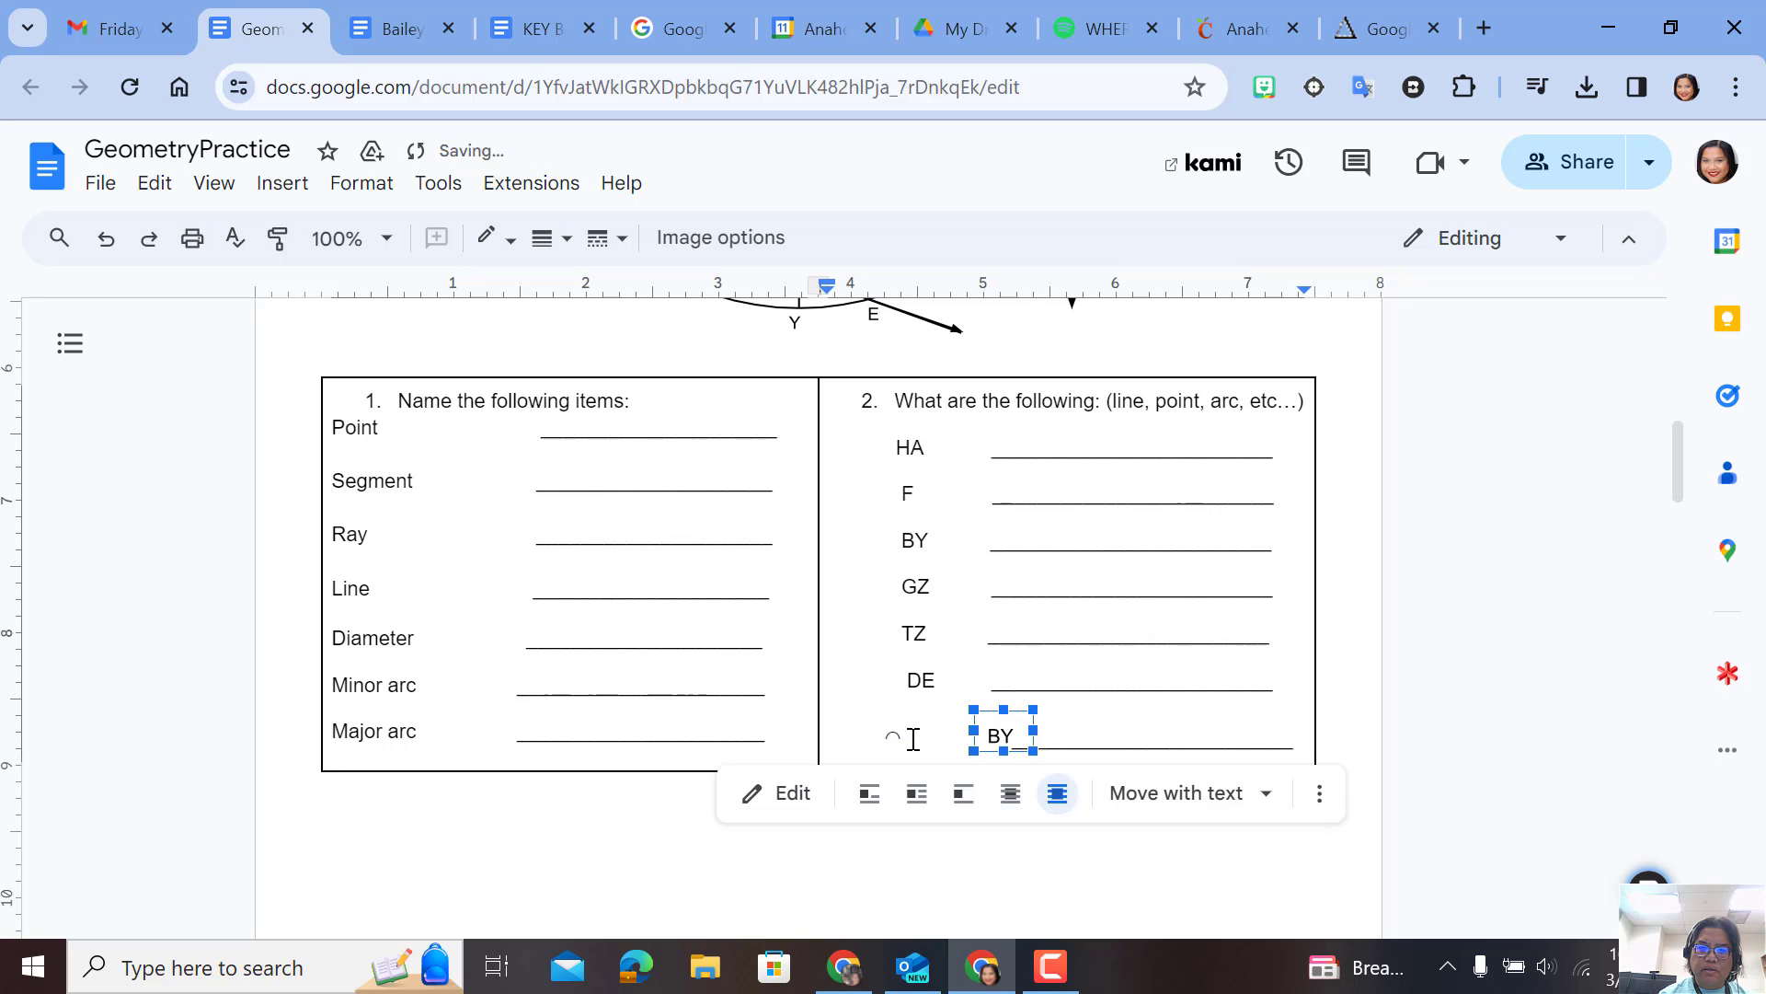
left_click_drag(912, 739, 882, 731)
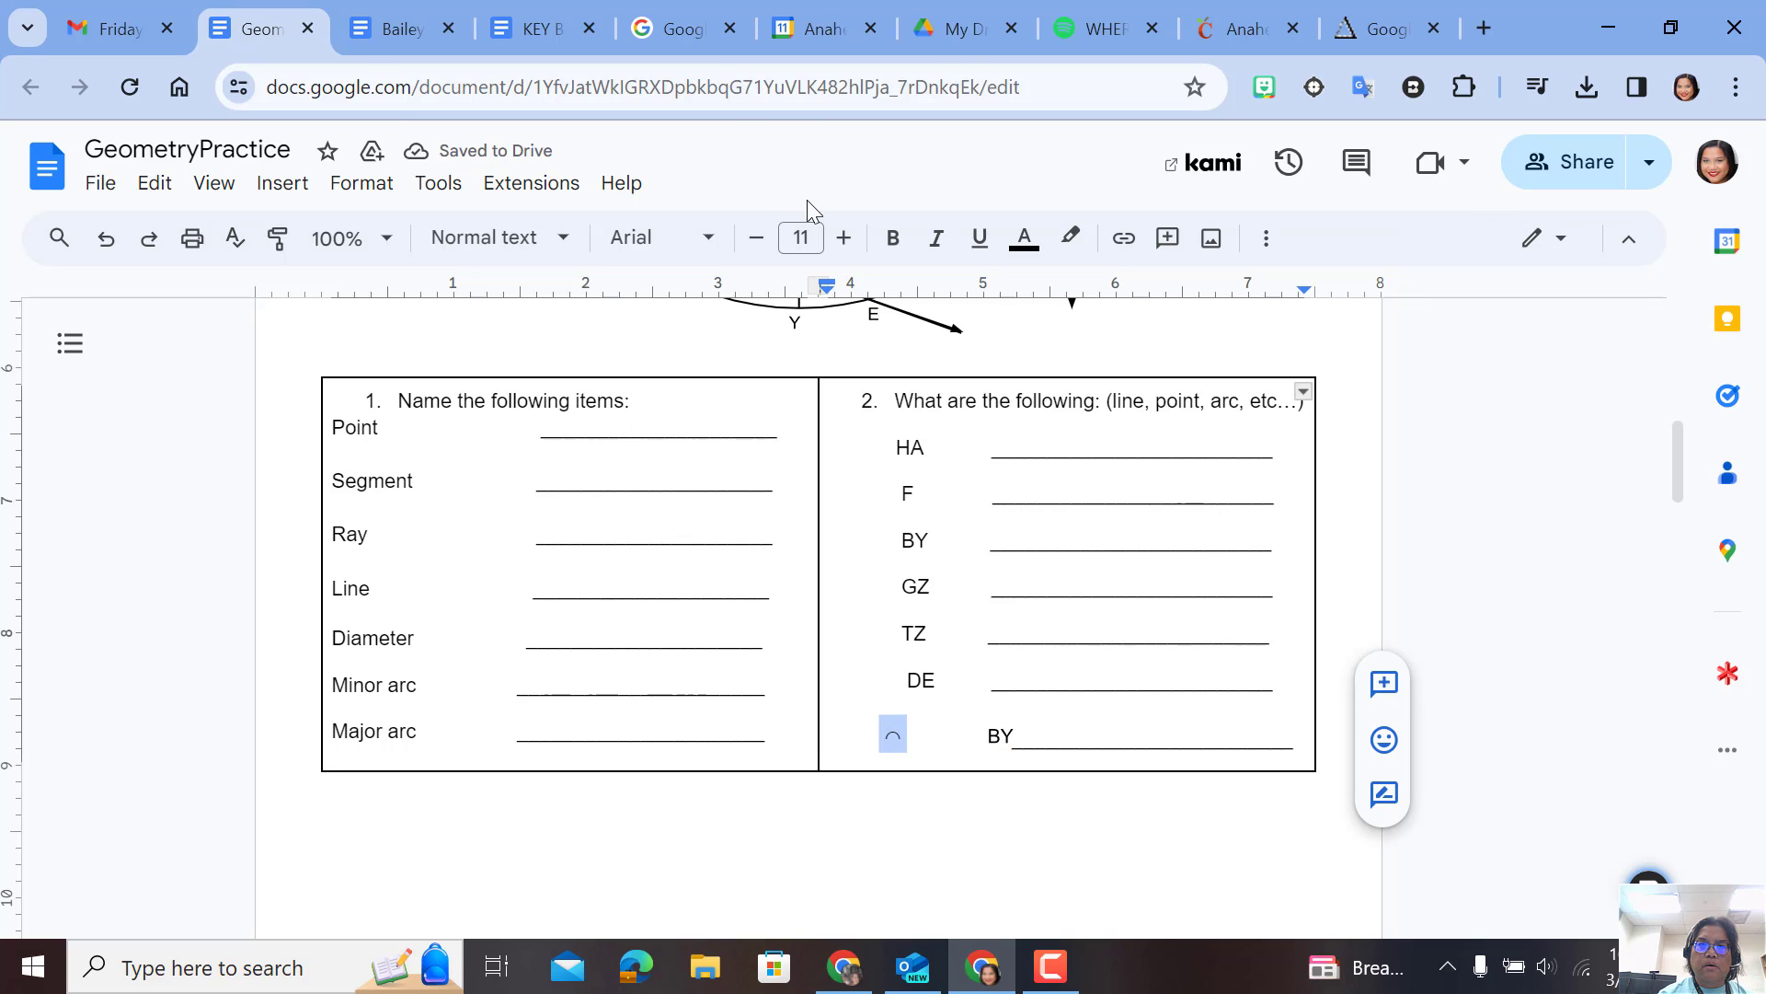
left_click(842, 239)
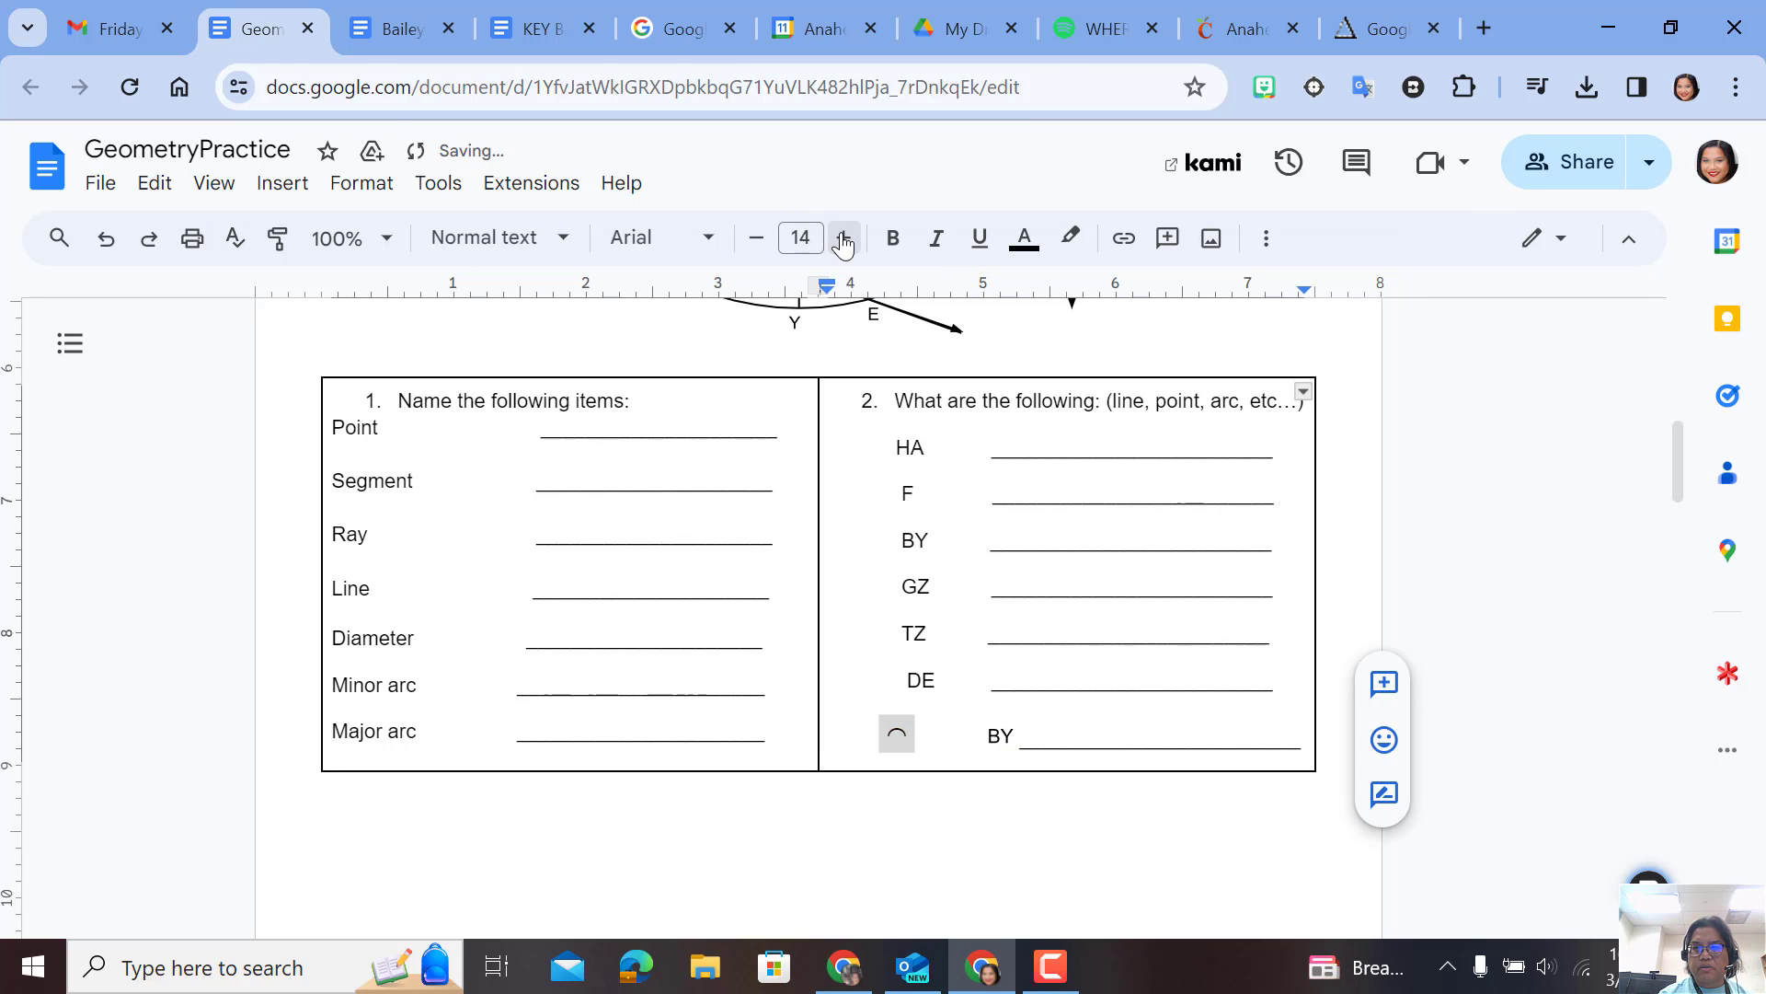
left_click(843, 239)
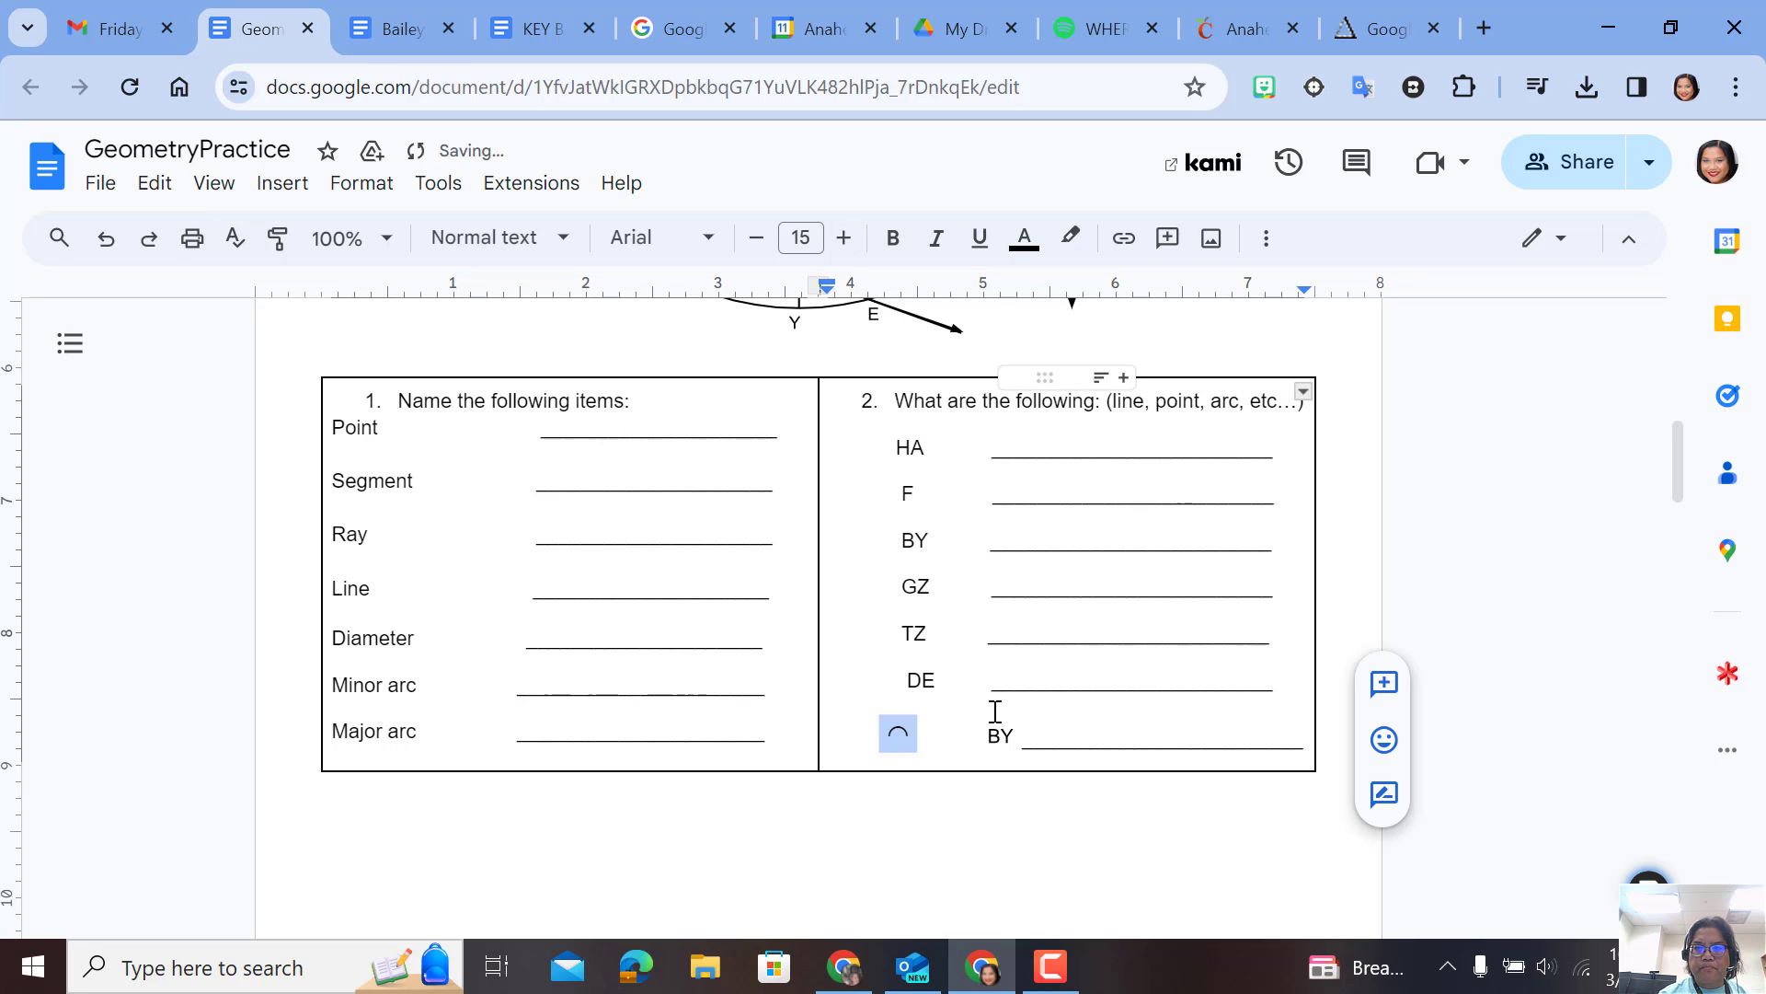
- Indent the arc symbol with spaces so it lines up under the DE label, undoing any table row added by mistake
left_click(956, 734)
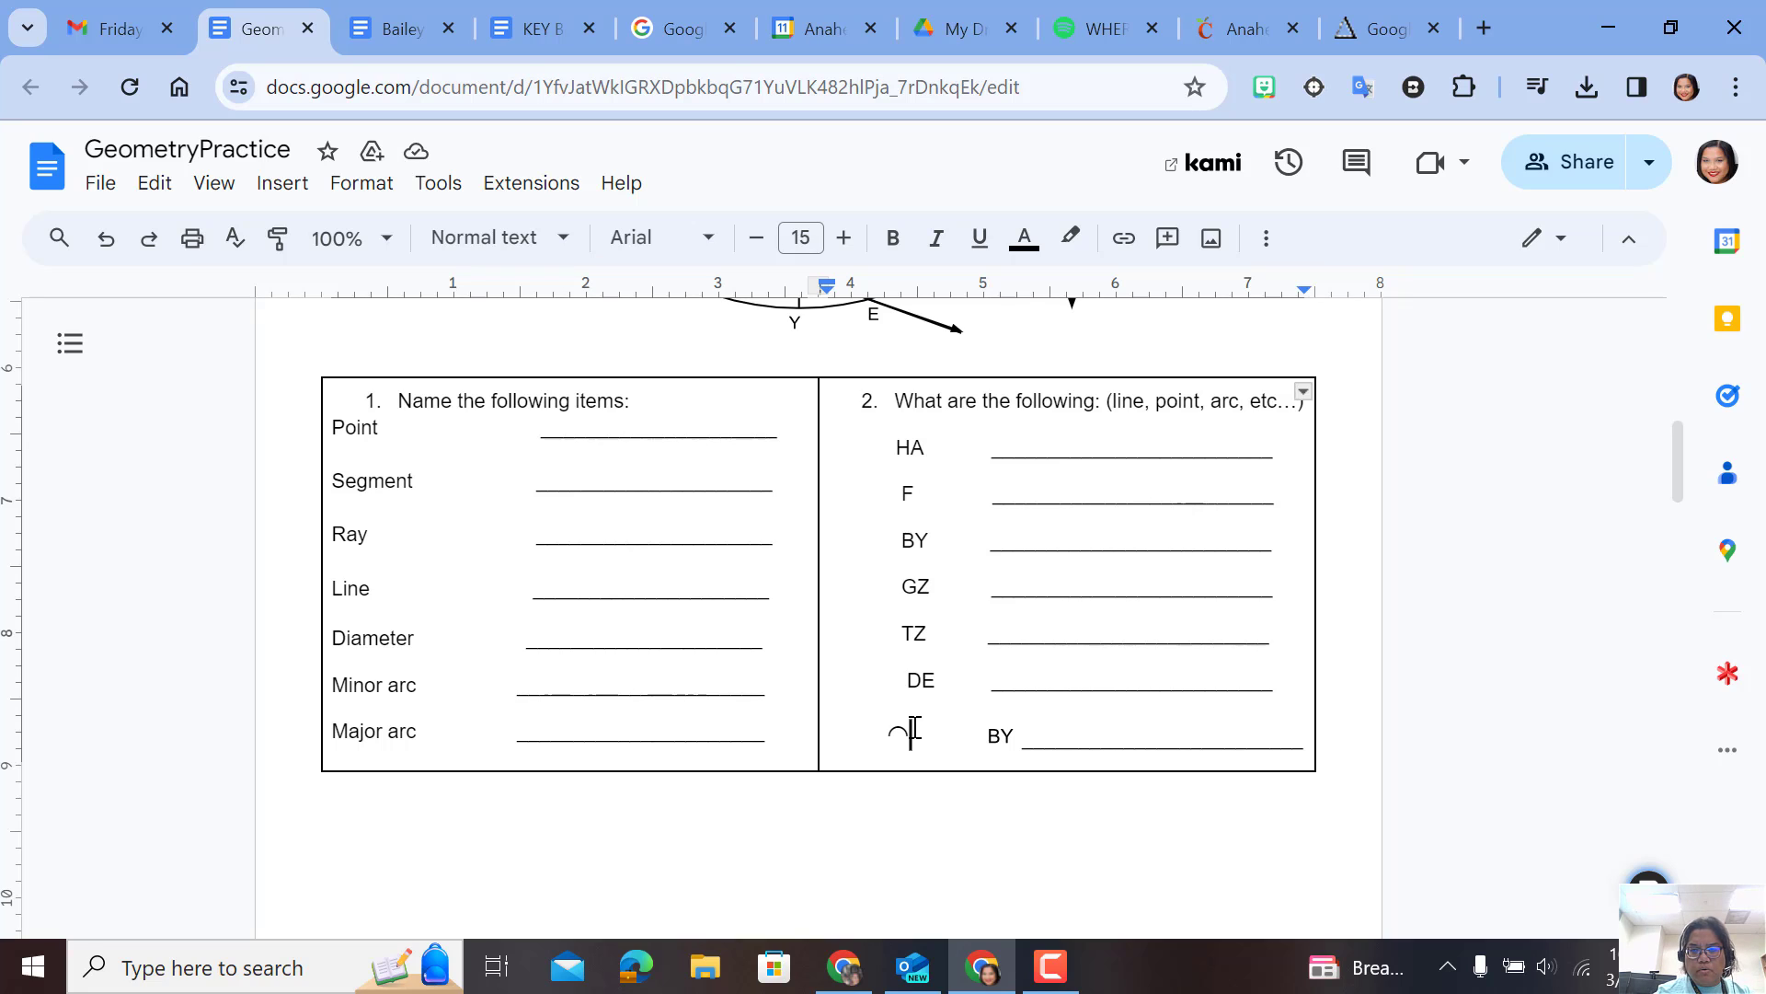
key("Tab")
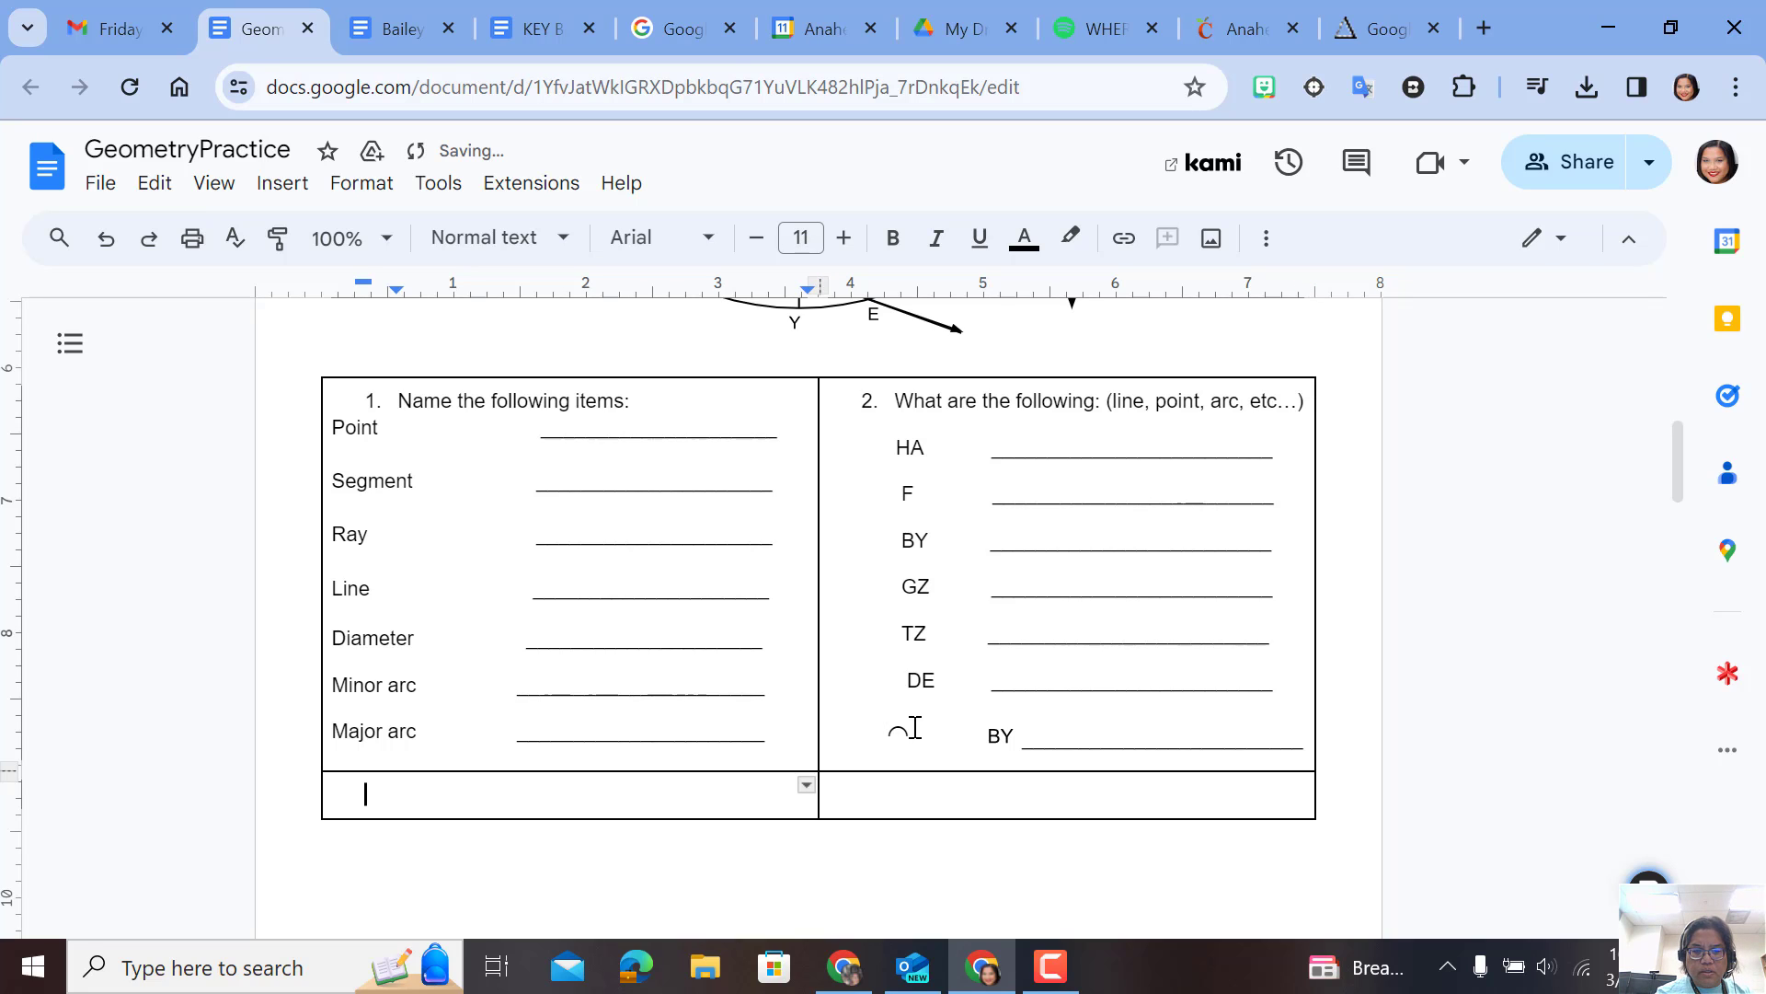
key("ctrl+z")
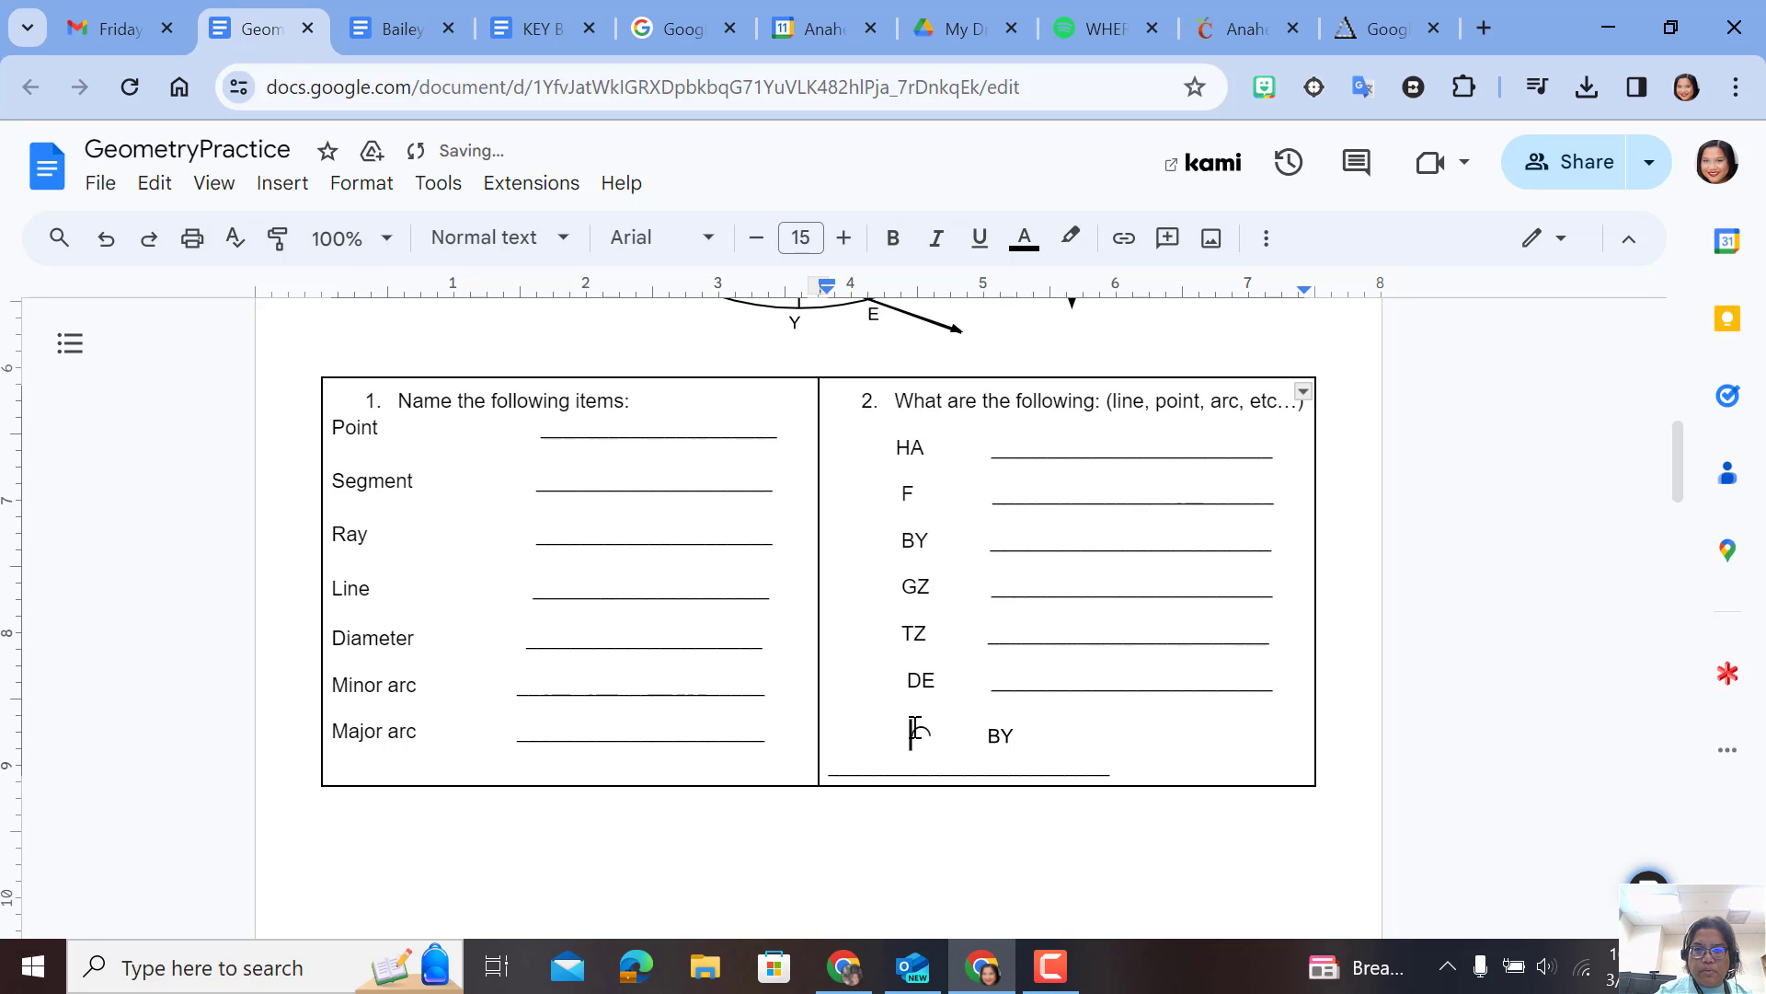
- Move the last BY text box back so it sits directly beneath the arc symbol
left_click(1016, 731)
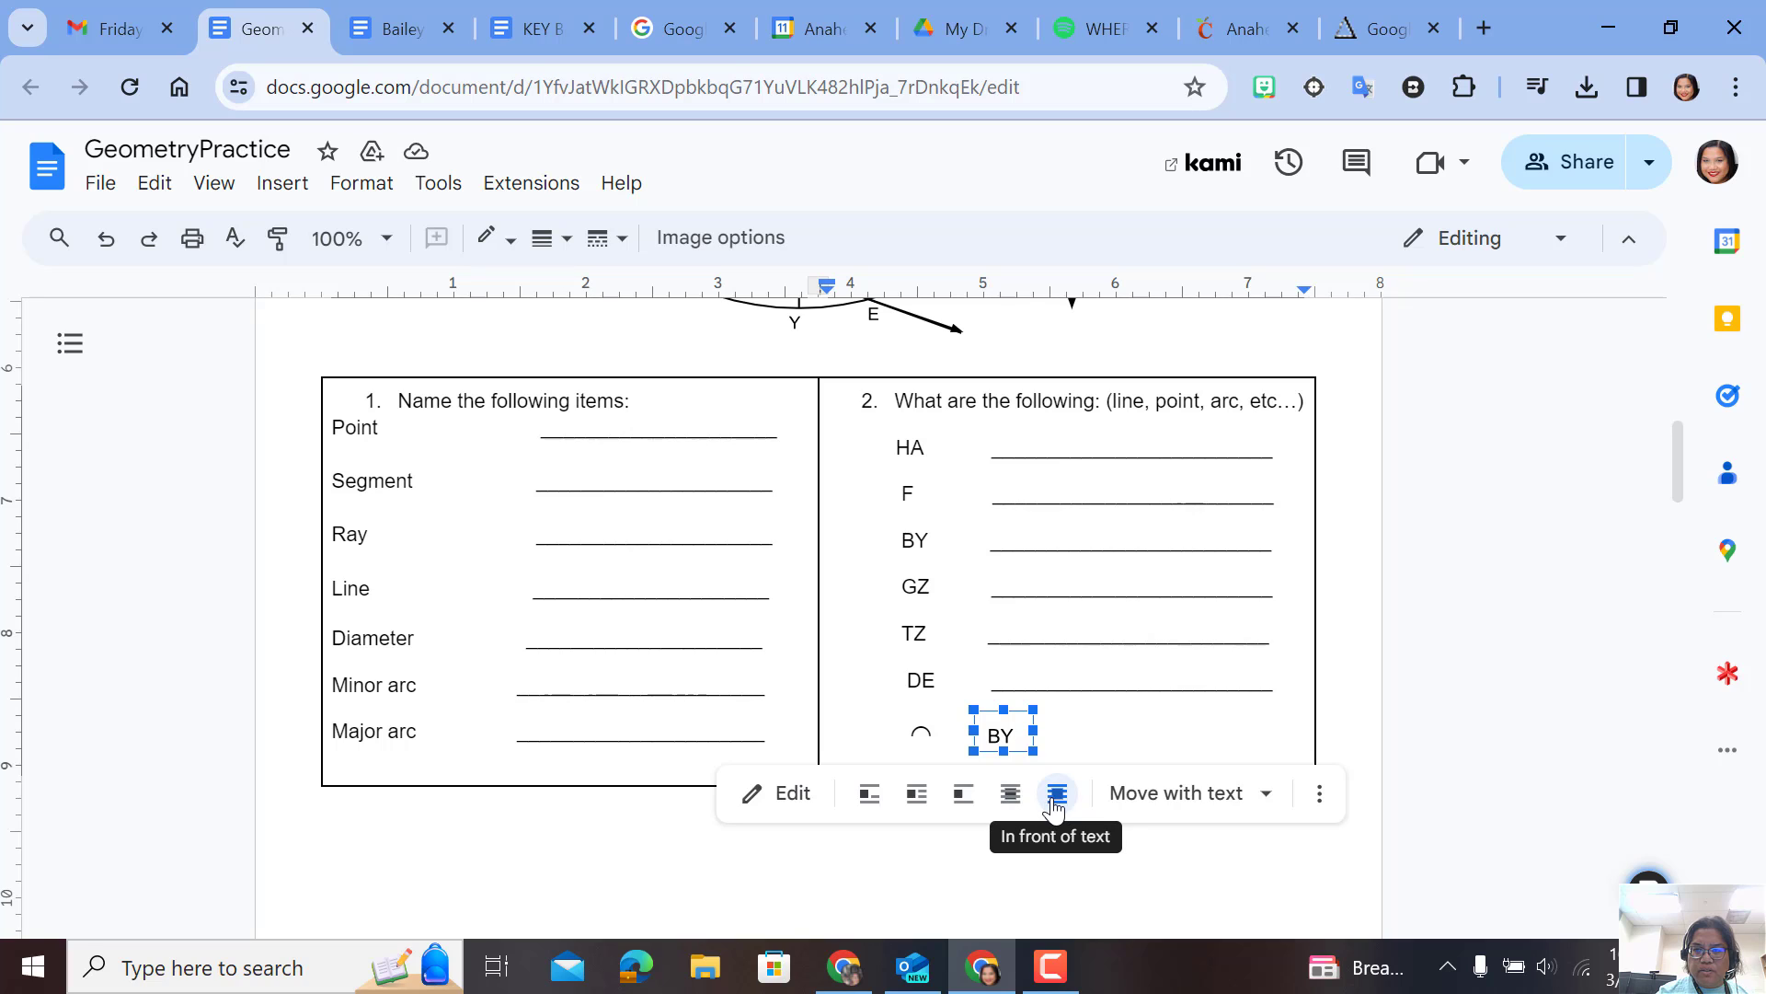
left_click(1076, 726)
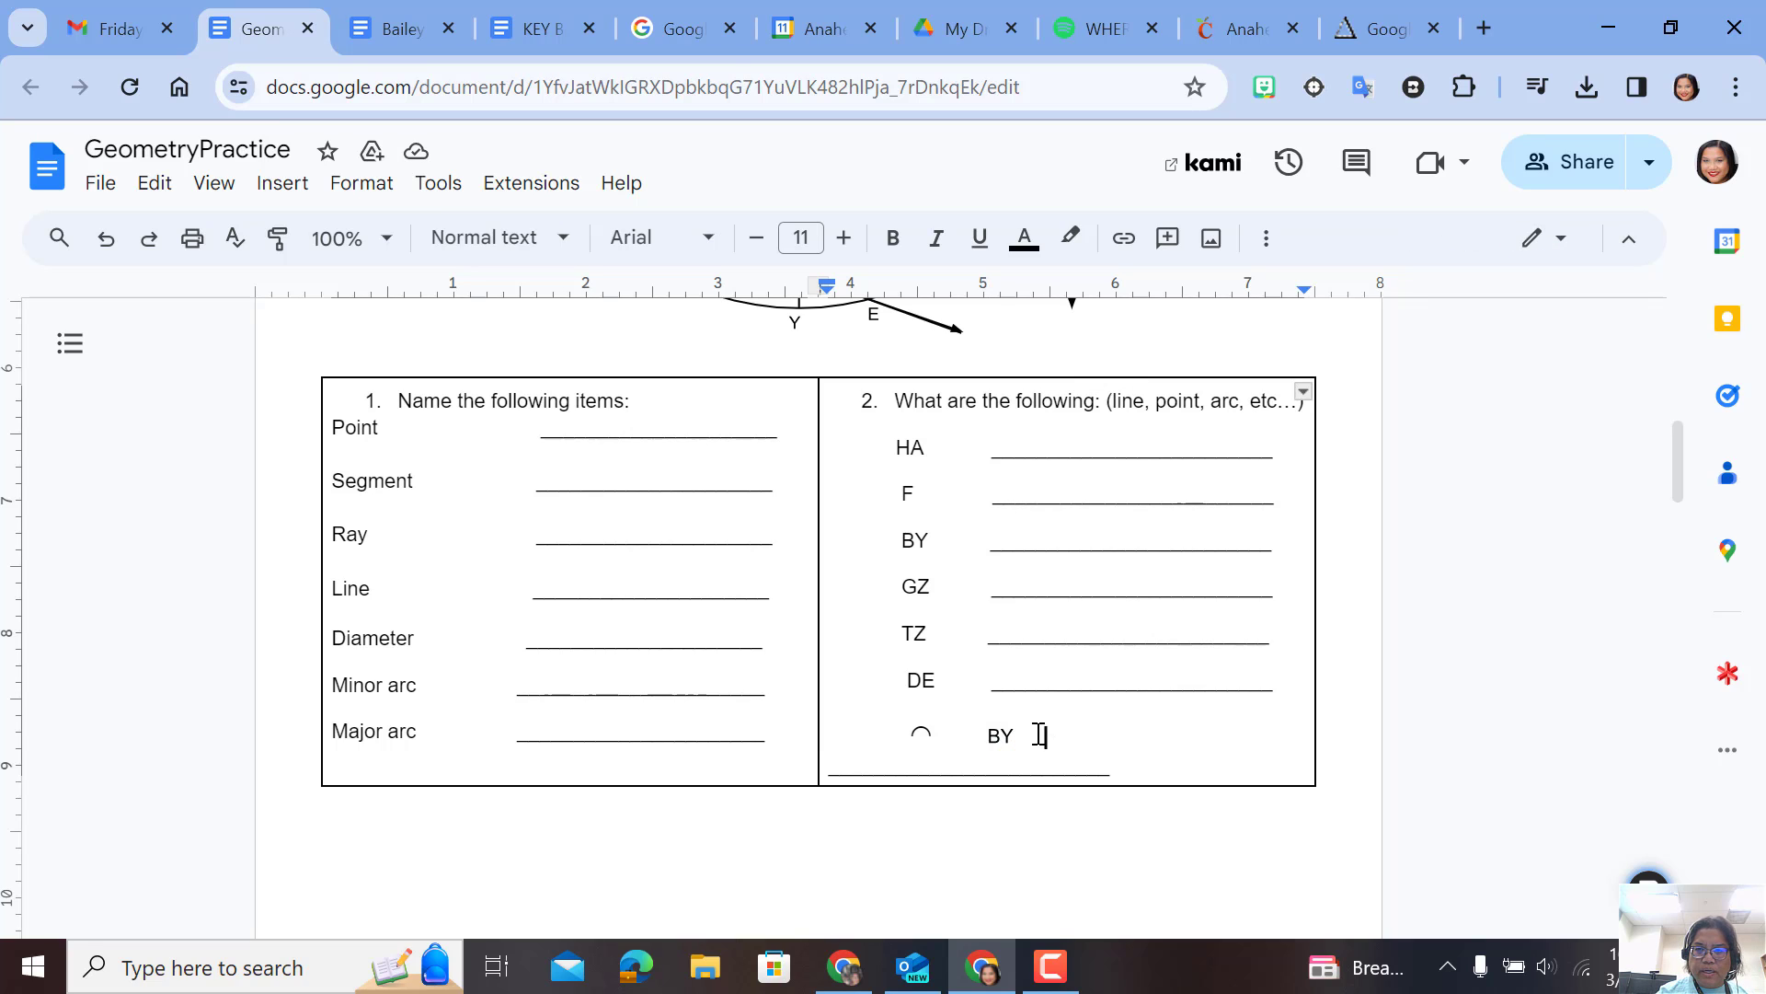
left_click(1002, 736)
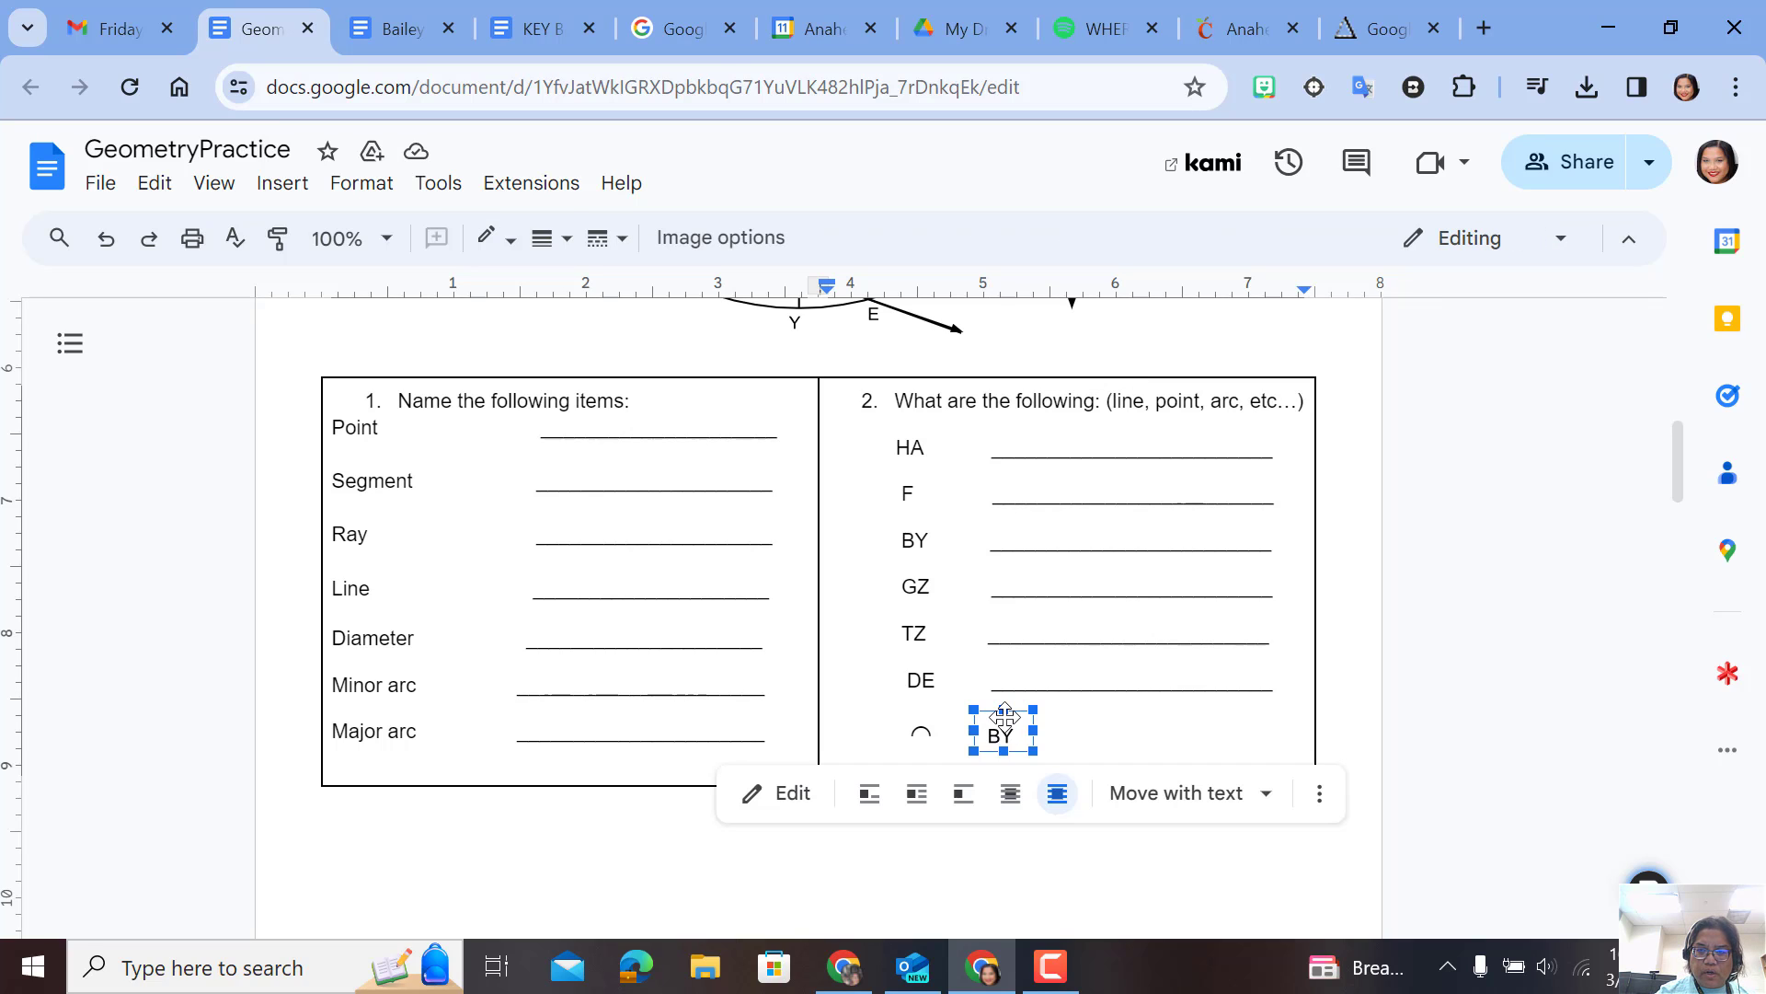
left_click_drag(1004, 716, 920, 734)
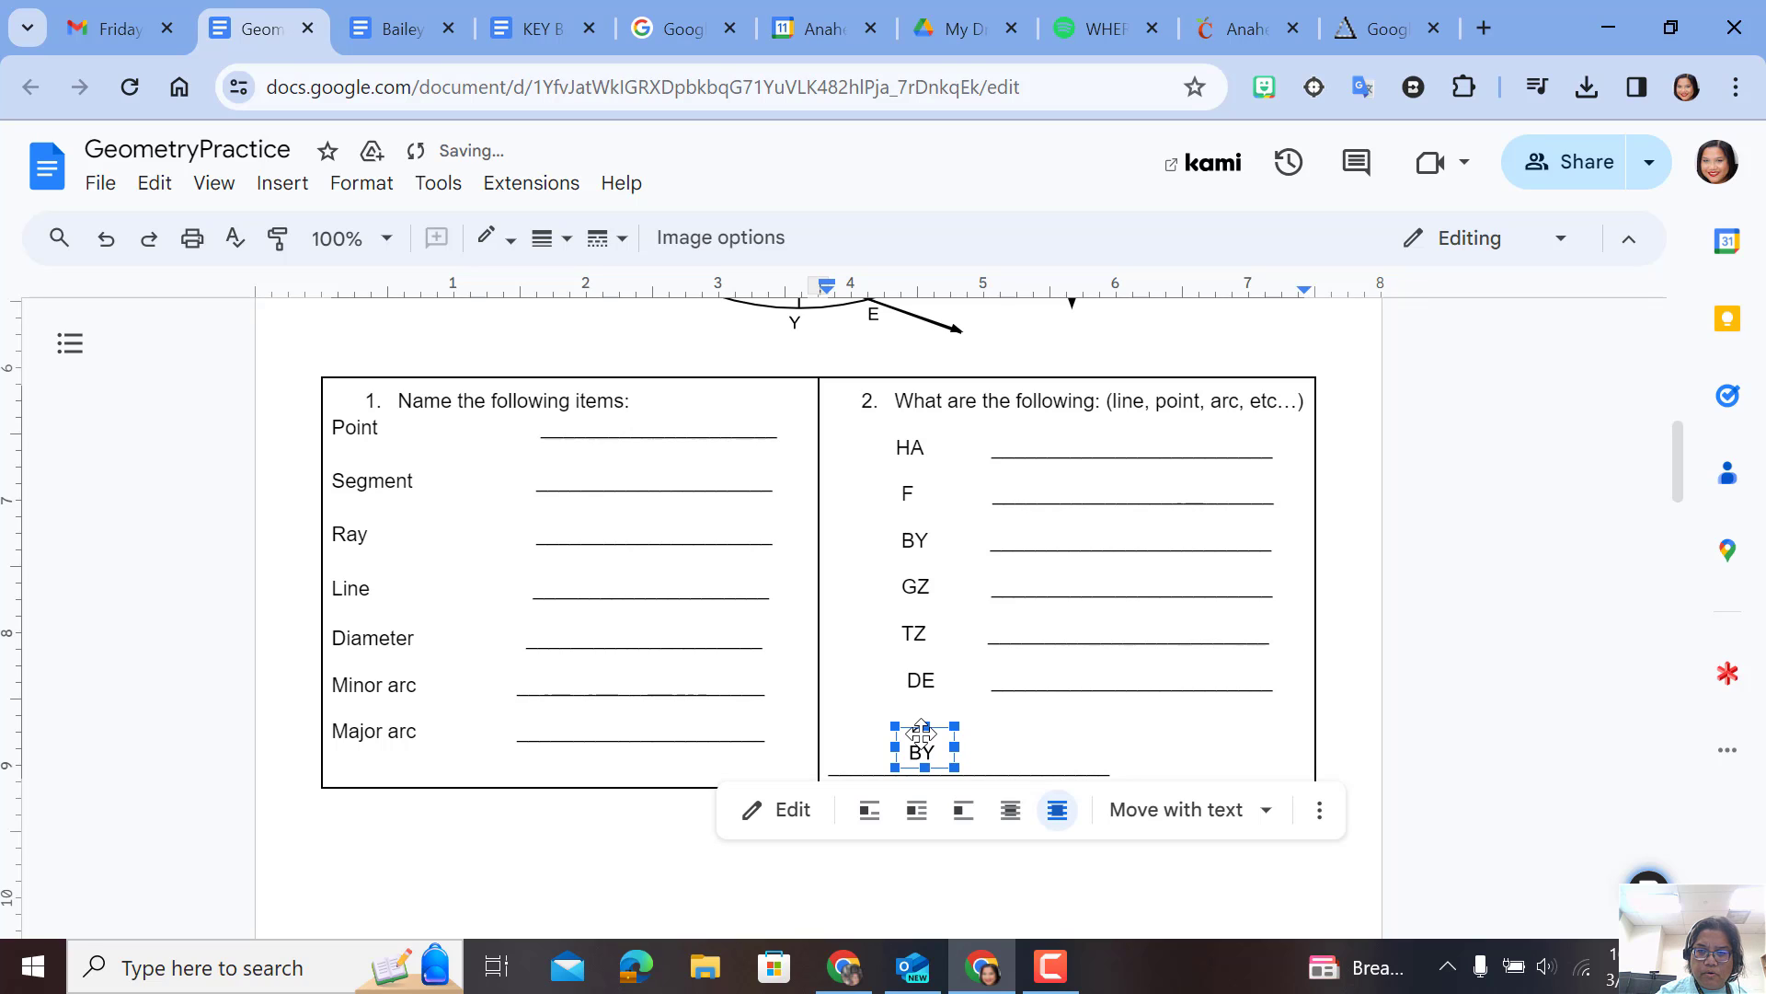
left_click(1033, 736)
- Nudge the BY text box slightly upward so the letters sit close under the arc symbol
left_click(932, 750)
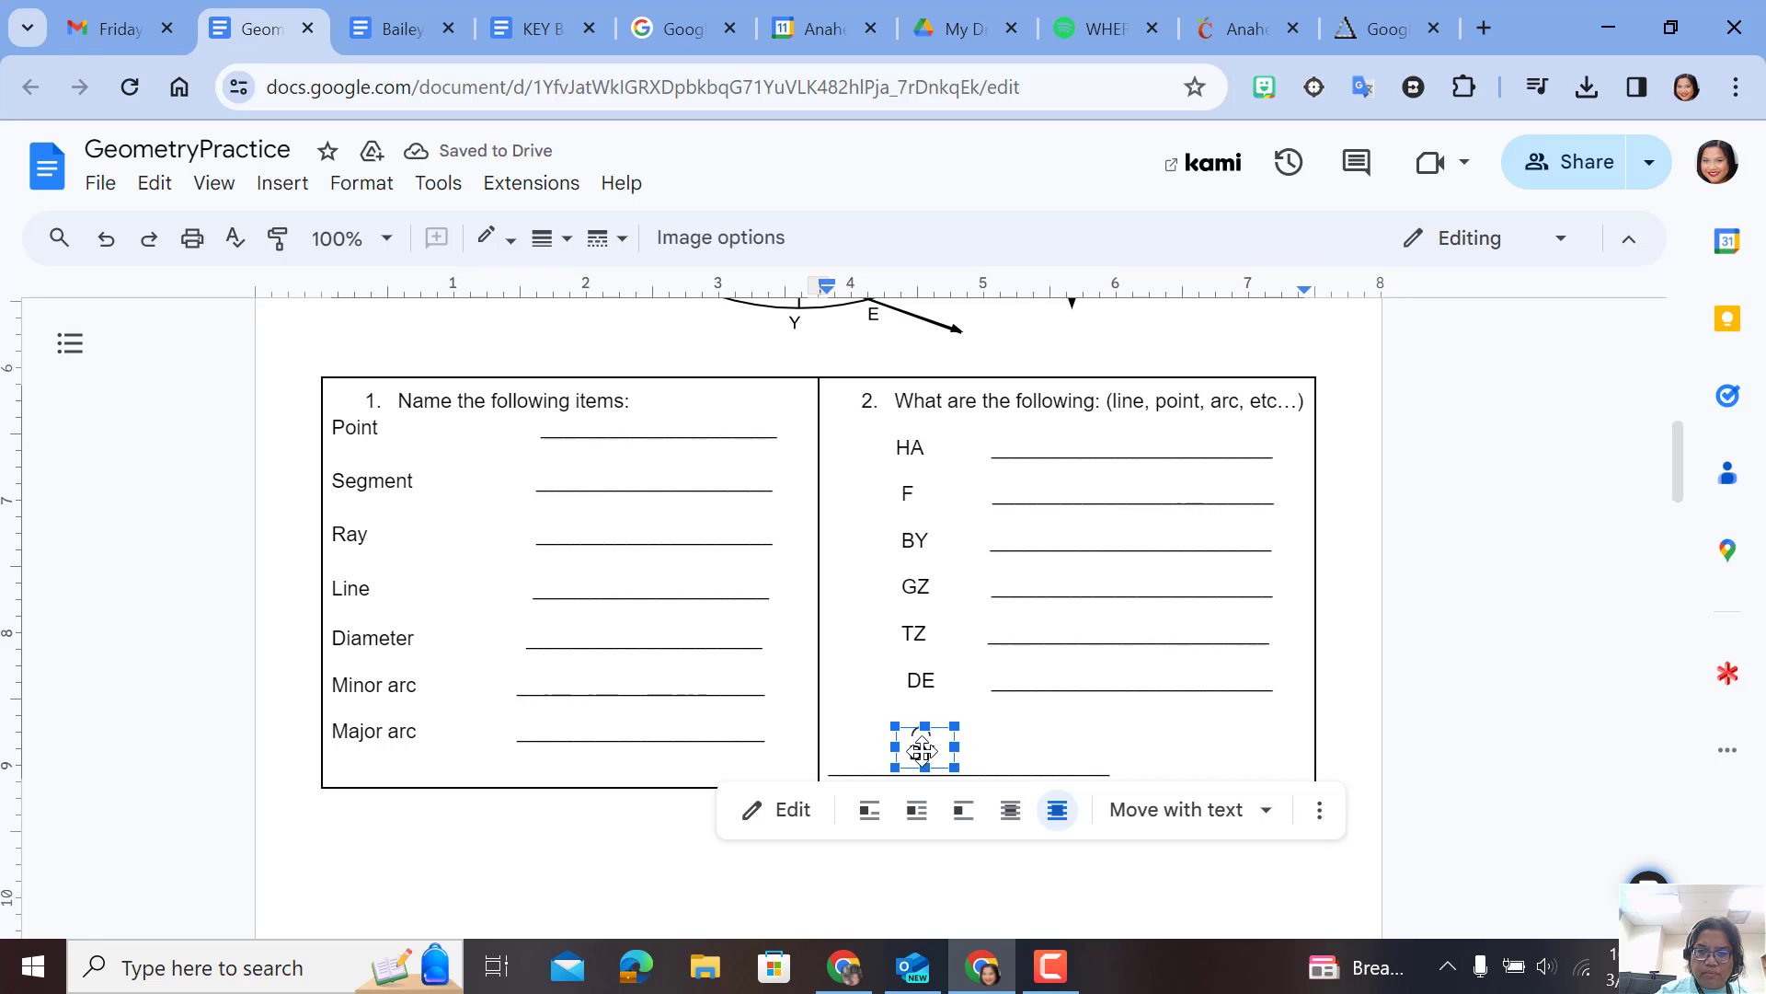
left_click(941, 730)
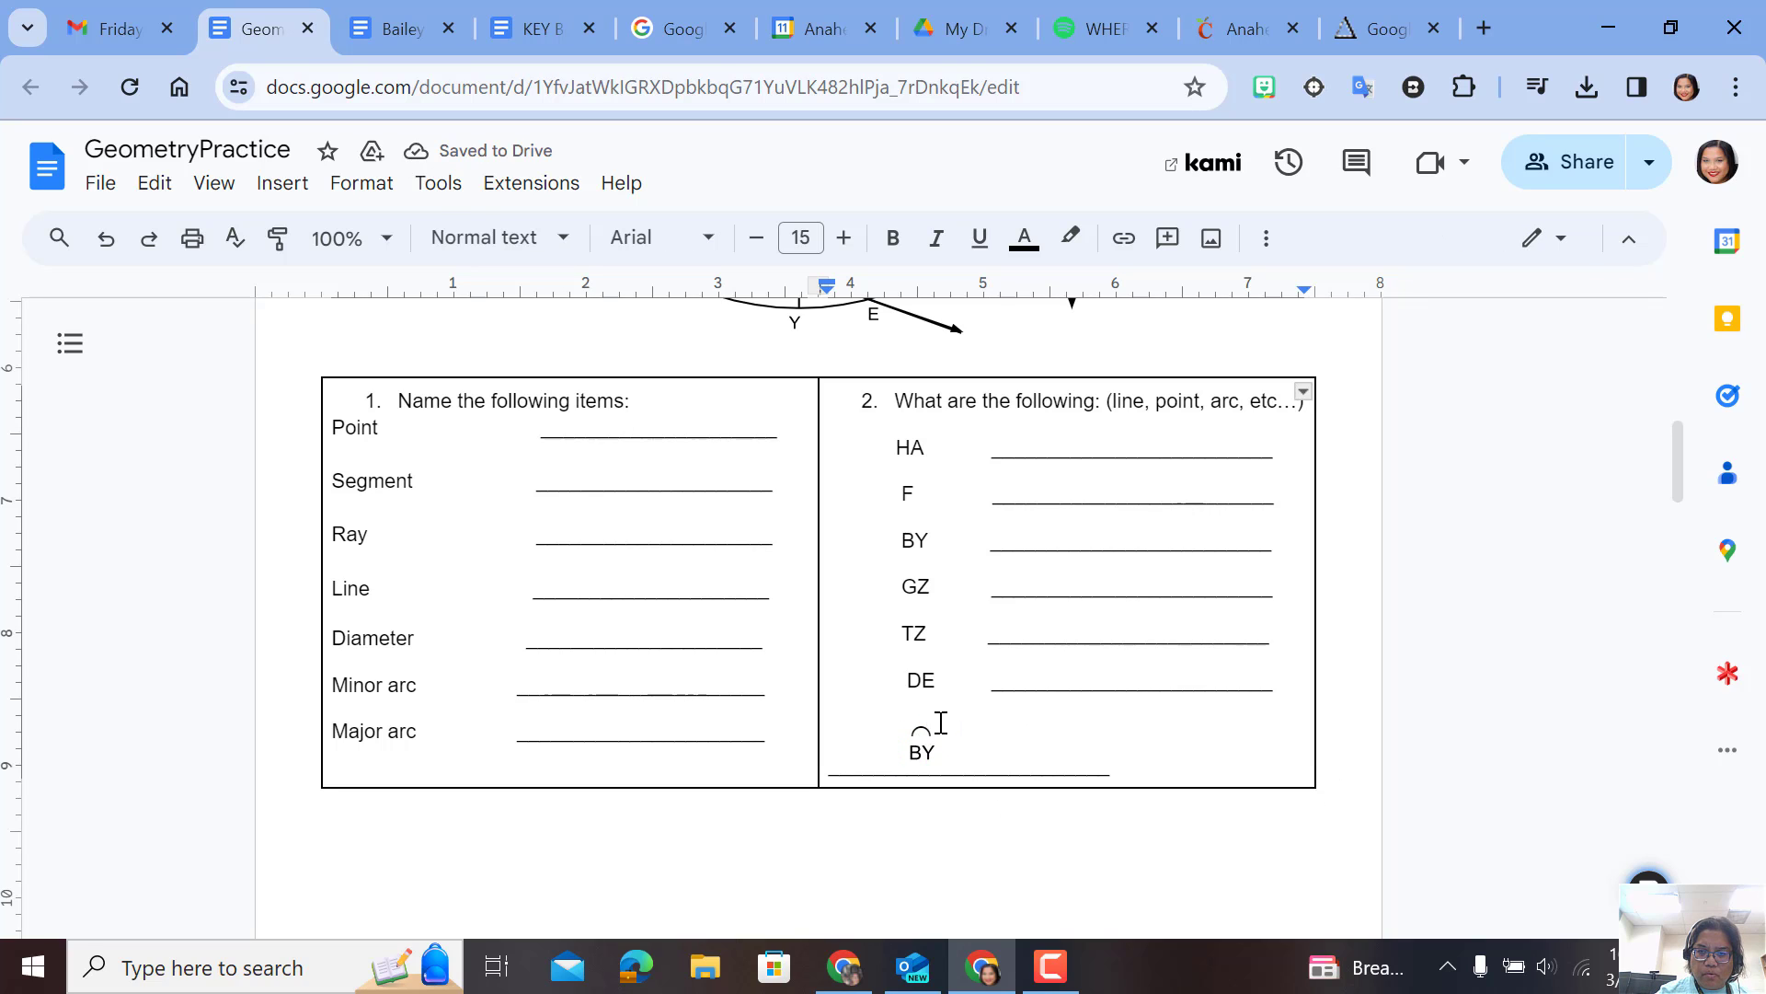
left_click(919, 741)
left_click(912, 727)
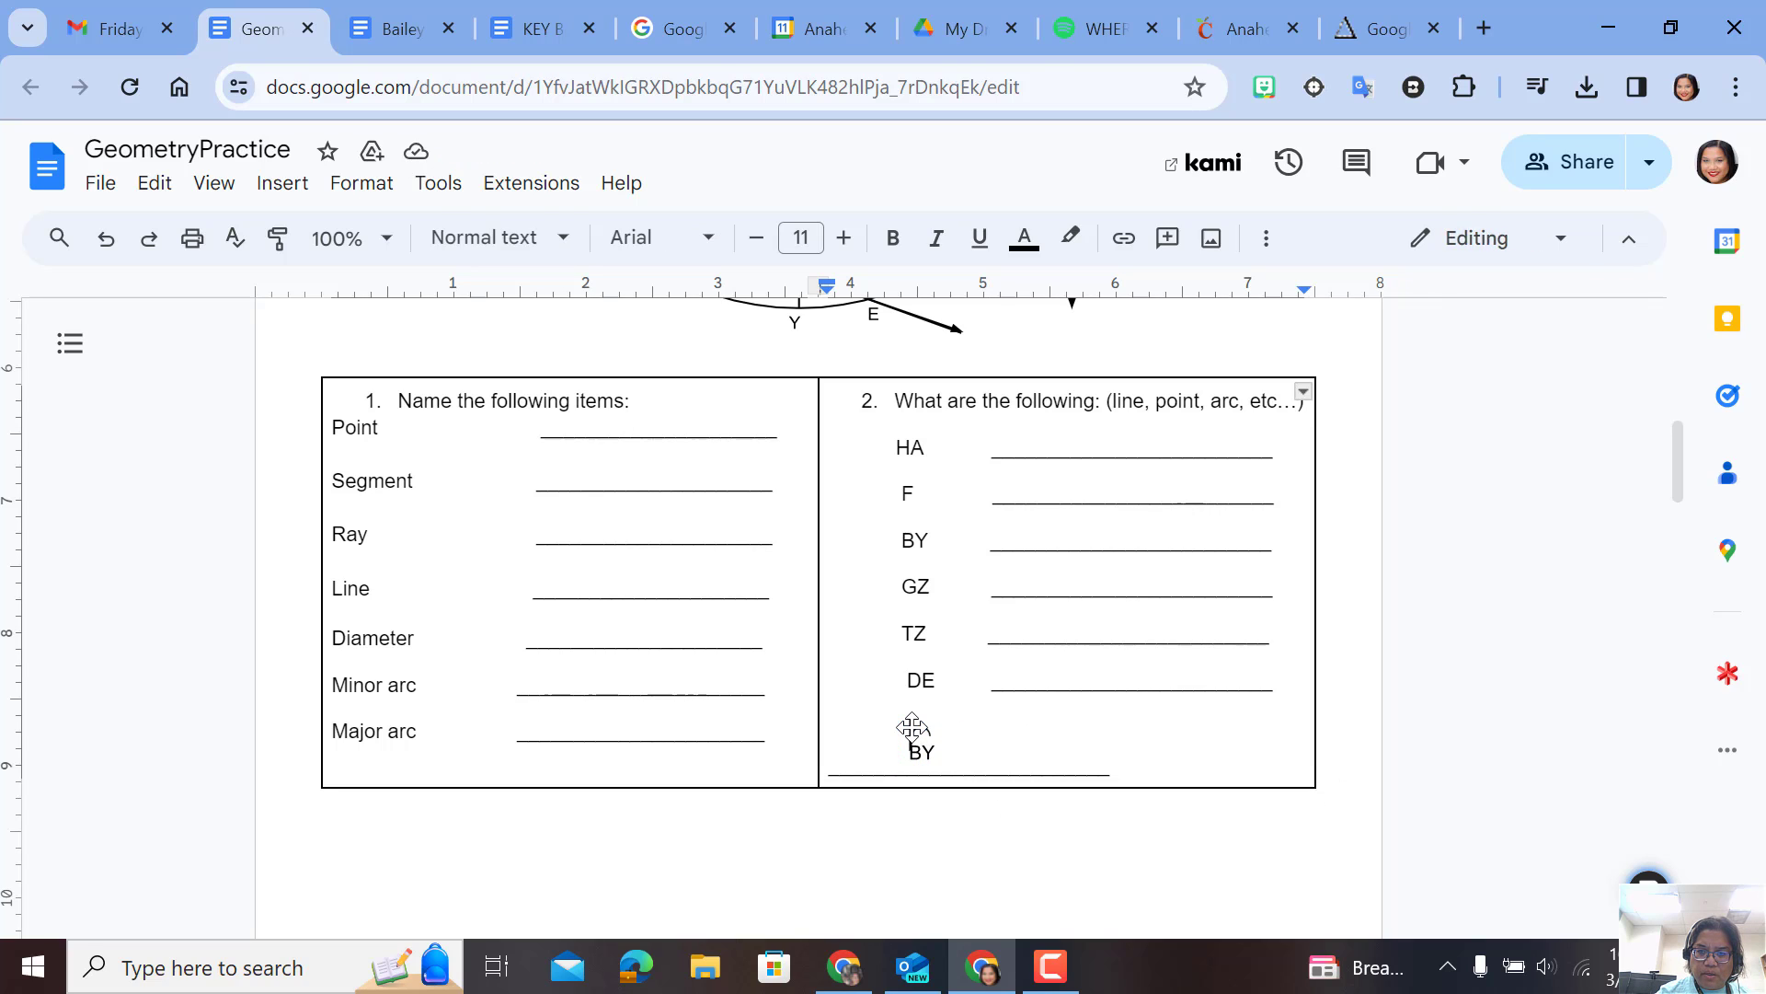
left_click(917, 739)
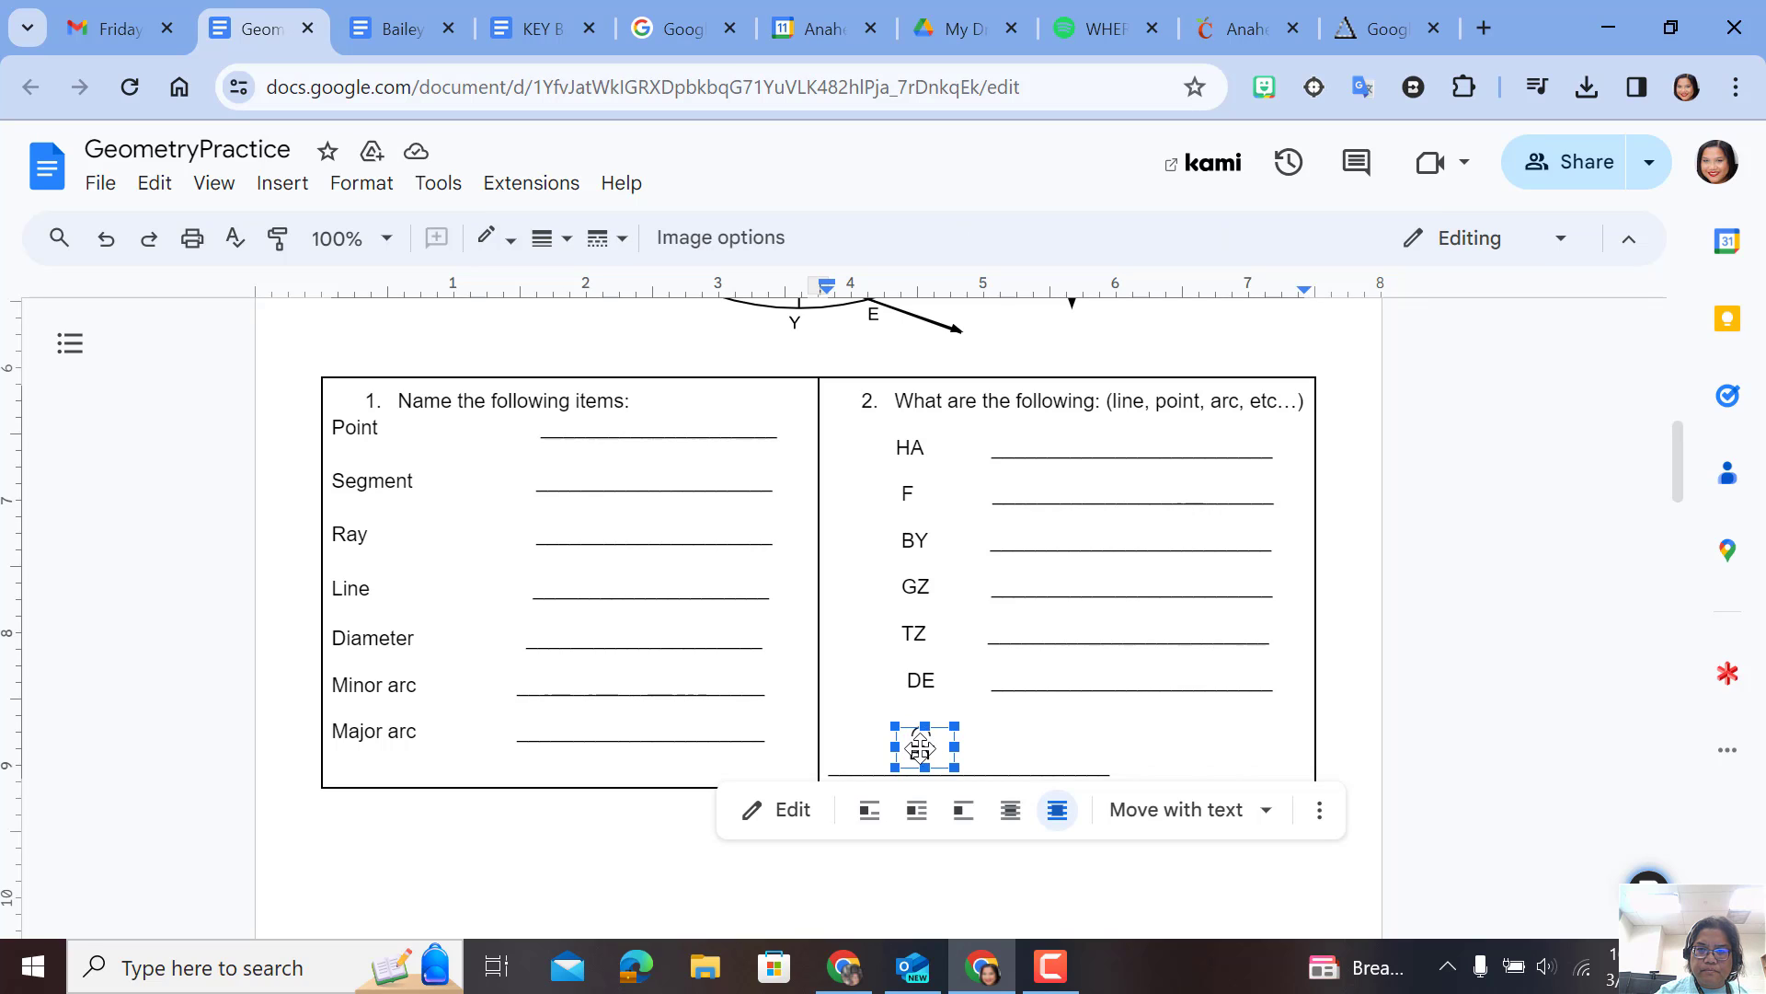
left_click_drag(920, 748, 921, 741)
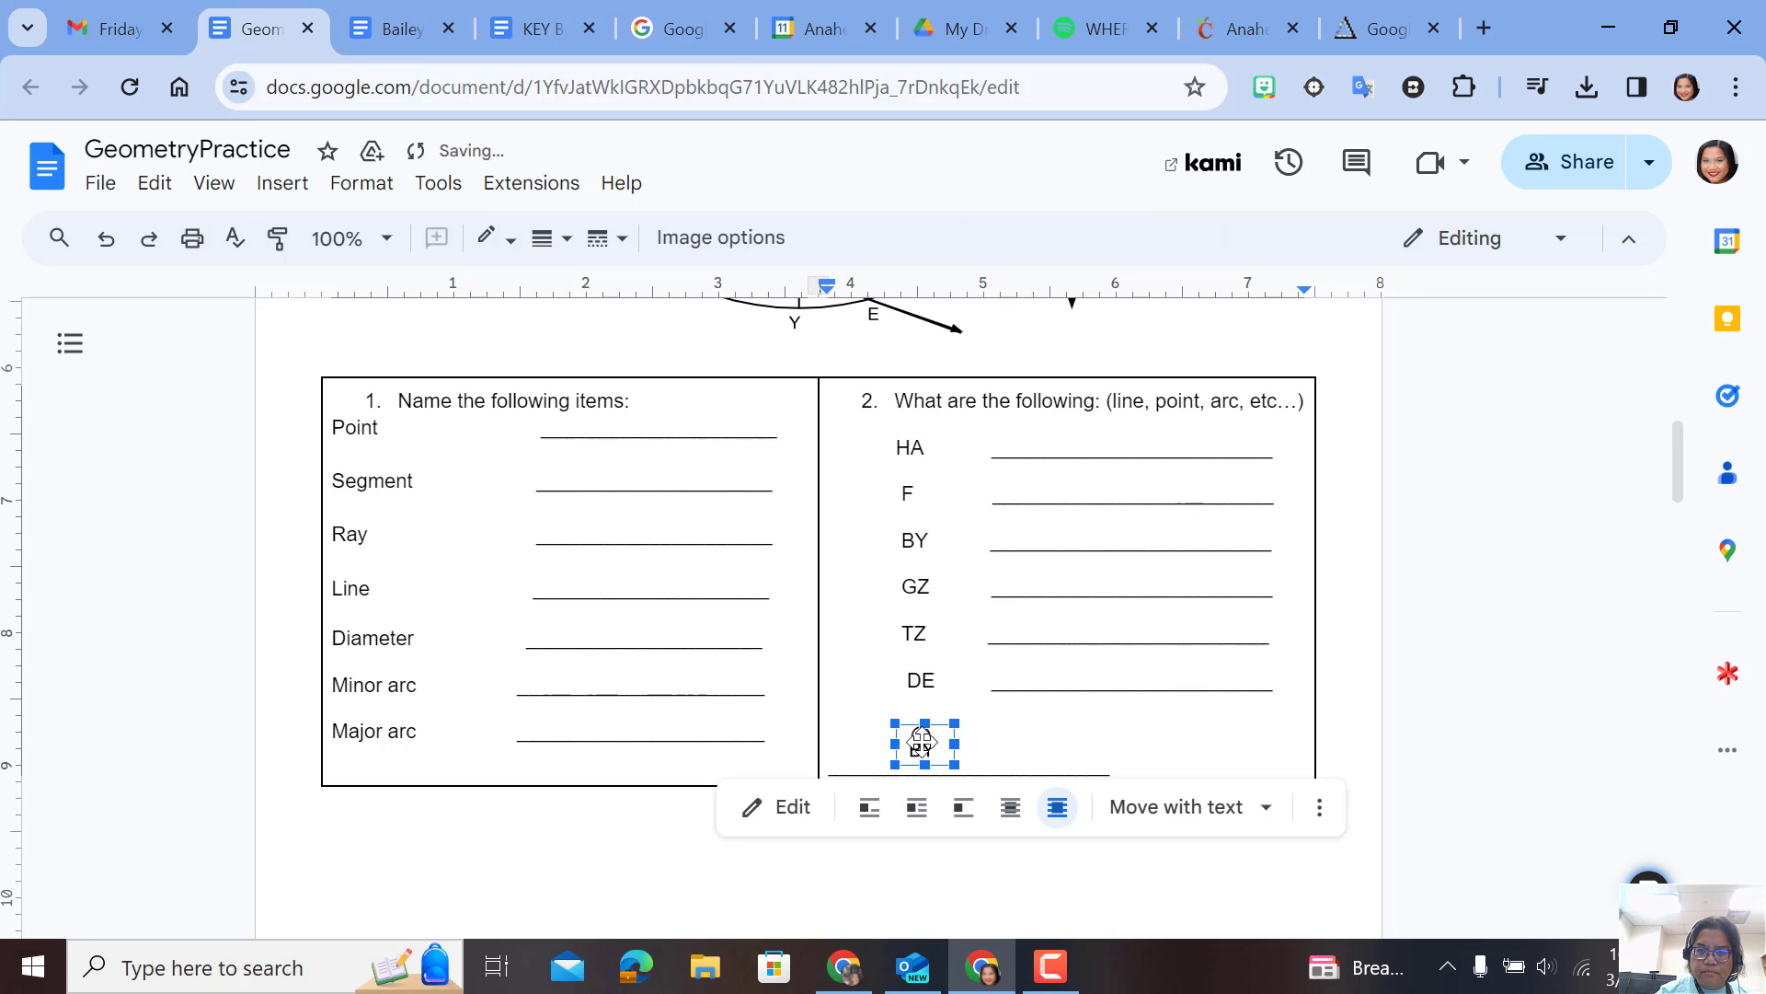
- Delete the extra spacing after the arc BY item so its answer line returns to the same row
left_click(1020, 742)
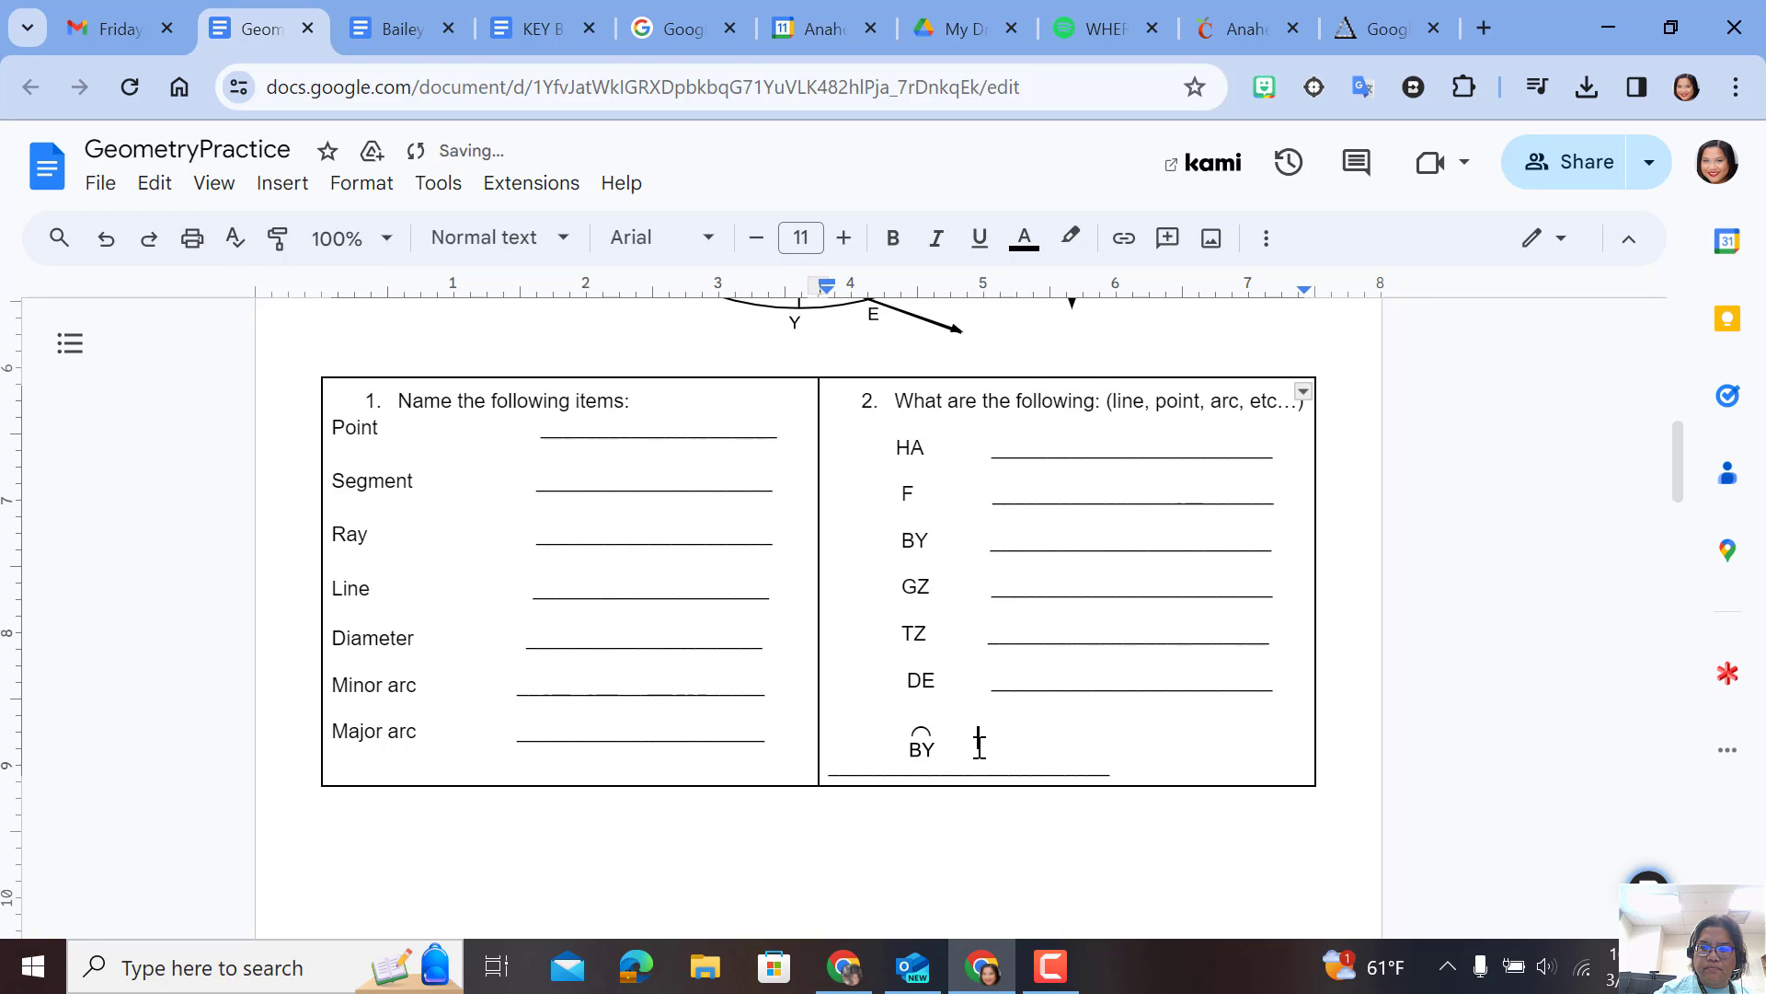
key("Down")
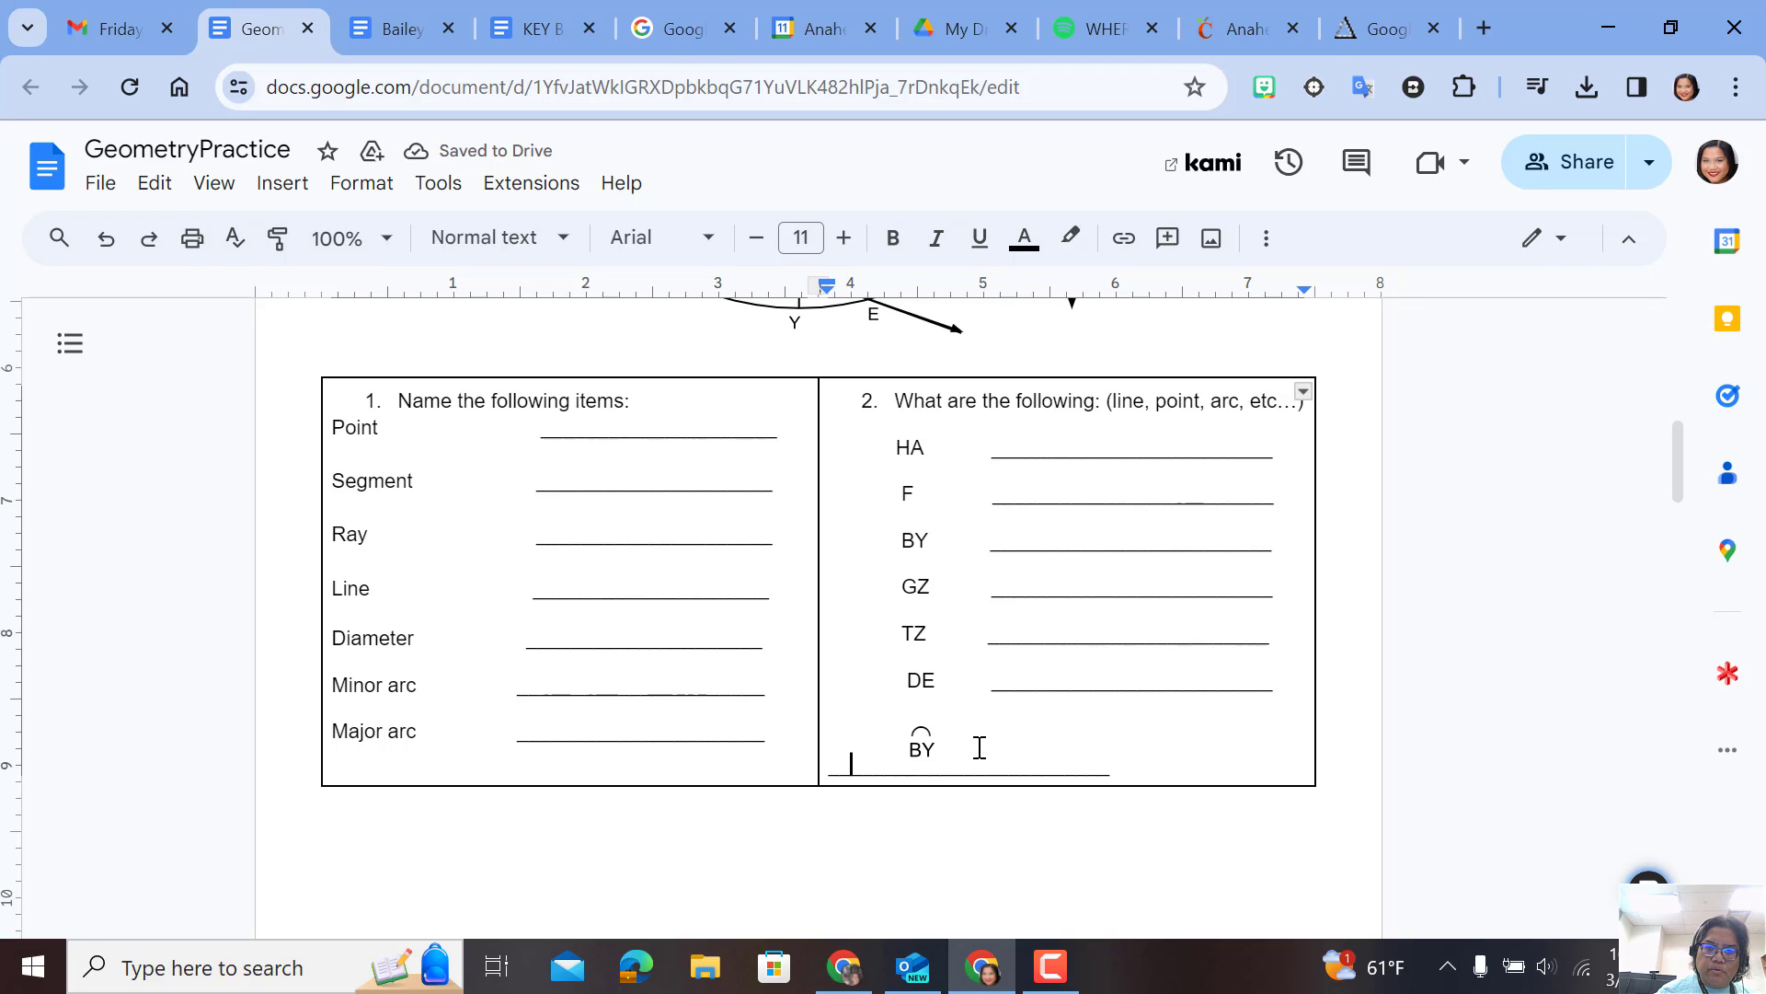
key("BackSpace")
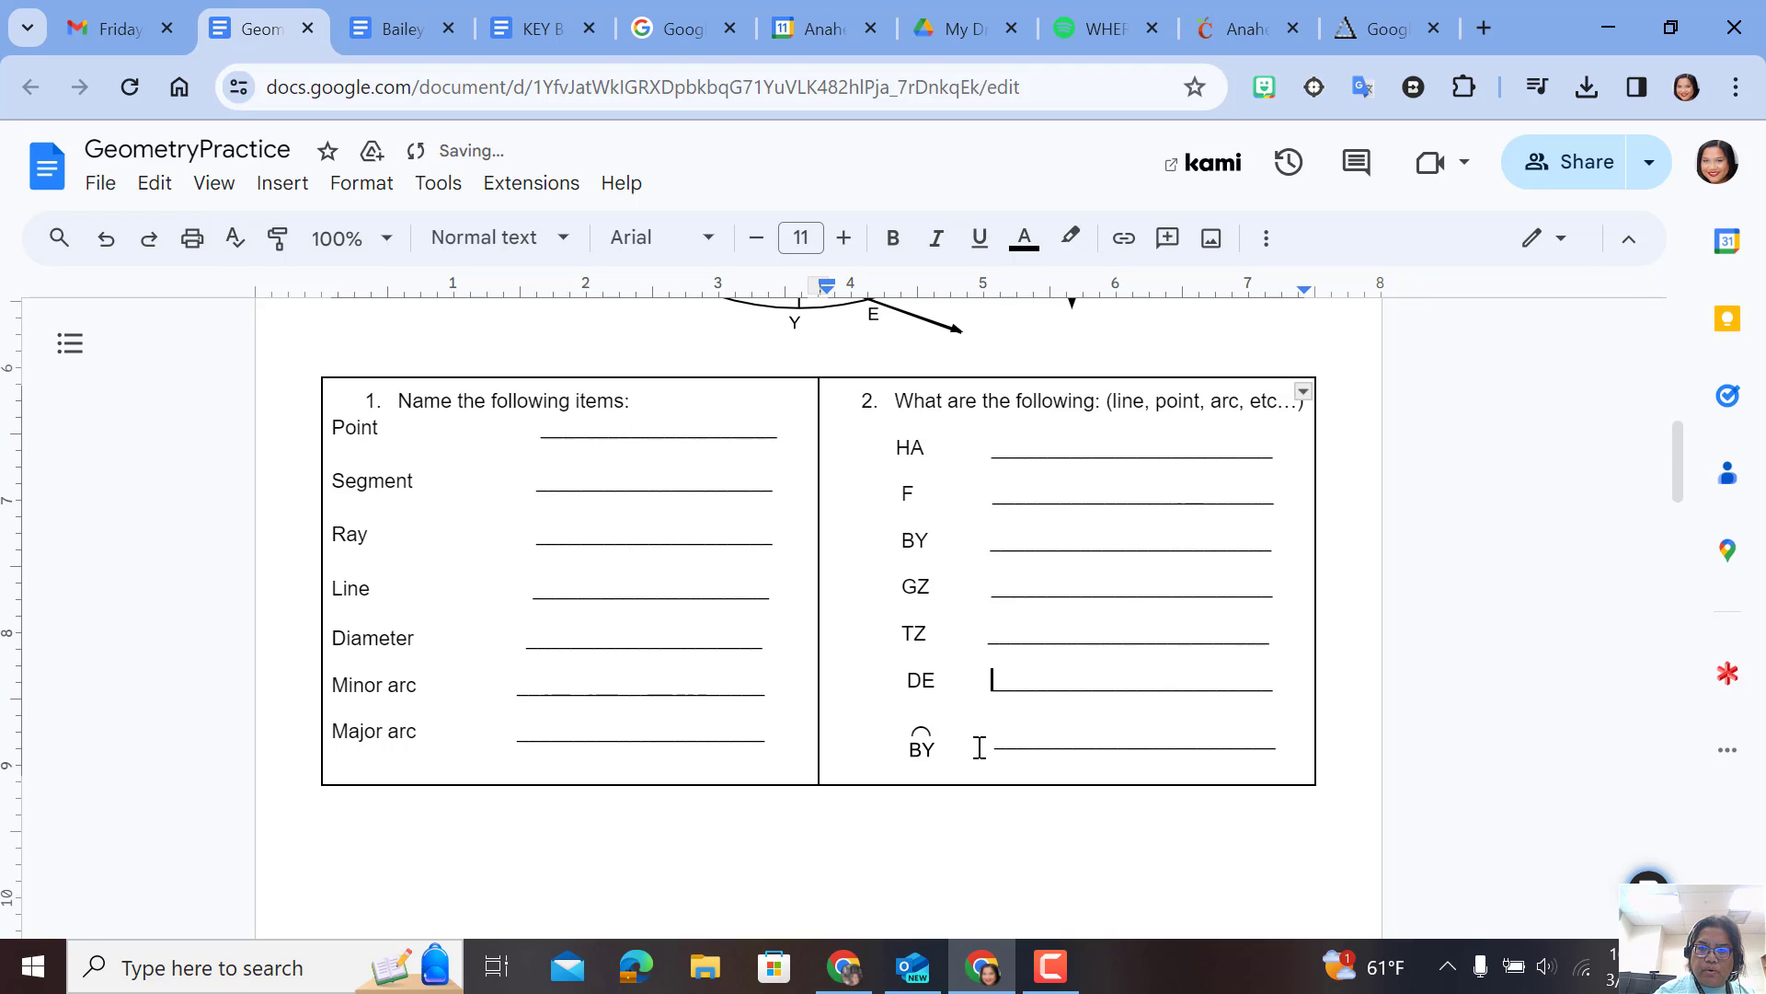
- Shift the answer lines of the GZ and upper BY items slightly left by removing a space before each
left_click(977, 681)
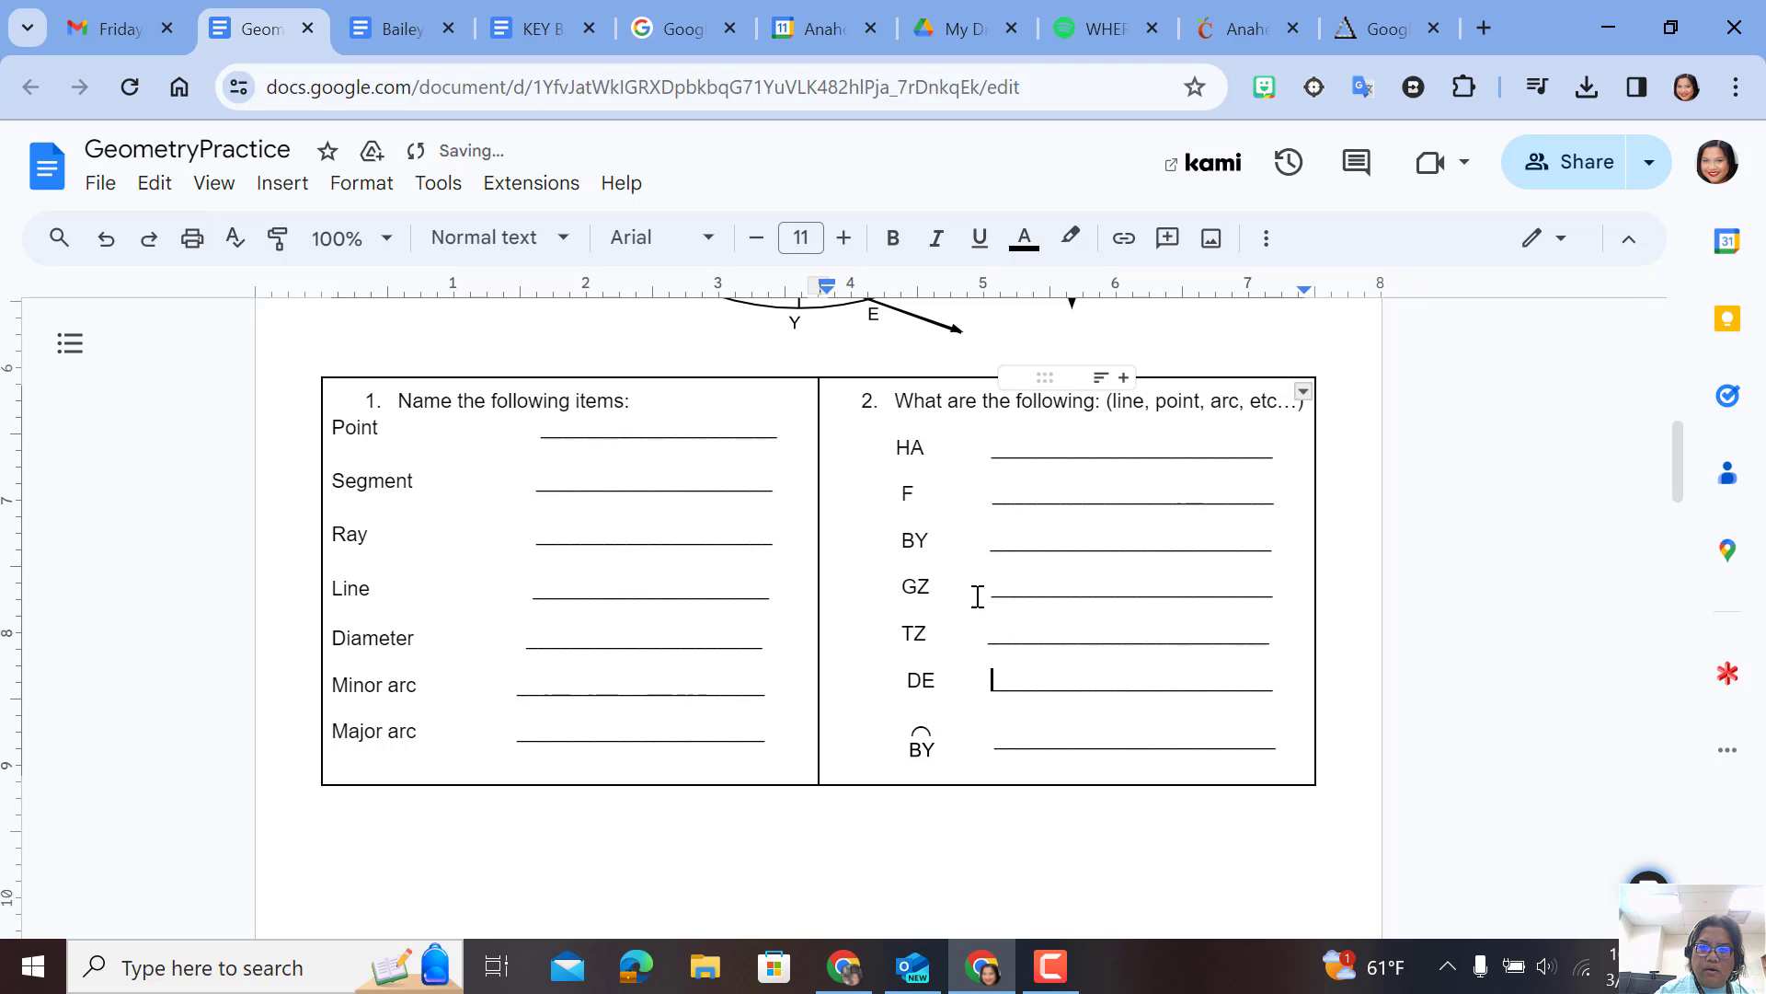
left_click(995, 589)
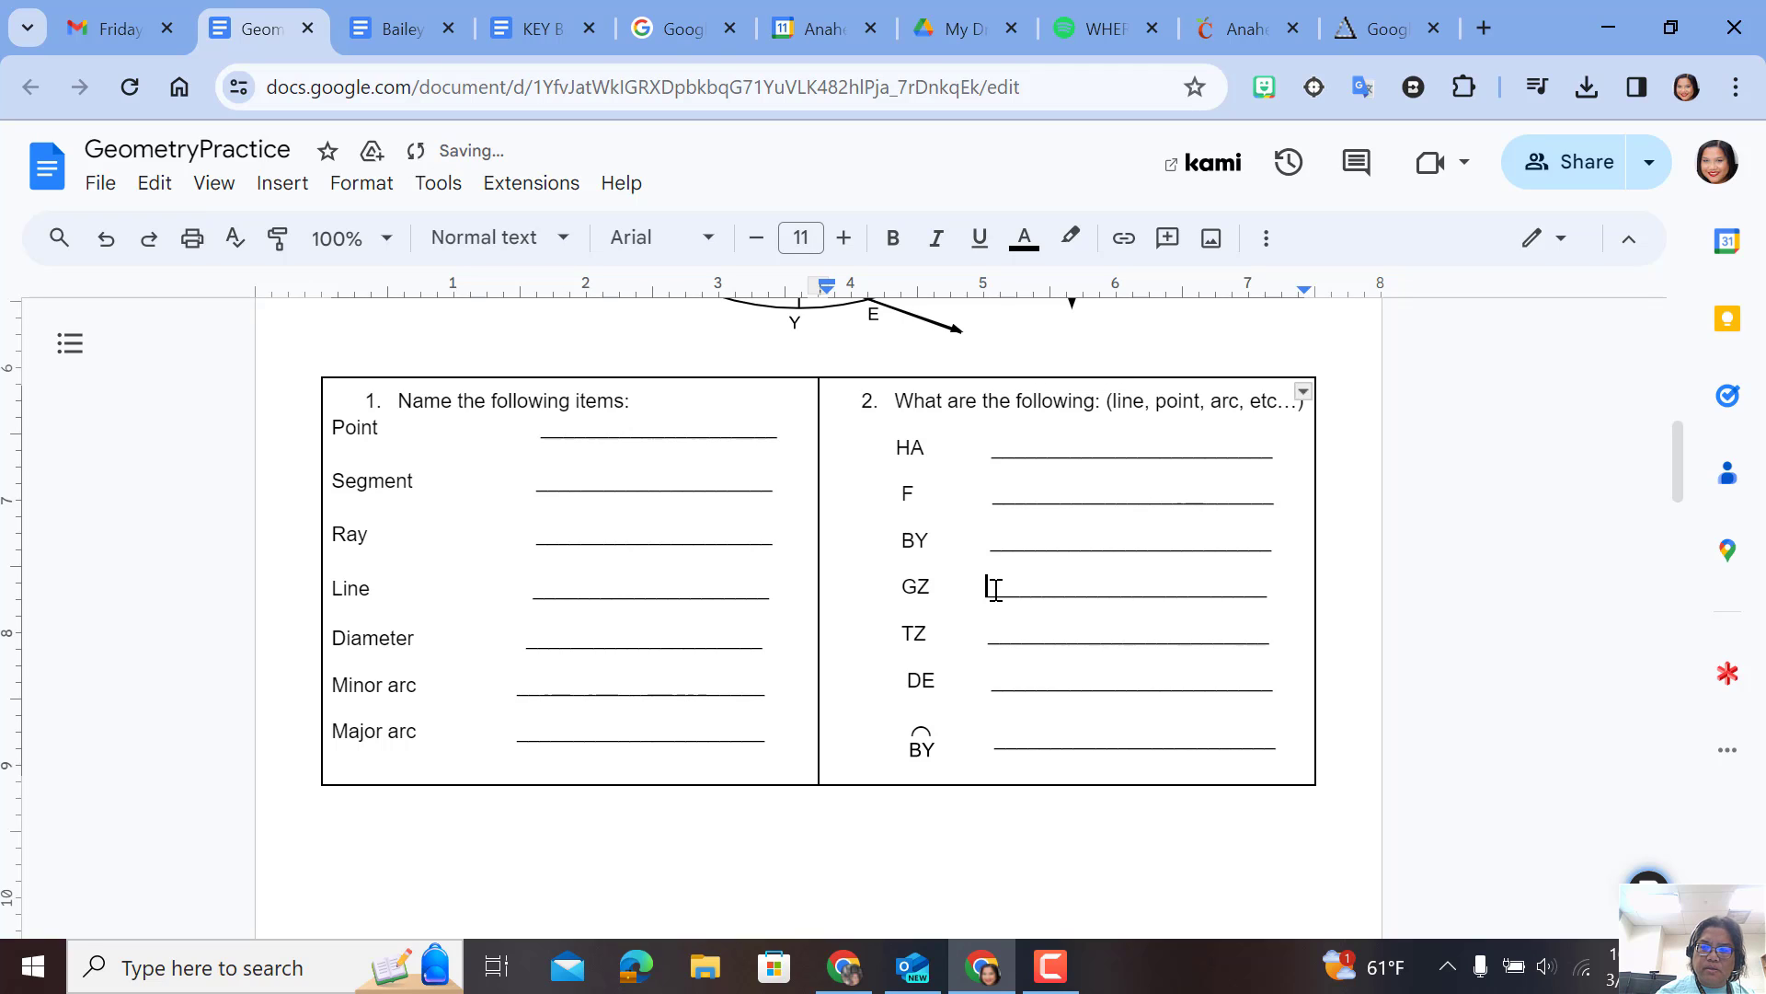
key("Up")
key("Delete")
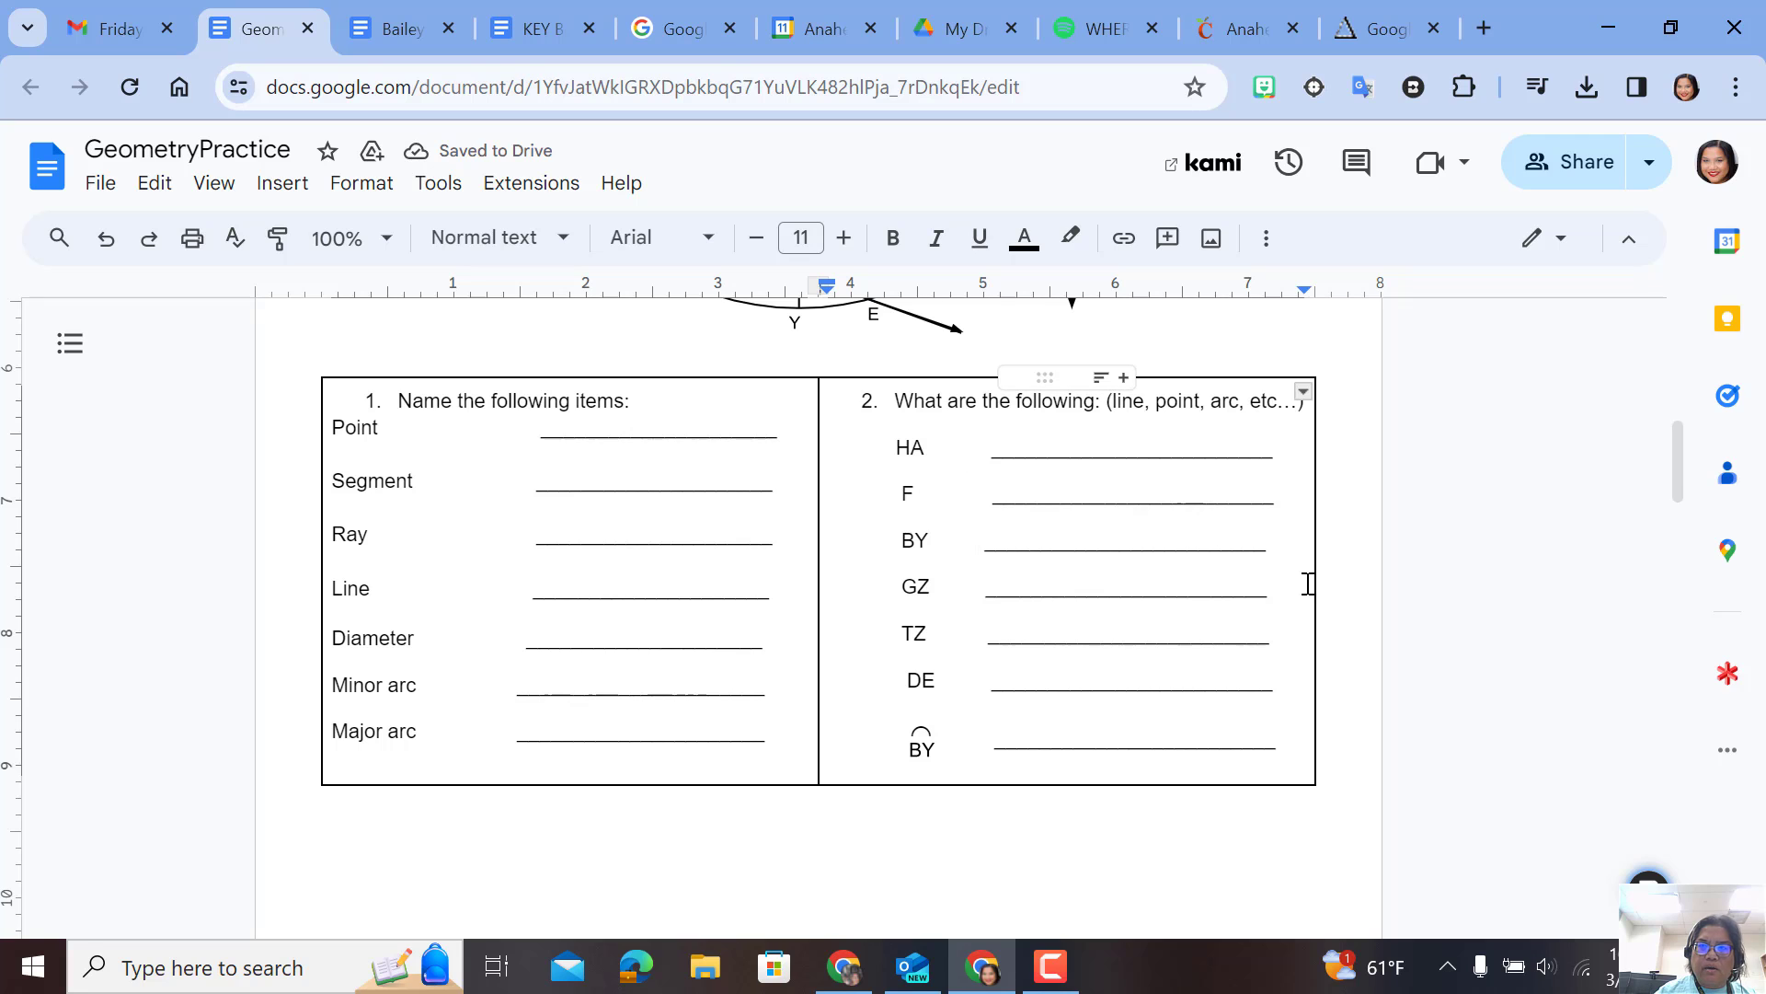
- Delete the HA label in question 2 and insert a blank equation in its place
left_click_drag(1678, 462, 1669, 368)
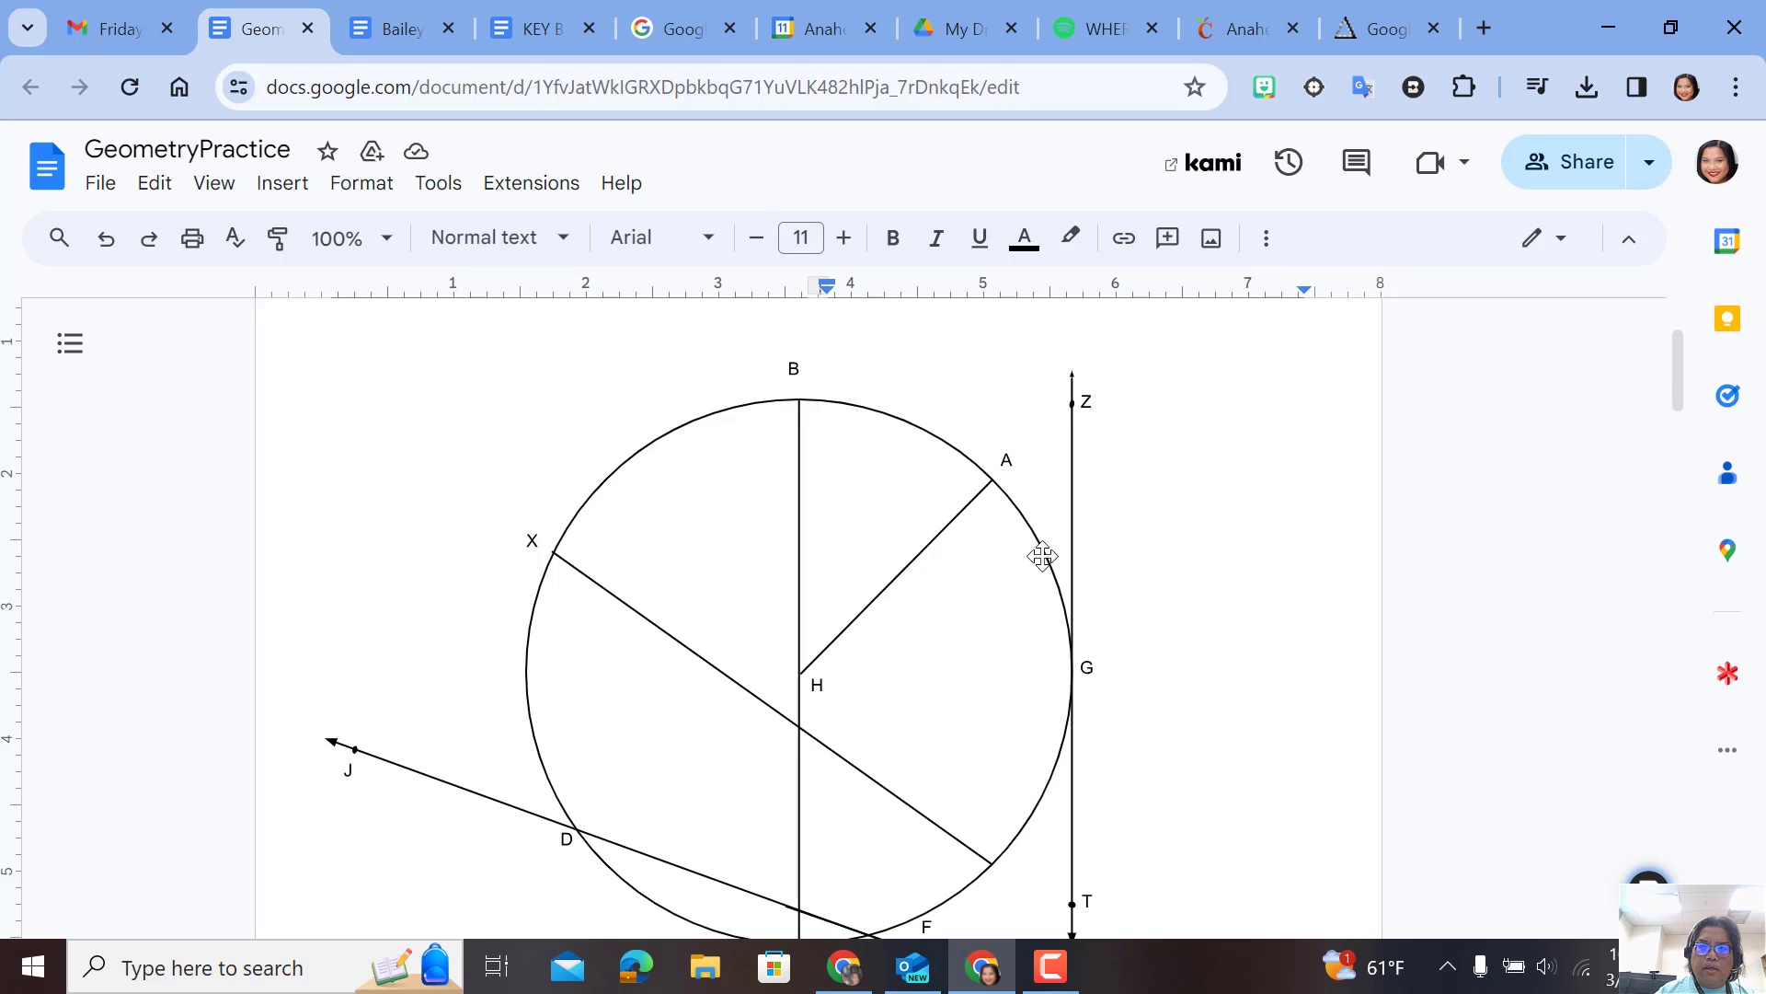
left_click_drag(1675, 376, 1600, 461)
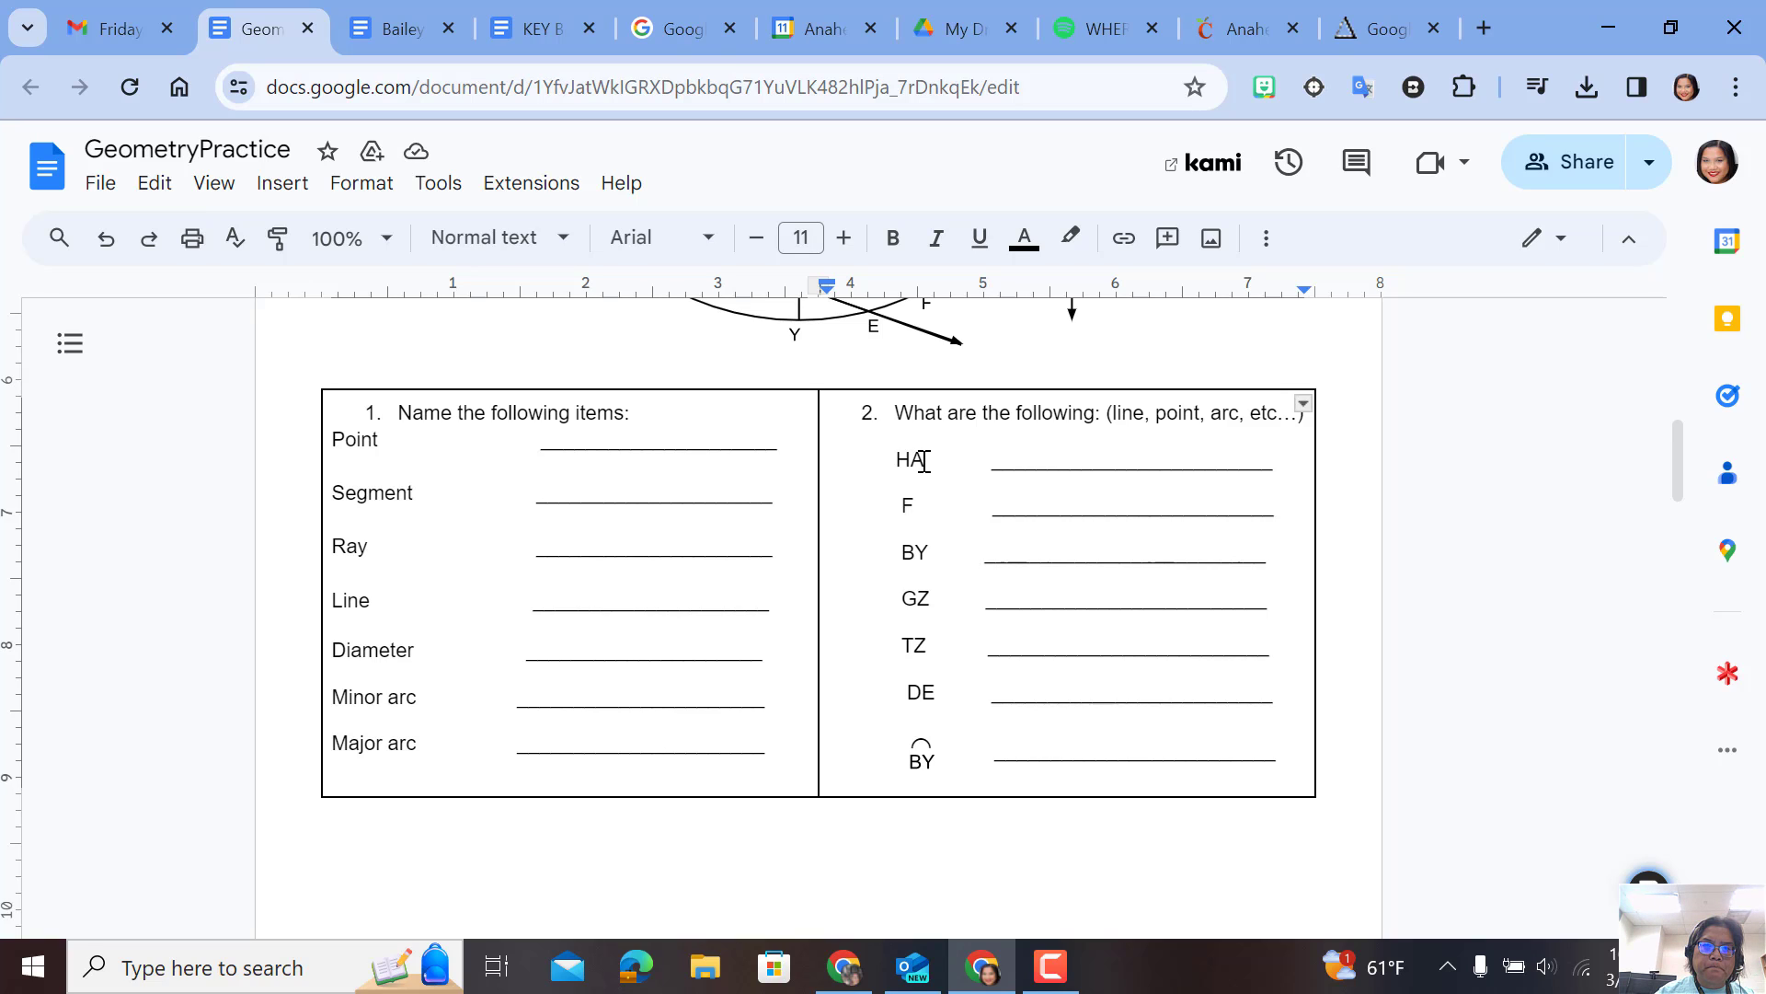
left_click_drag(924, 461, 904, 459)
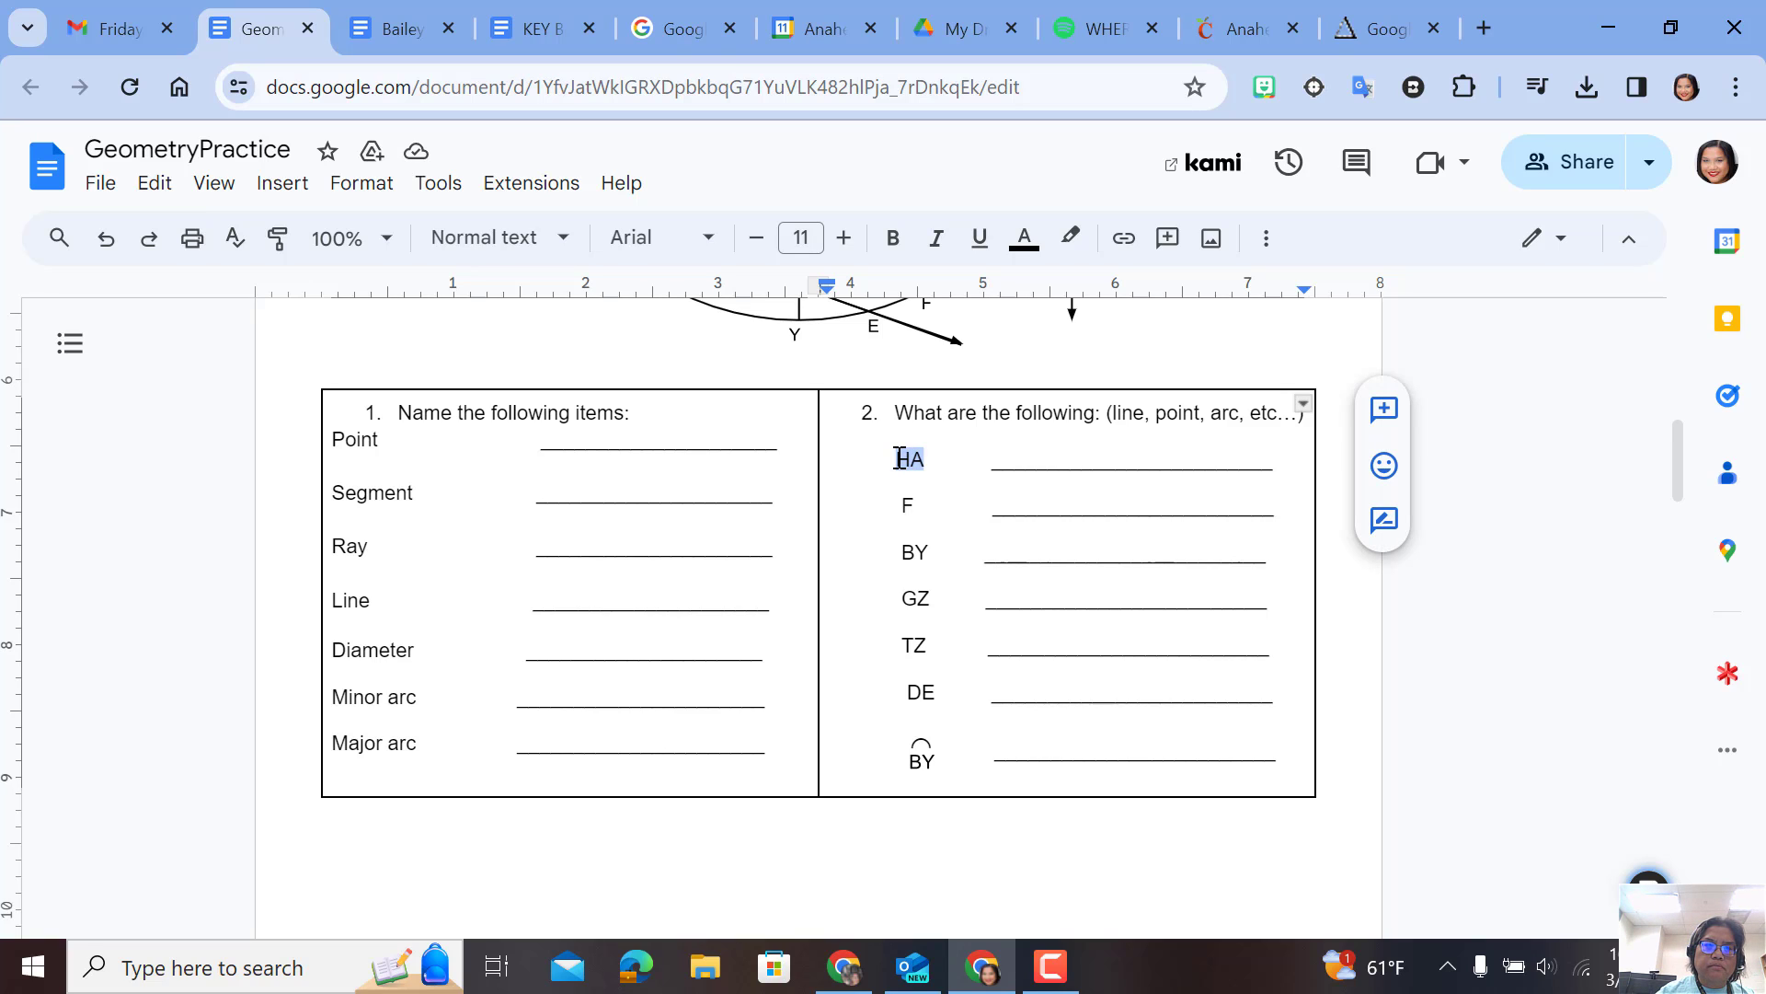
key("BackSpace")
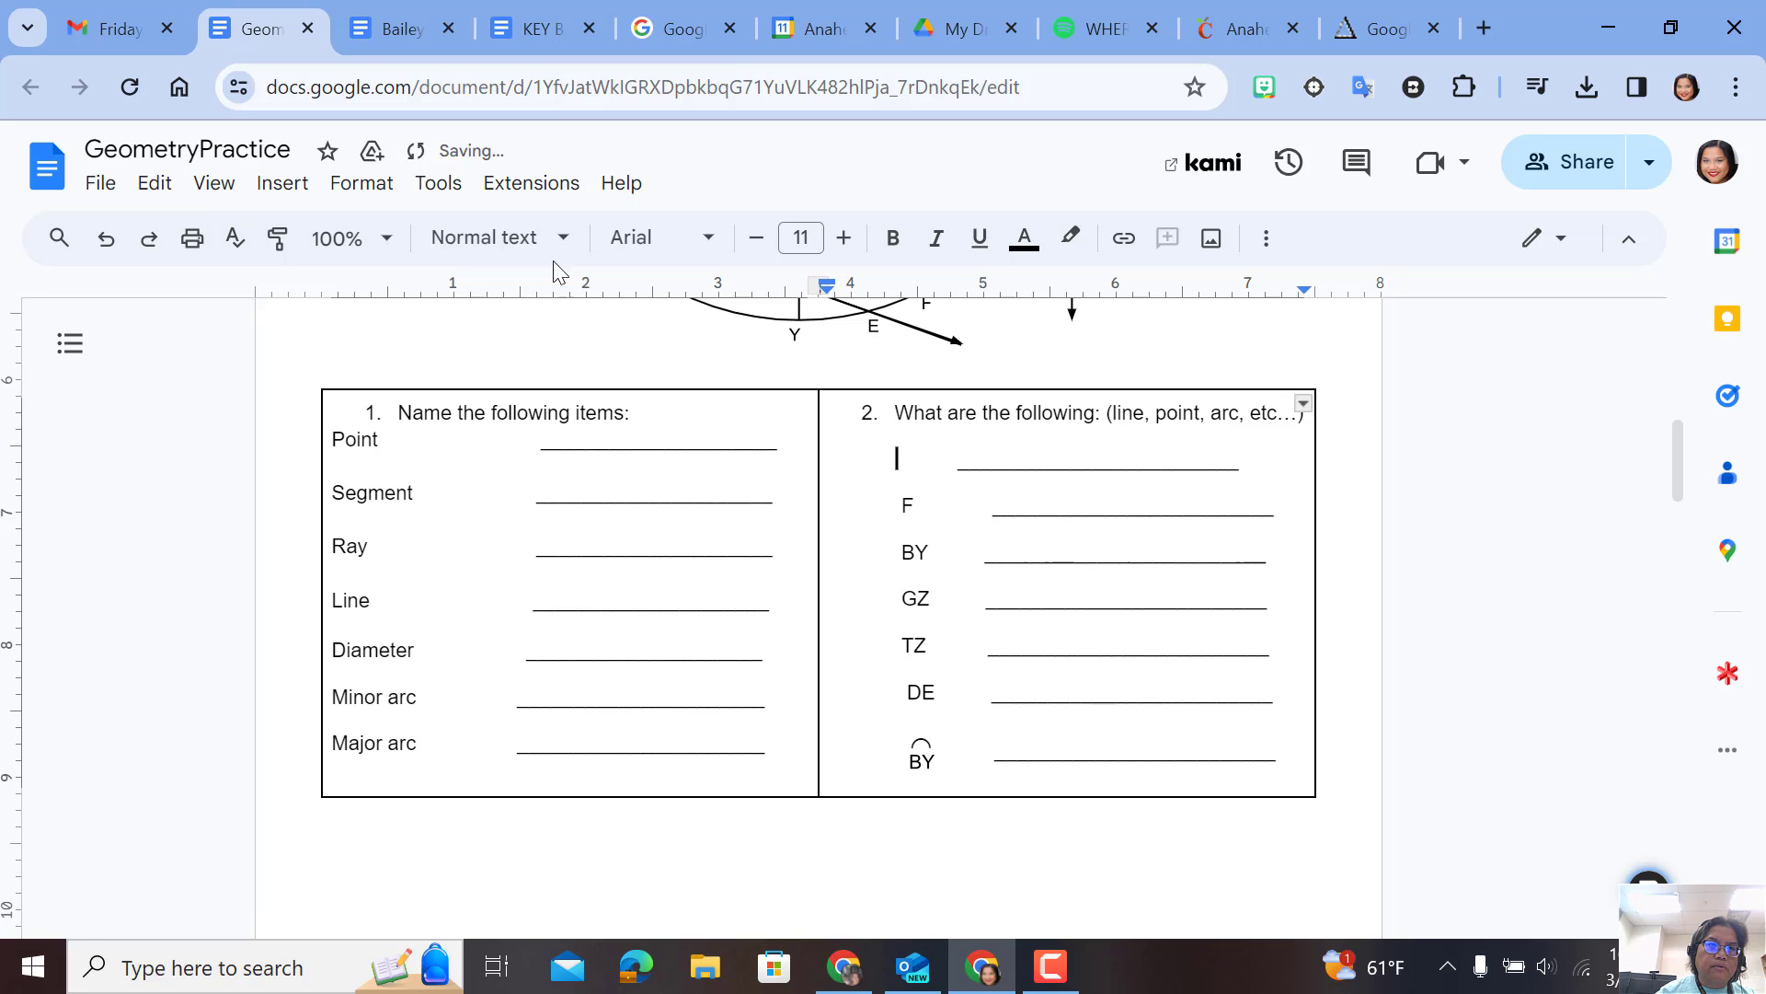
left_click(290, 184)
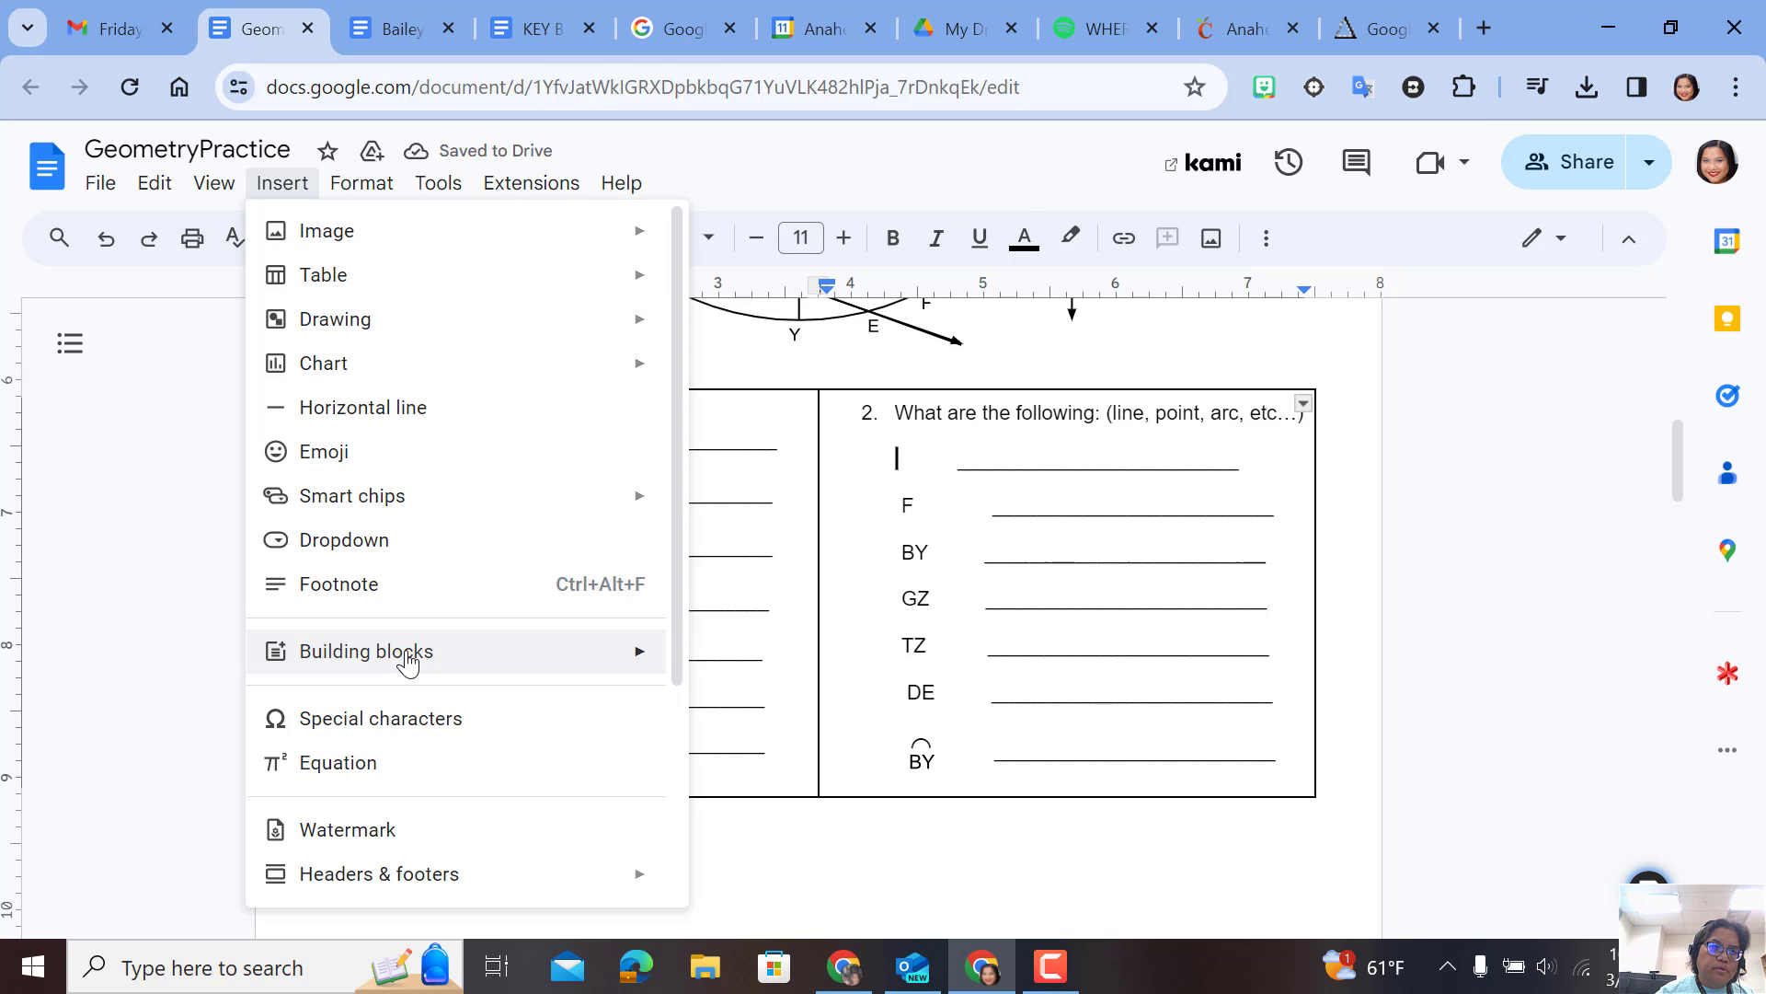
left_click(422, 765)
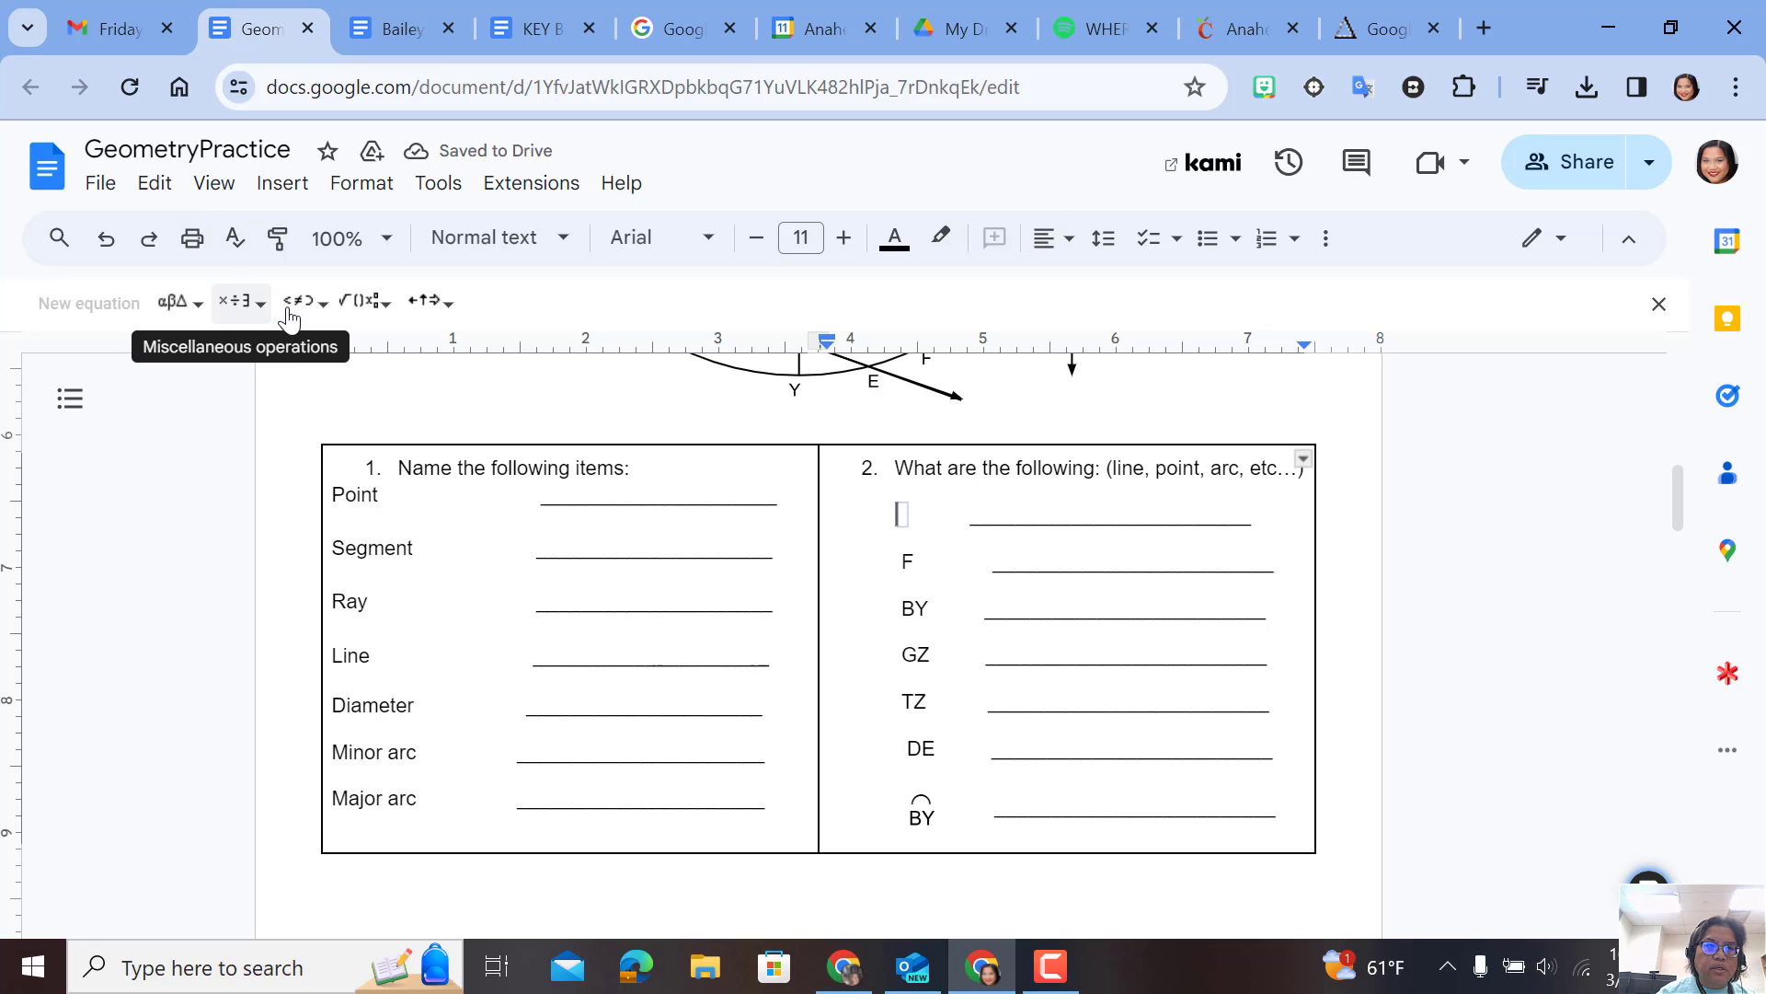
- Add an overbar to the blank equation and enter HA beneath it as segment notation
left_click(387, 309)
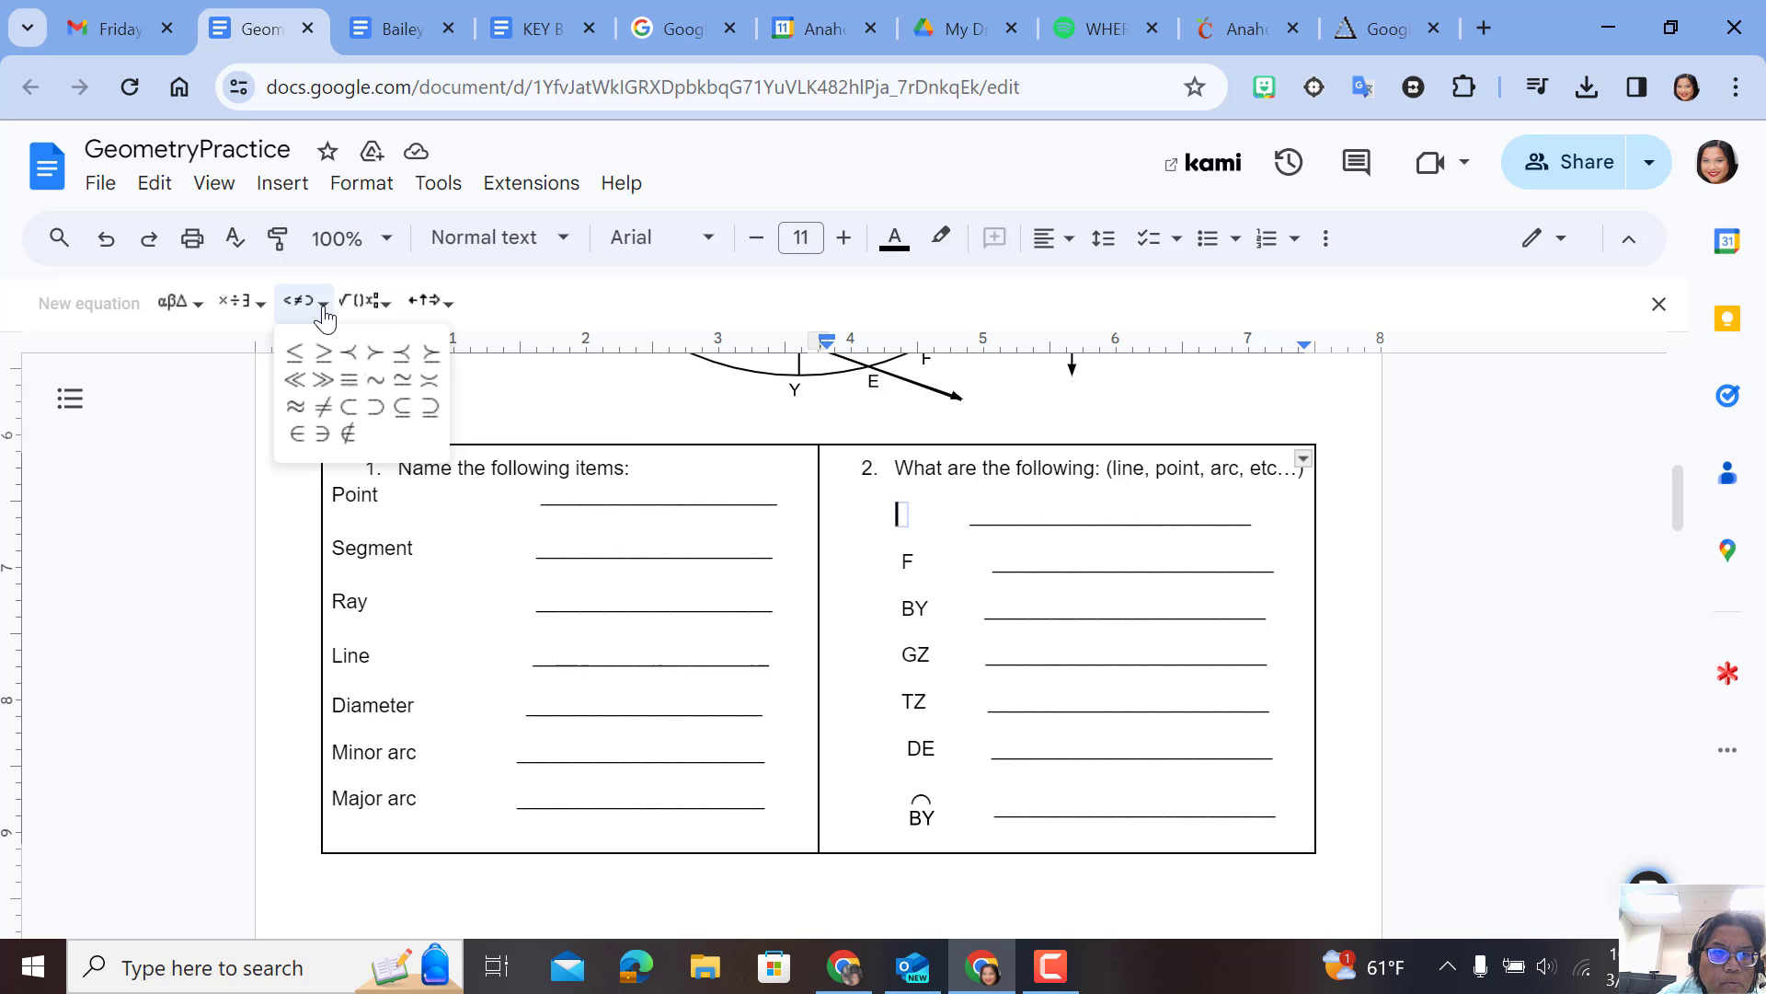
left_click(265, 316)
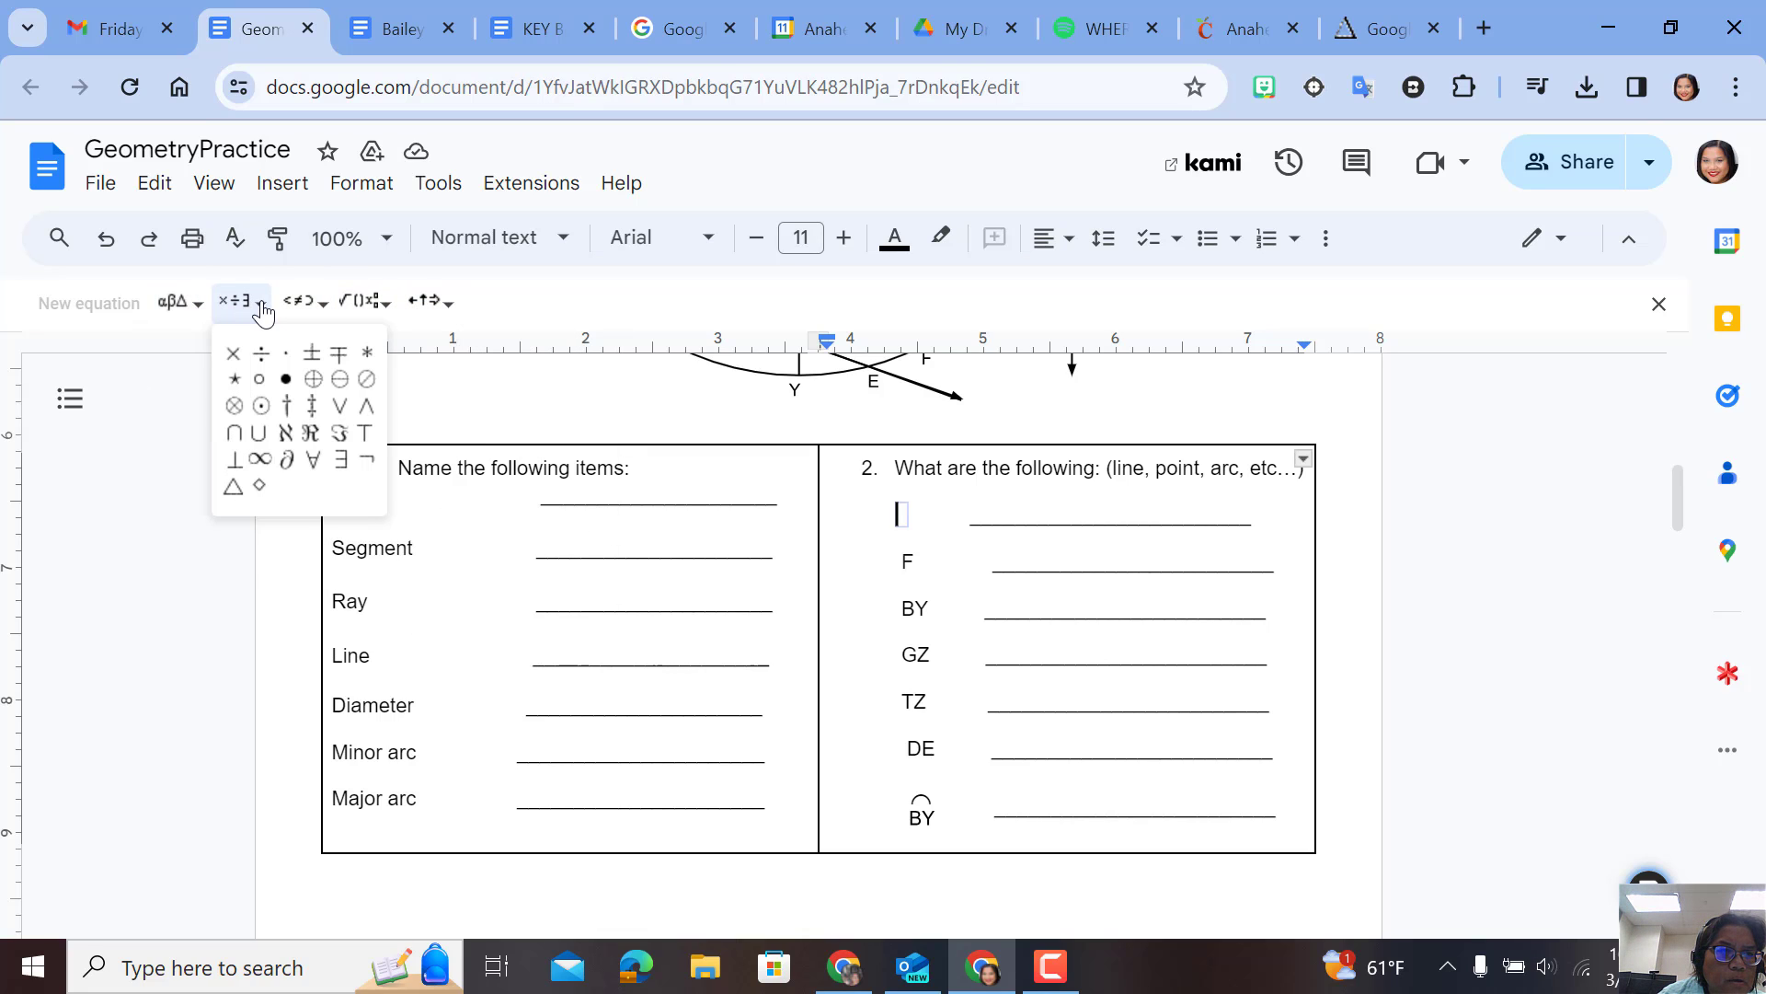
mouse_move(356, 318)
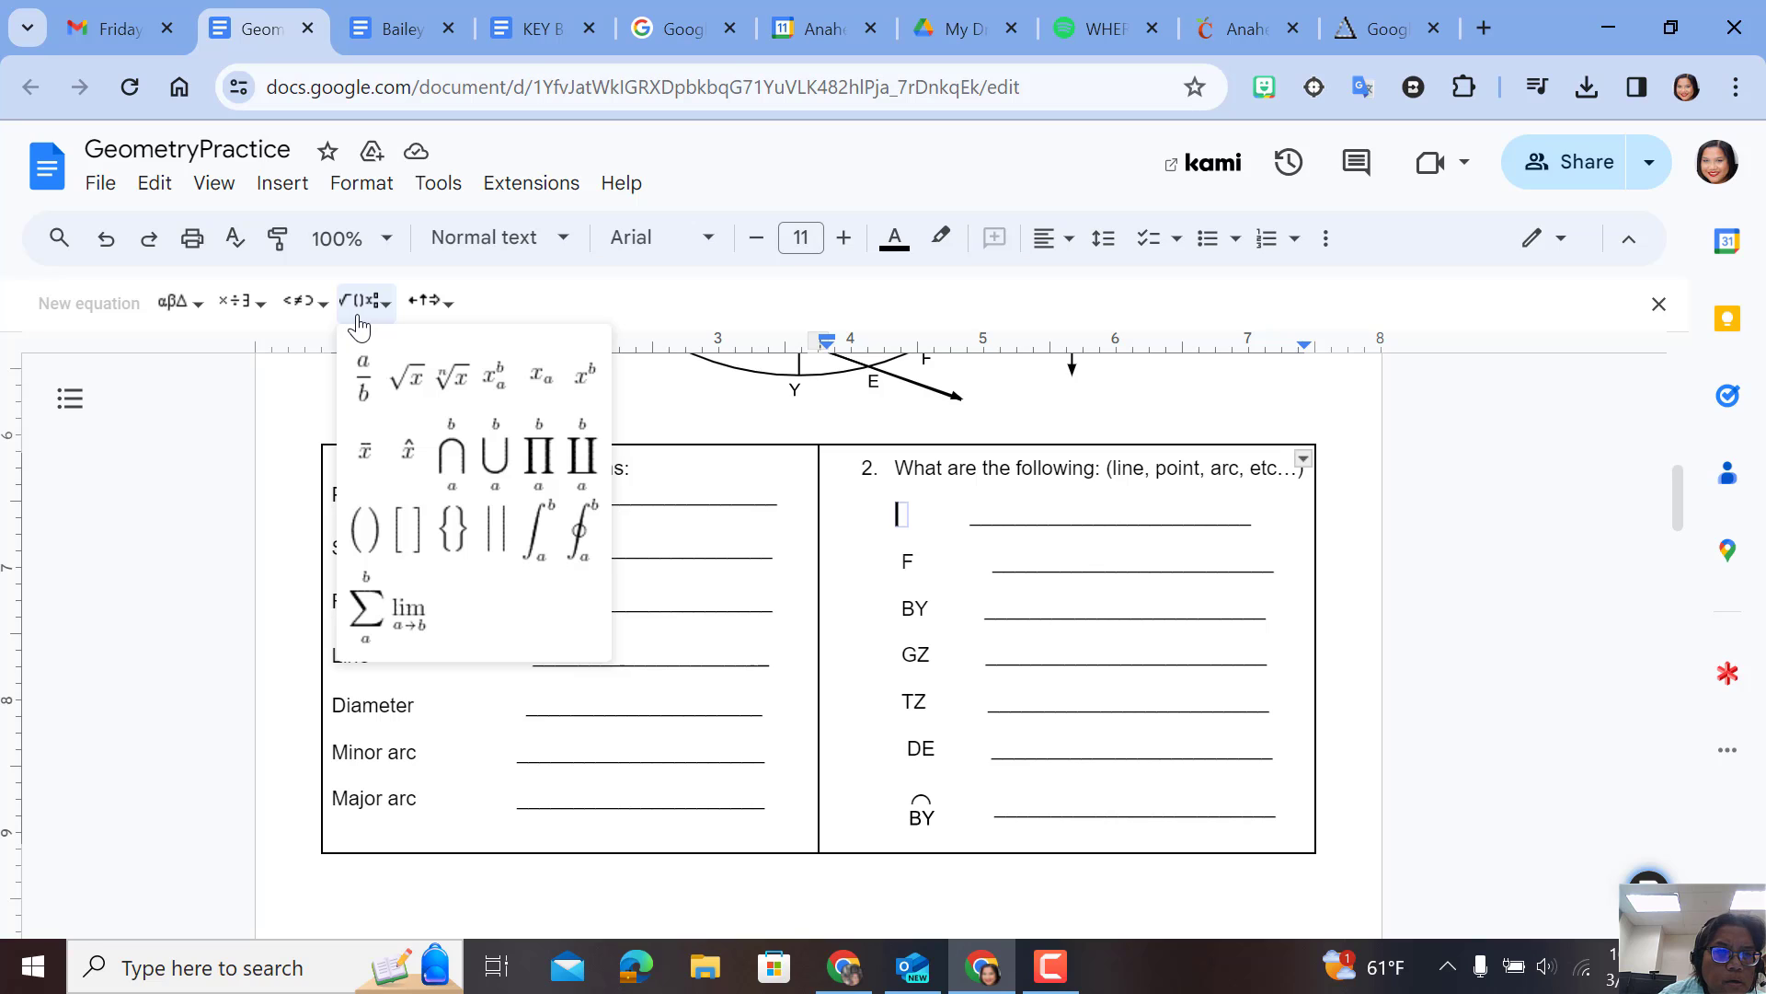
left_click(365, 460)
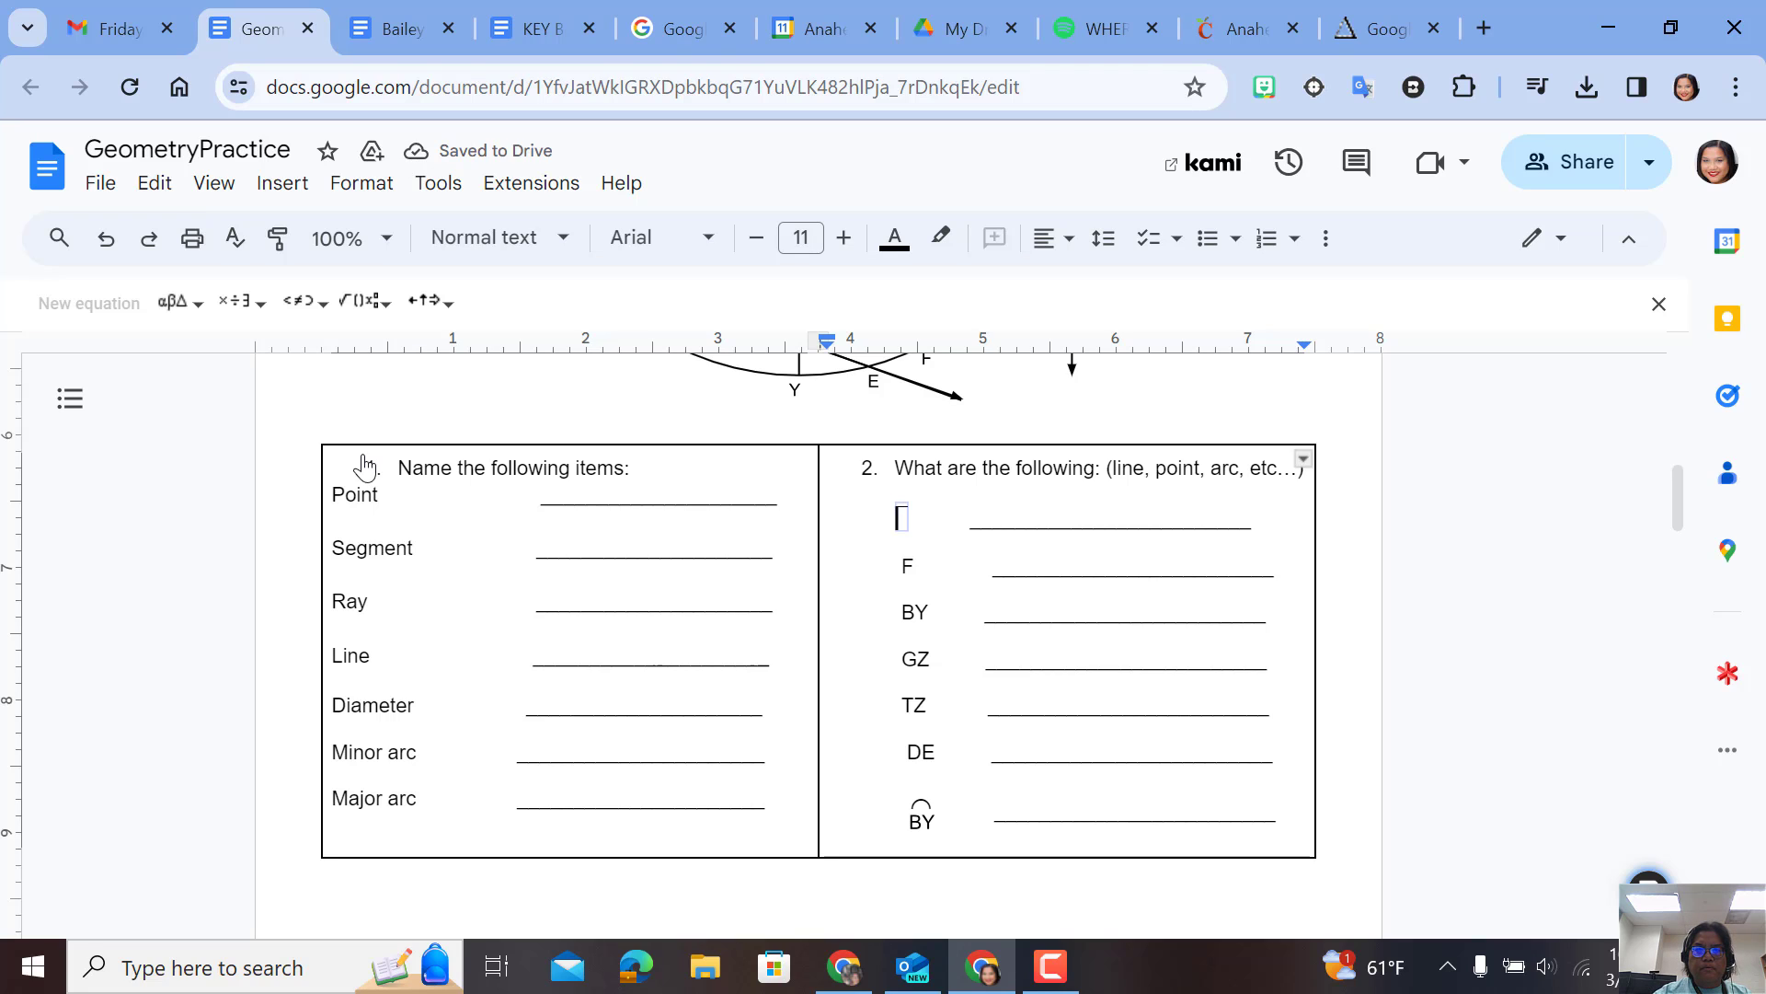
type("HA")
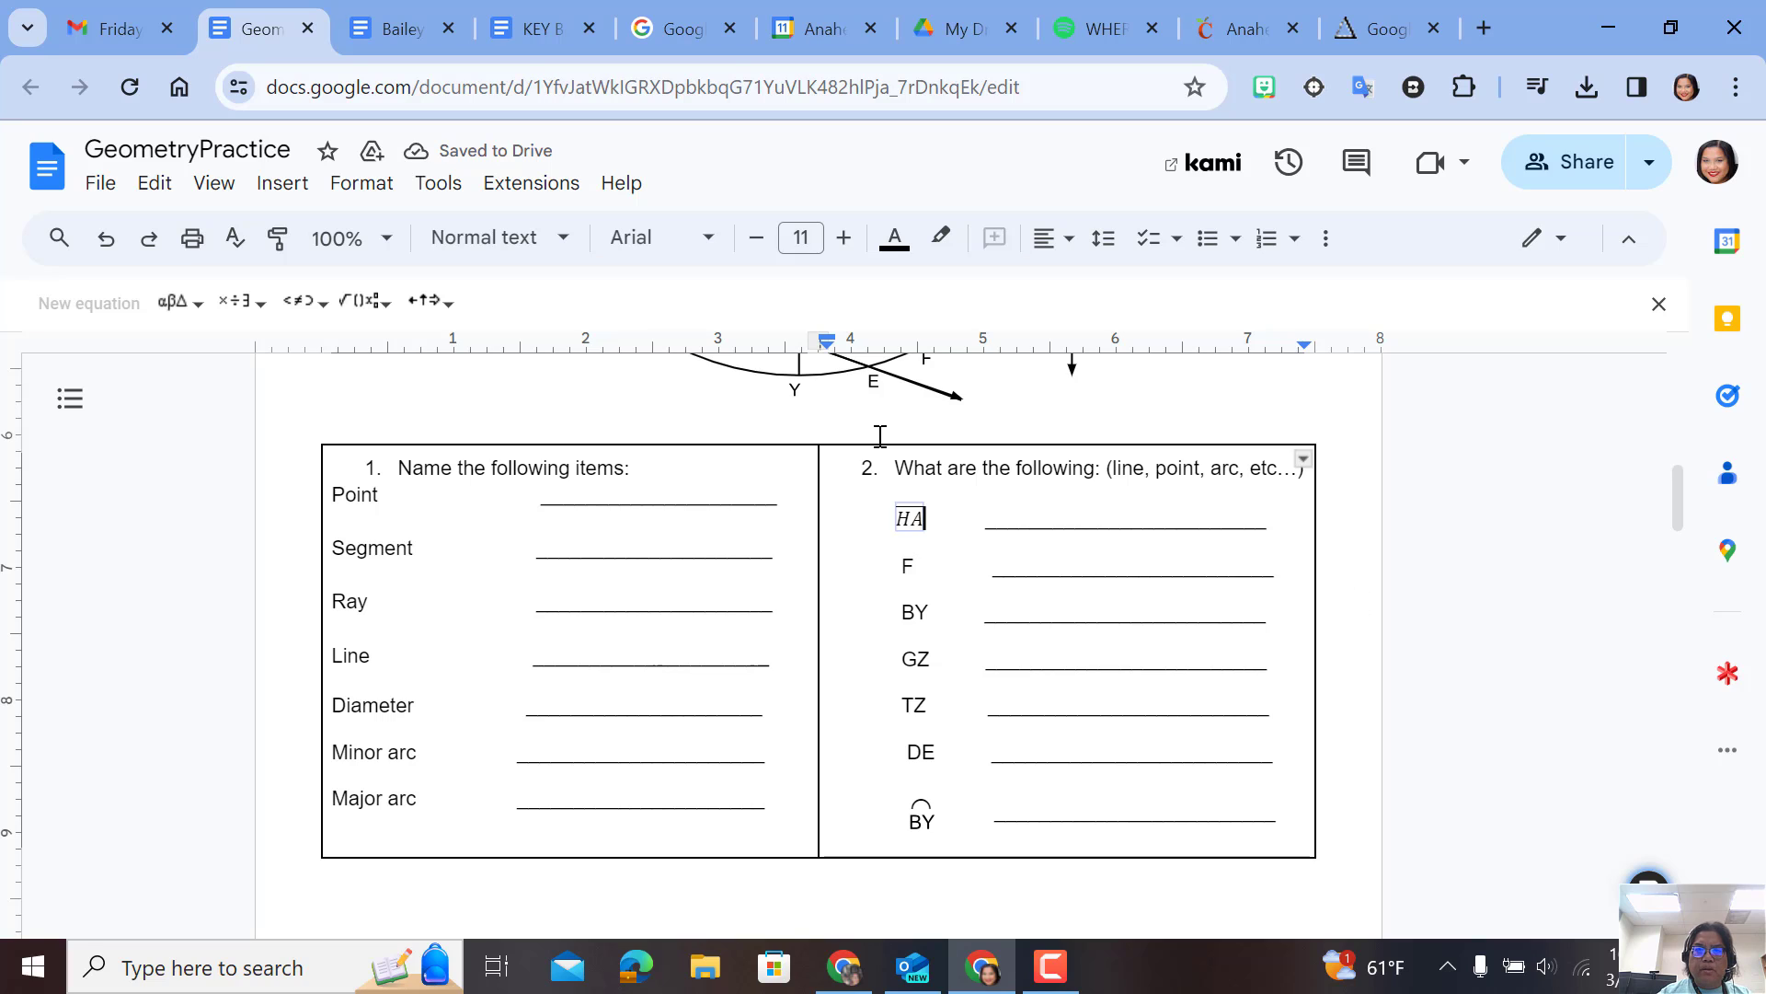
- Toggle italic formatting on the overlined HA label
left_click_drag(922, 520, 894, 523)
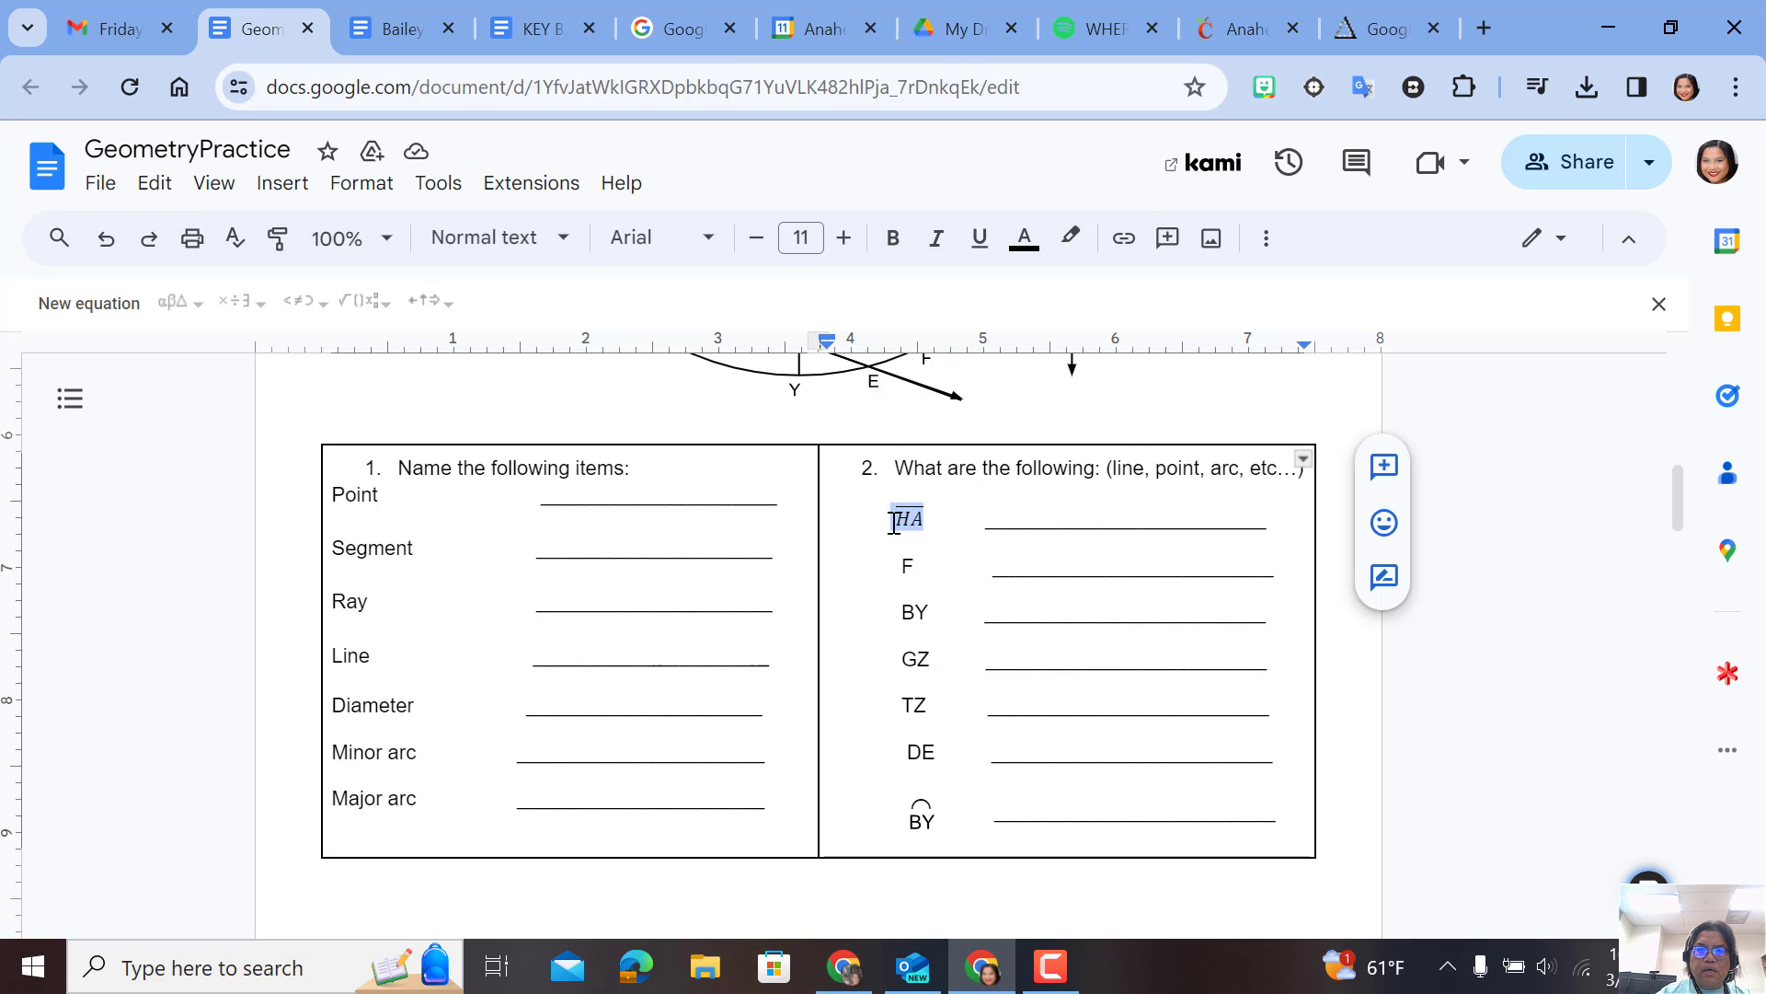
left_click(935, 247)
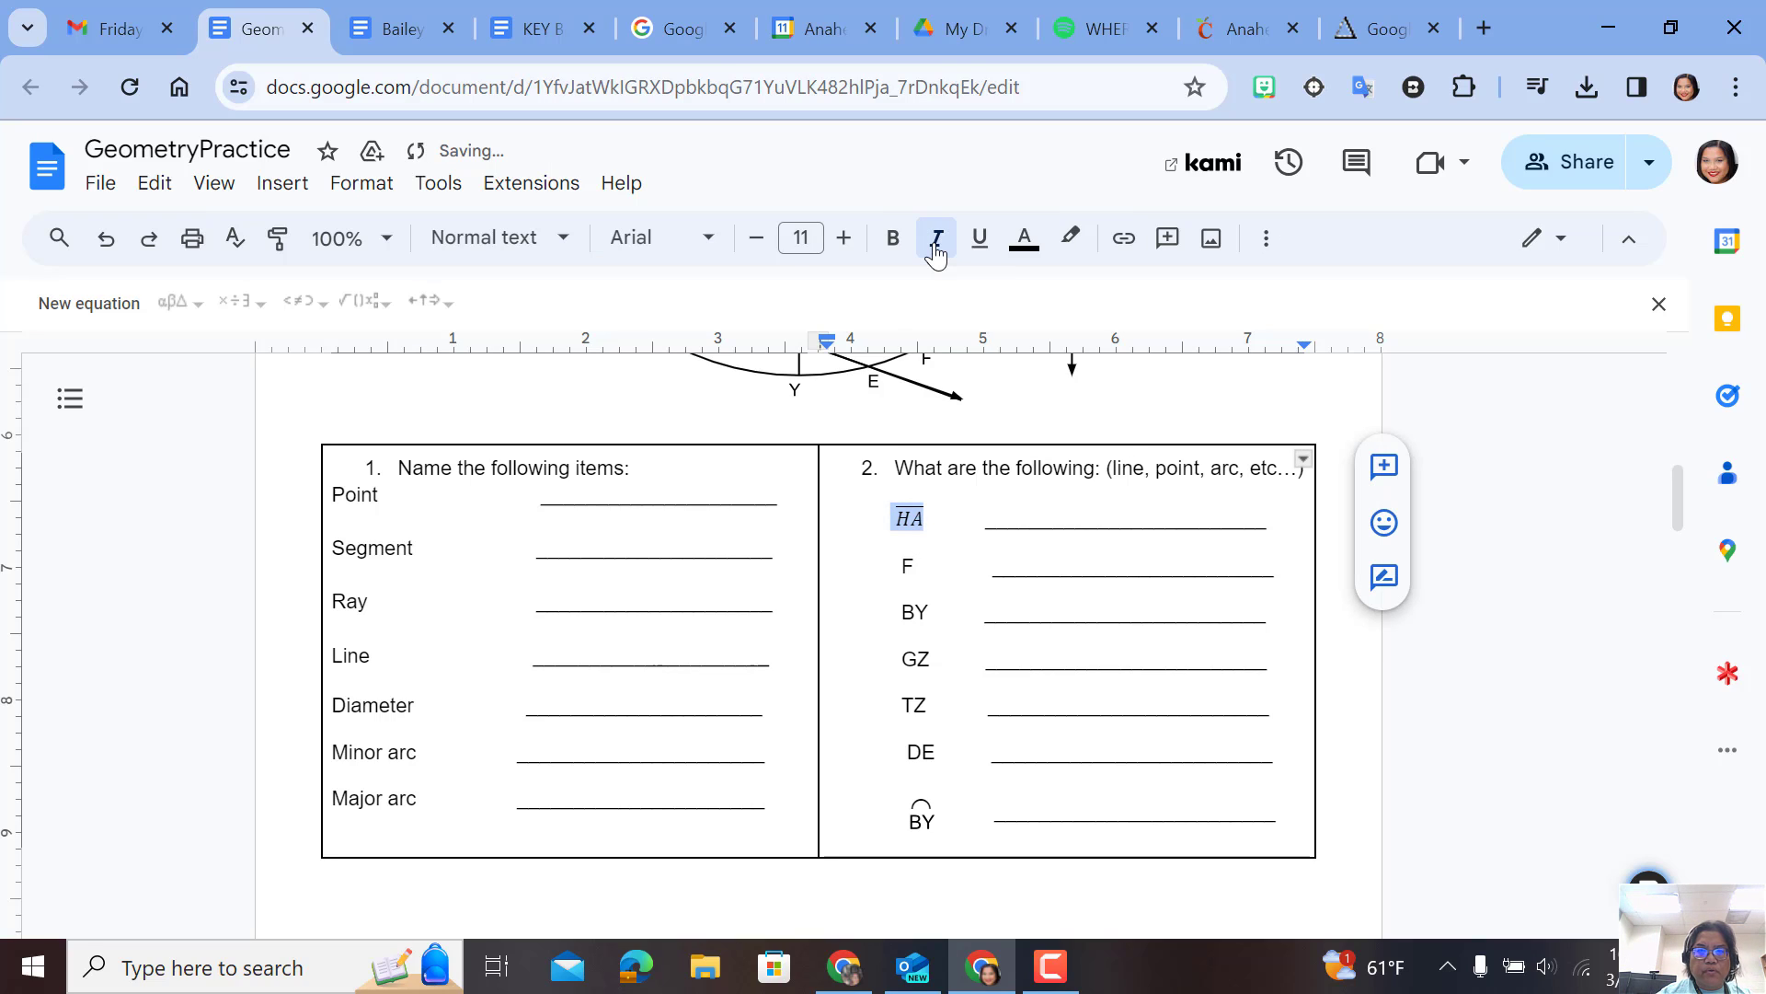
left_click(935, 520)
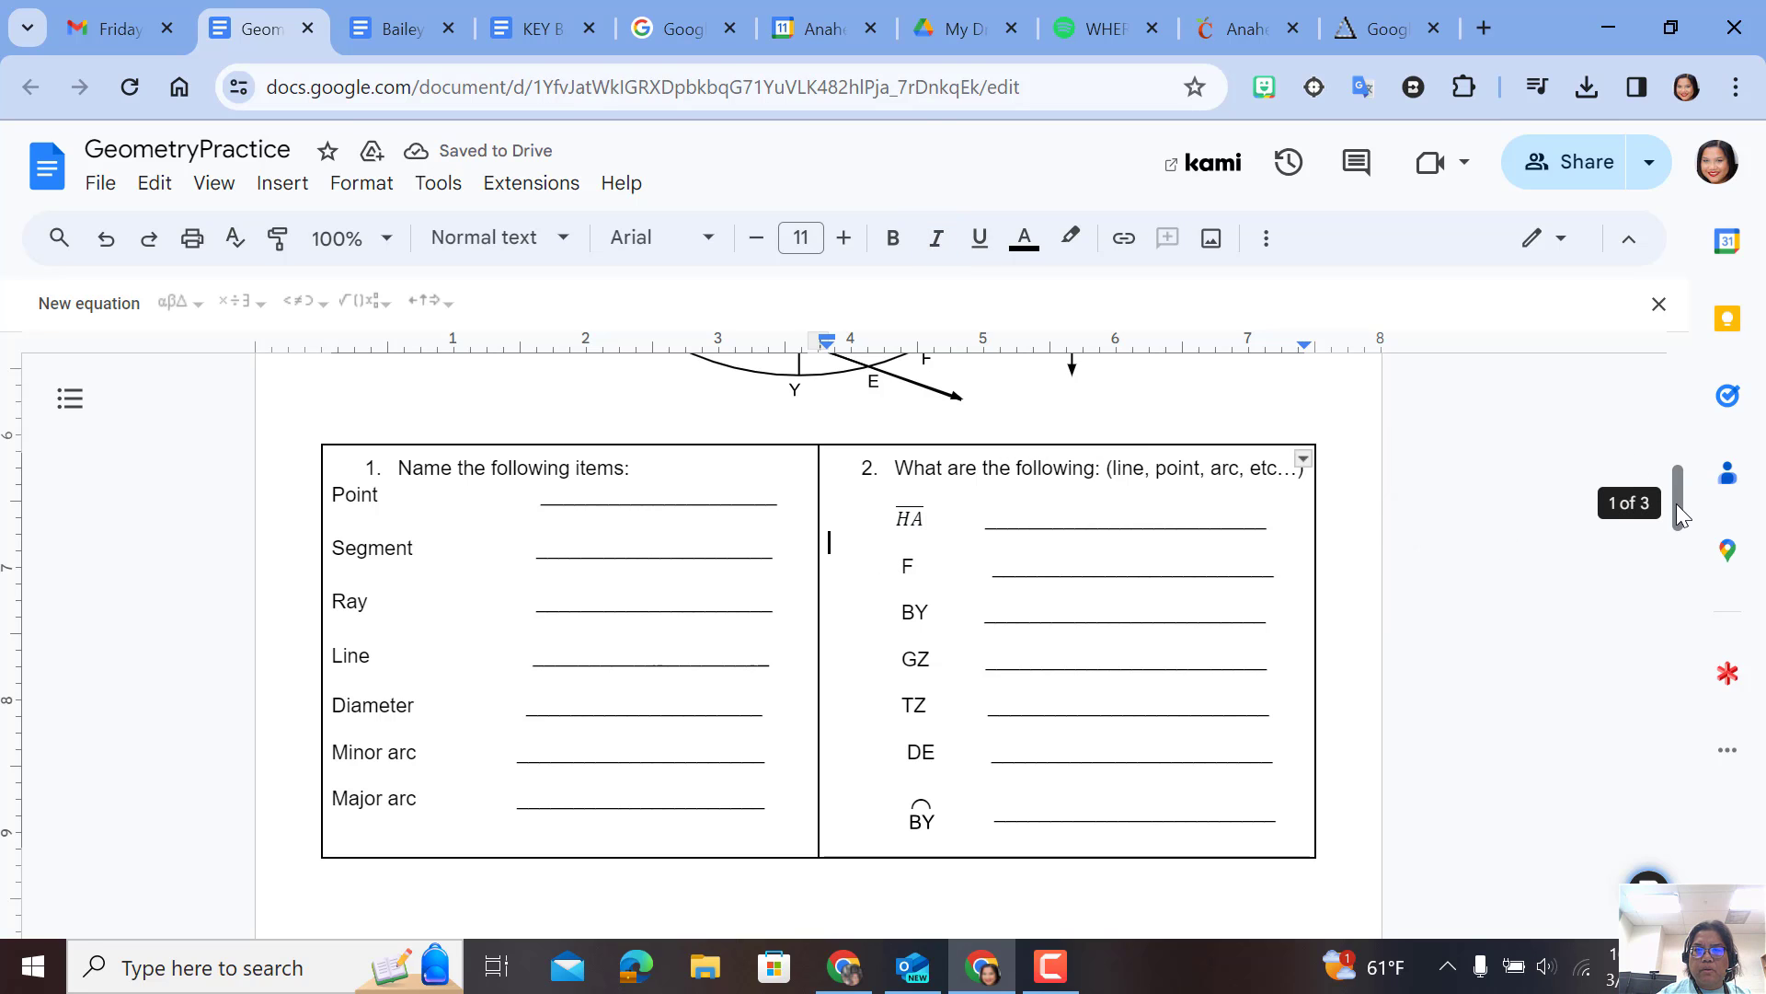
- Replace the GZ label in question 2 with a blank equation
mouse_move(1677, 504)
left_mouse_down()
mouse_move(1675, 417)
mouse_move(1675, 515)
left_mouse_up()
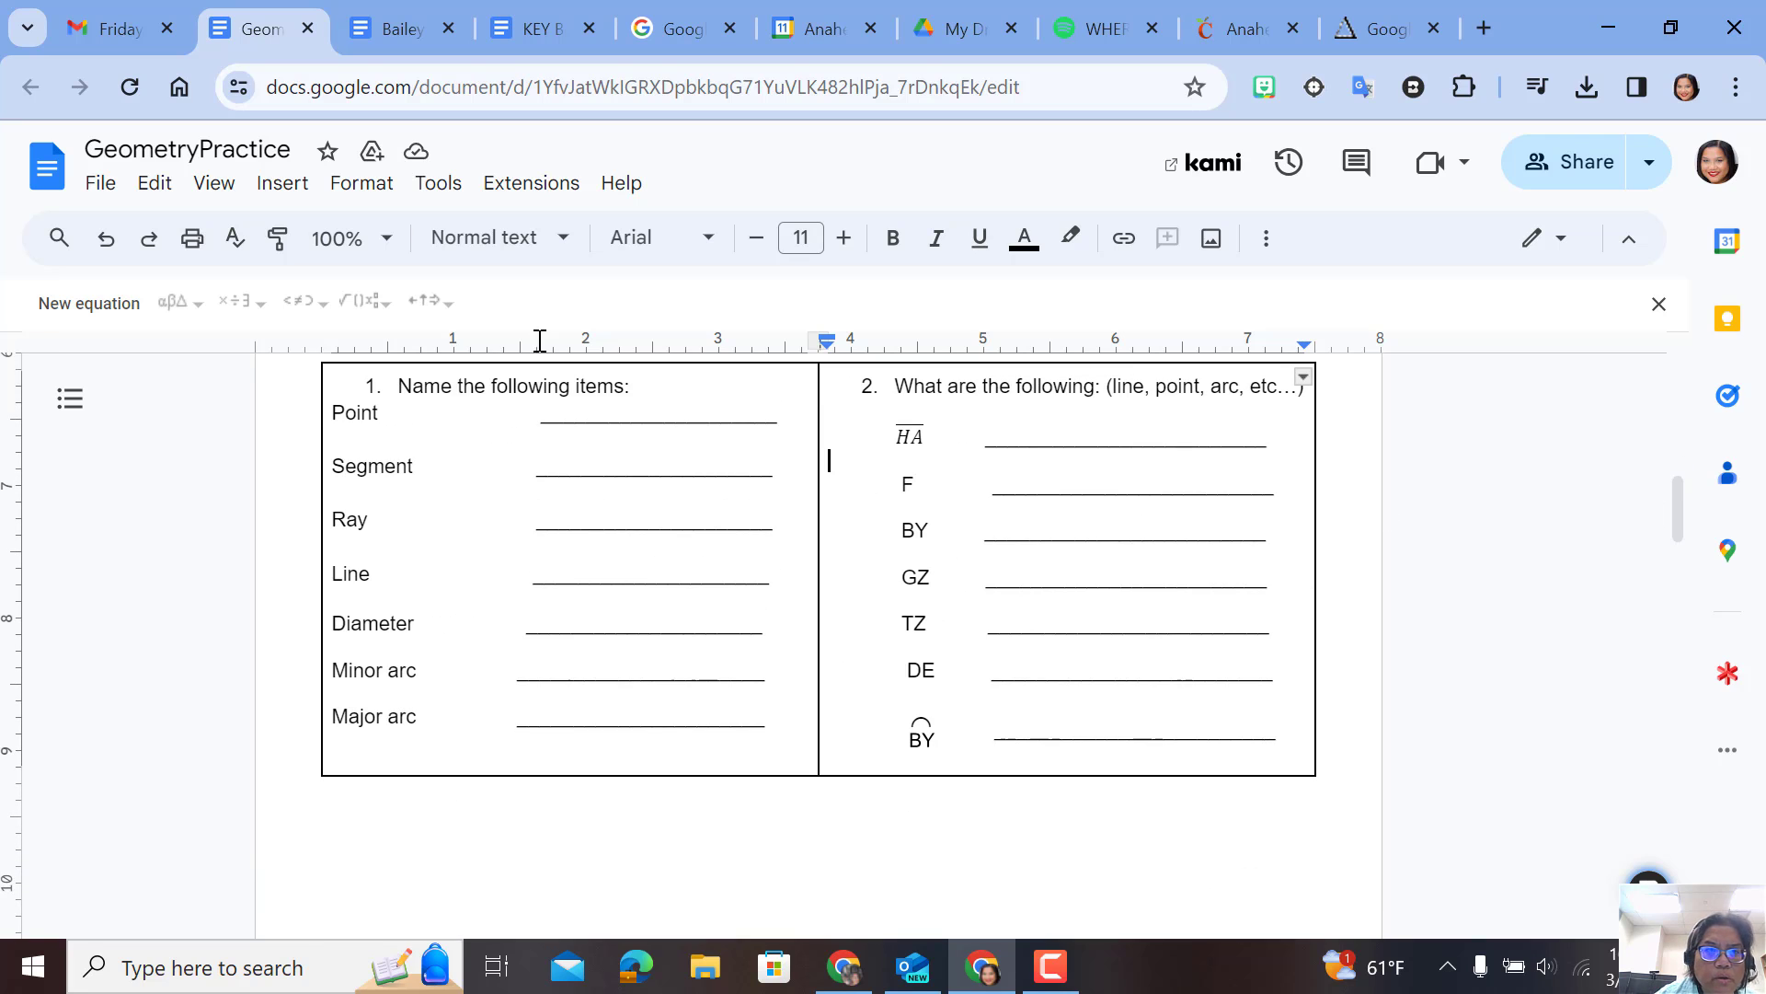
right_click(936, 578)
left_click(923, 576)
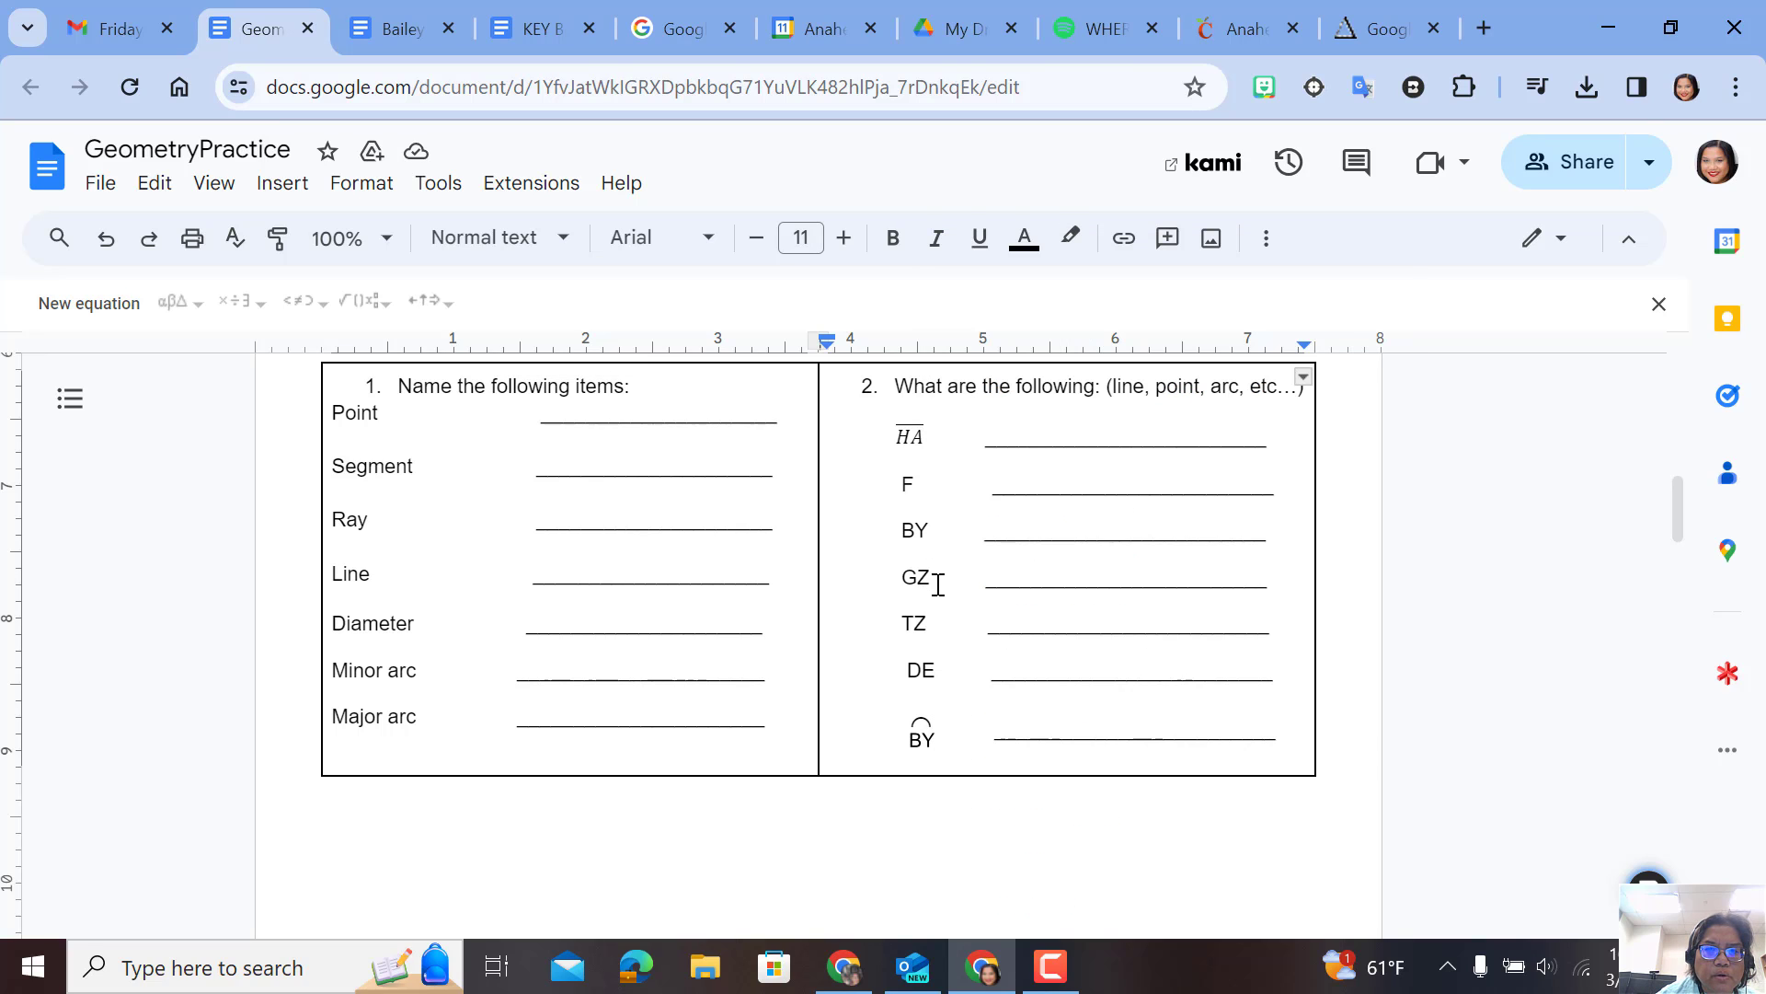
left_click_drag(936, 579, 900, 578)
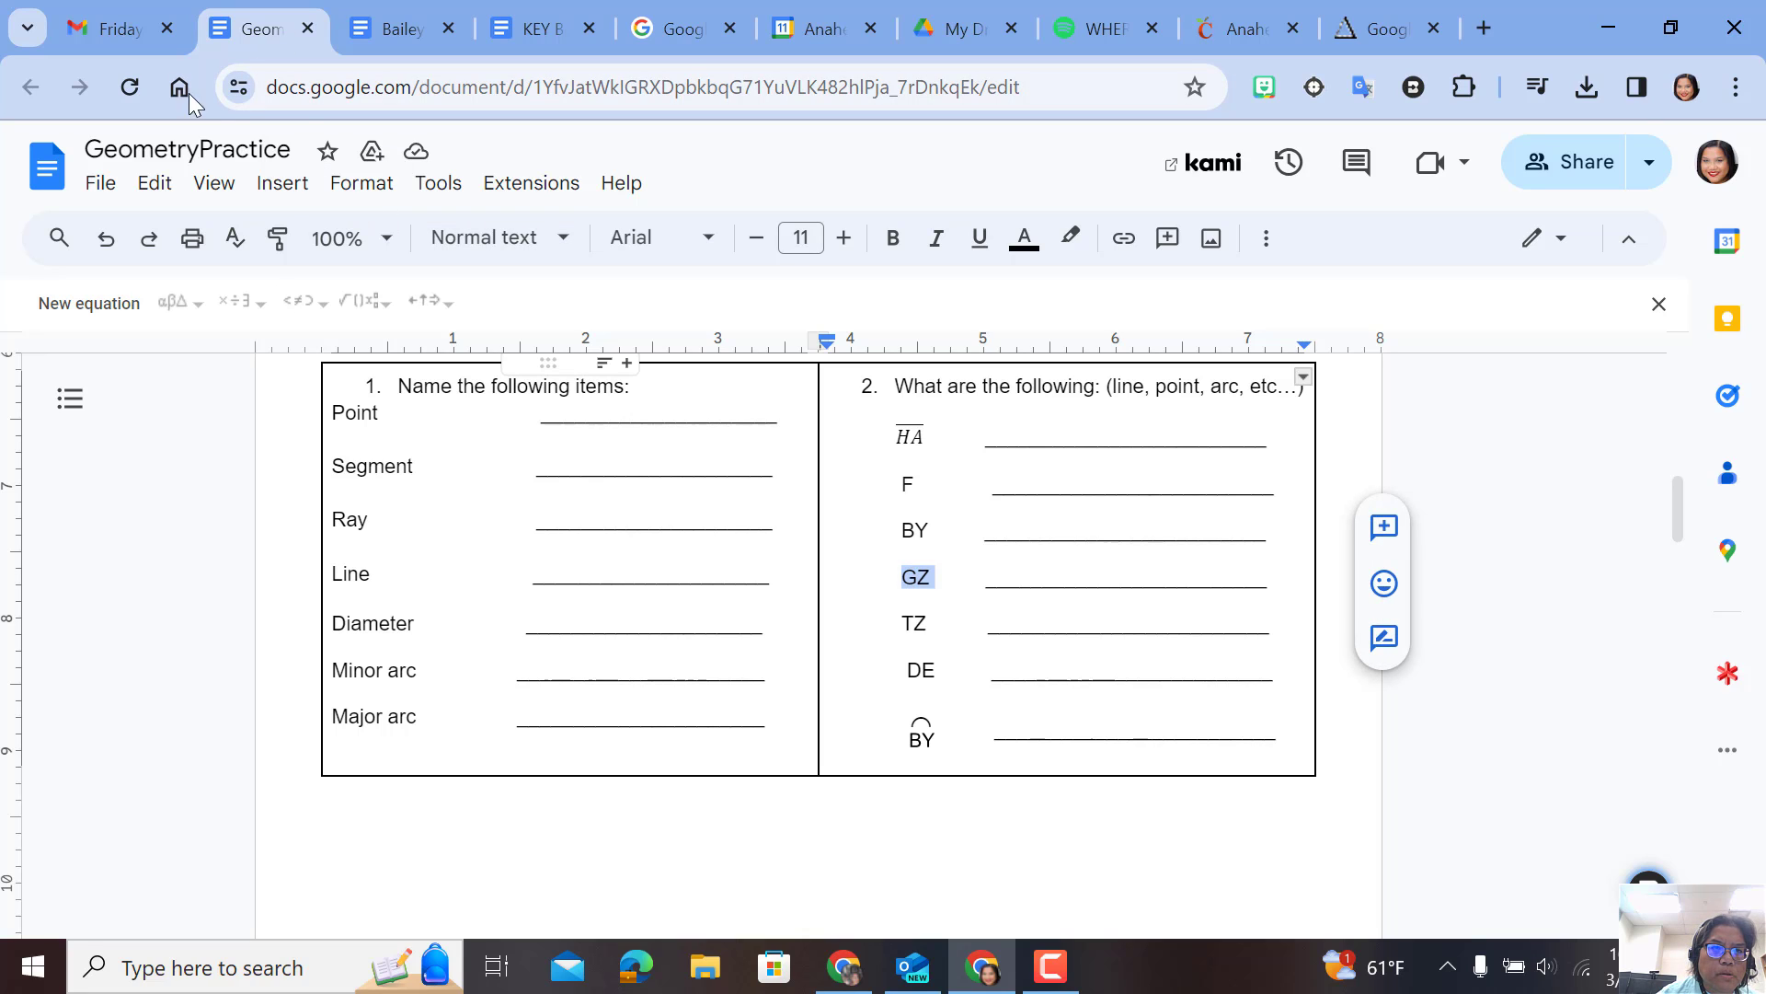
left_click(284, 186)
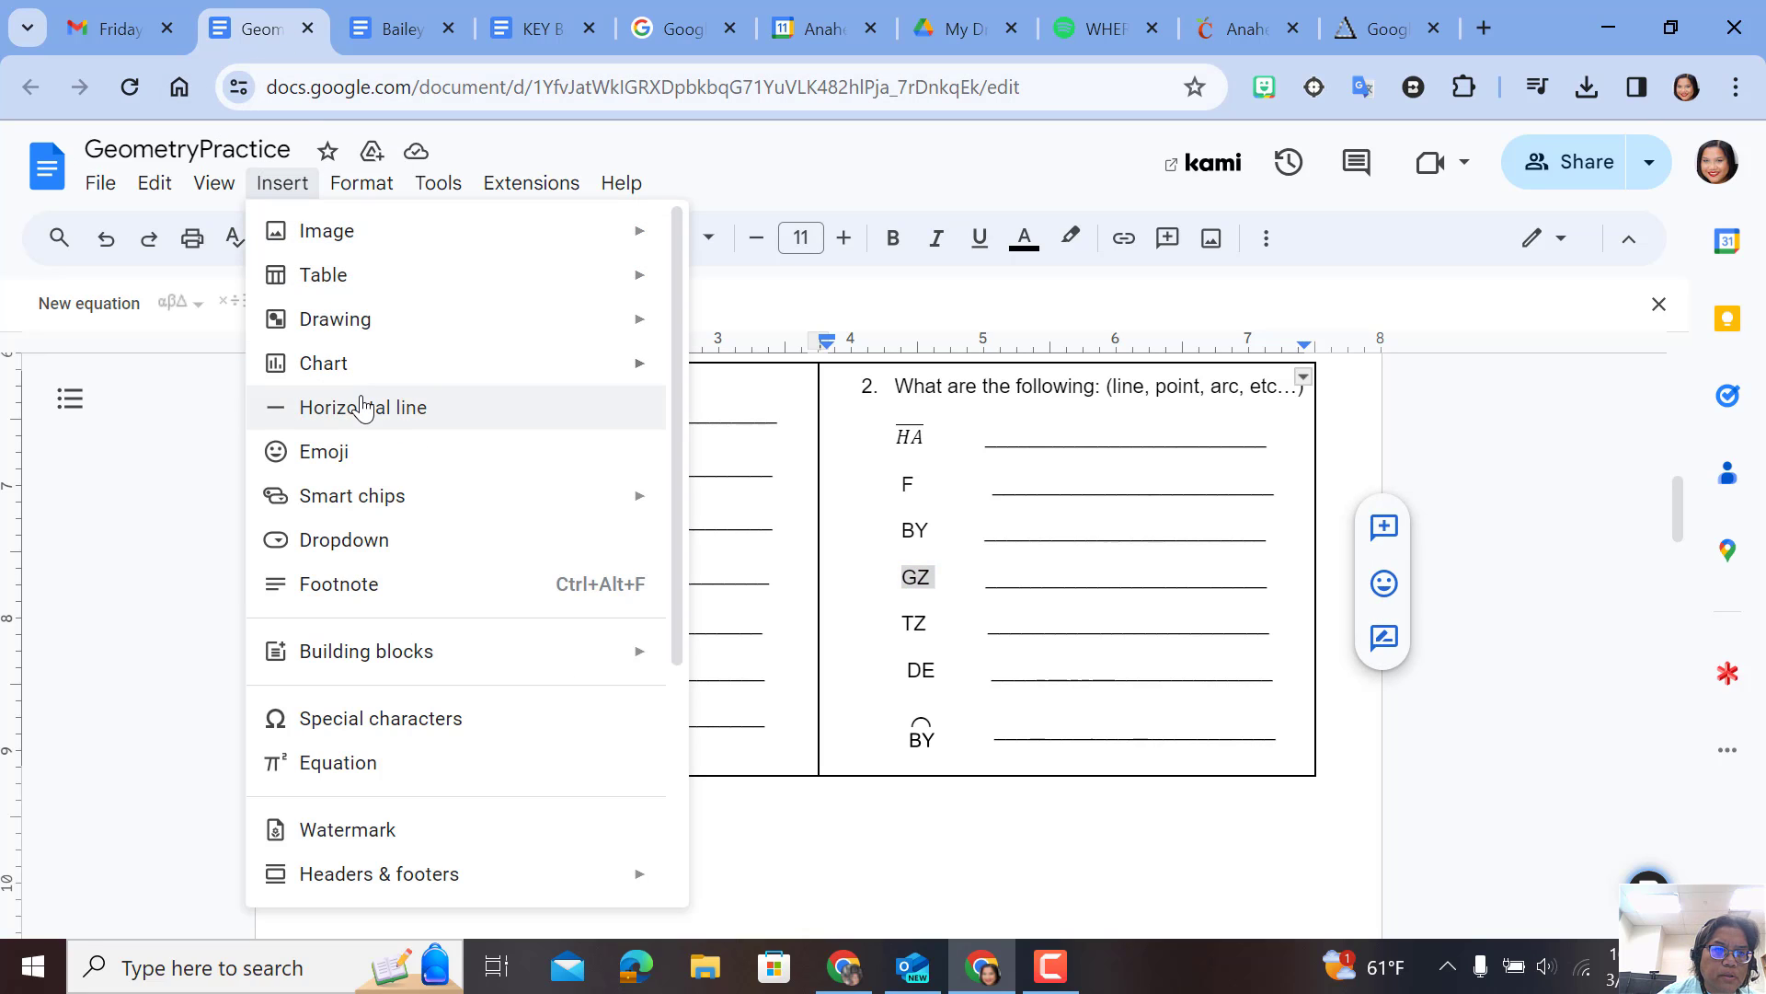
left_click(430, 761)
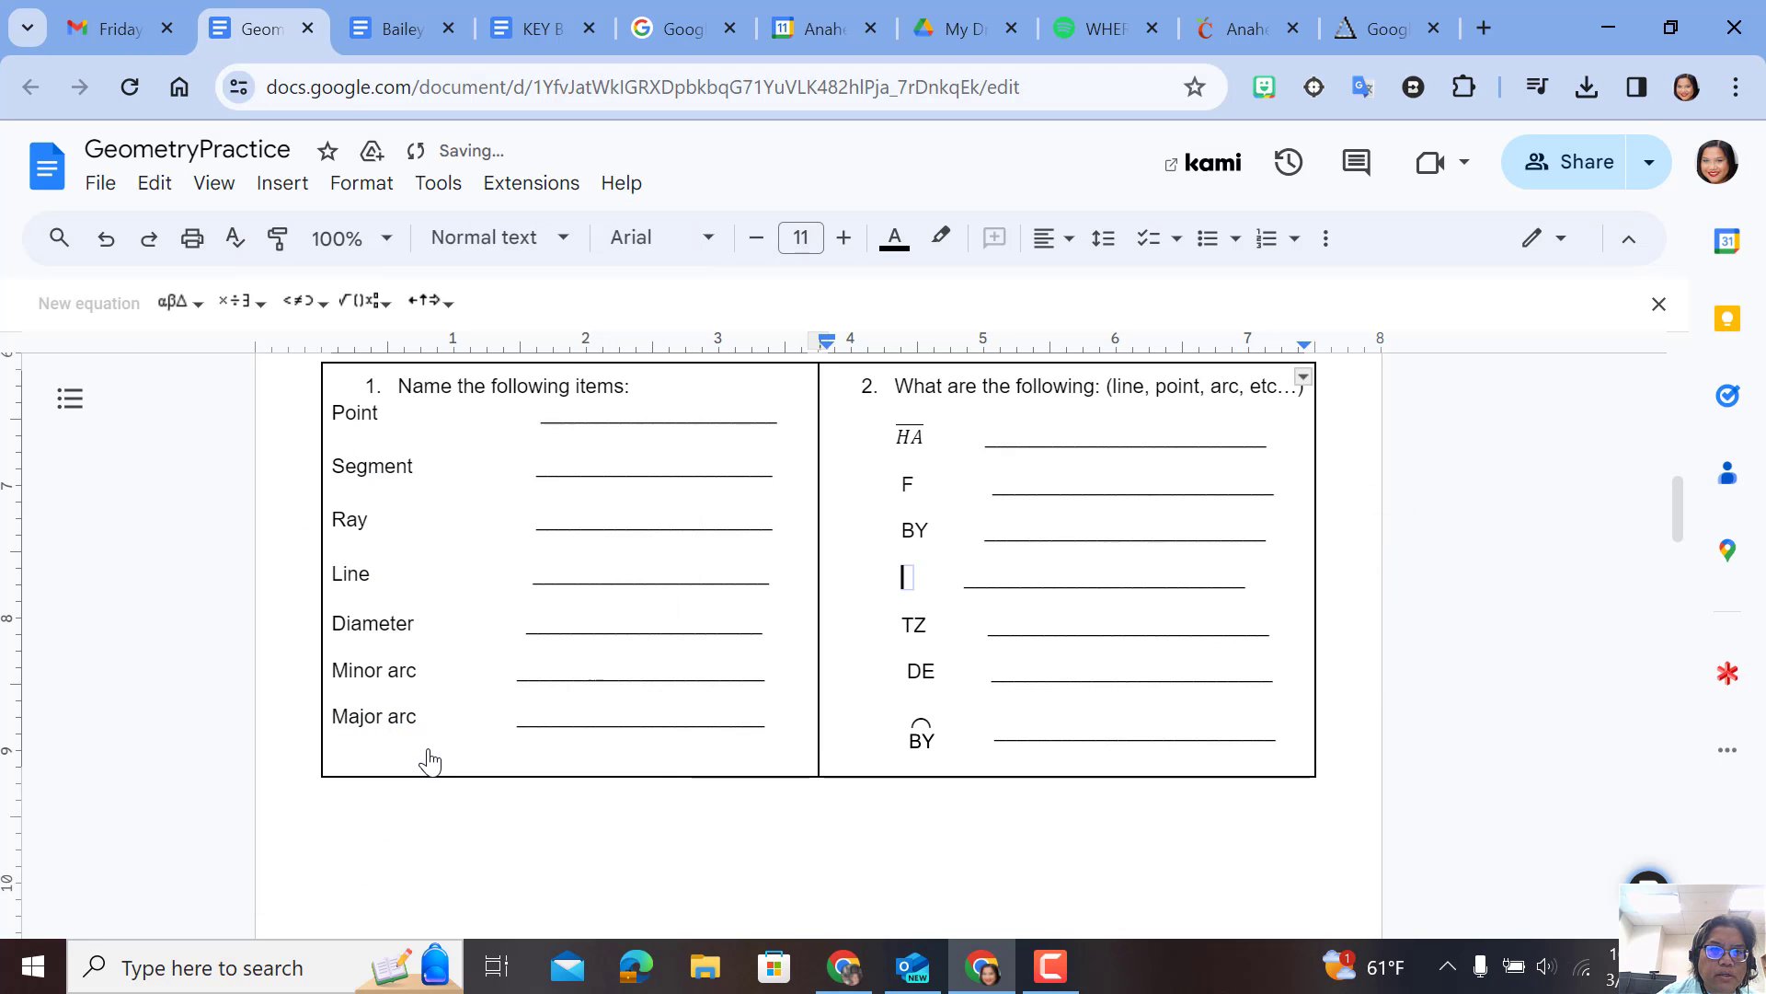
- Insert a right-pointing arrow symbol into the blank equation that replaced GZ
left_click(324, 320)
left_click(264, 322)
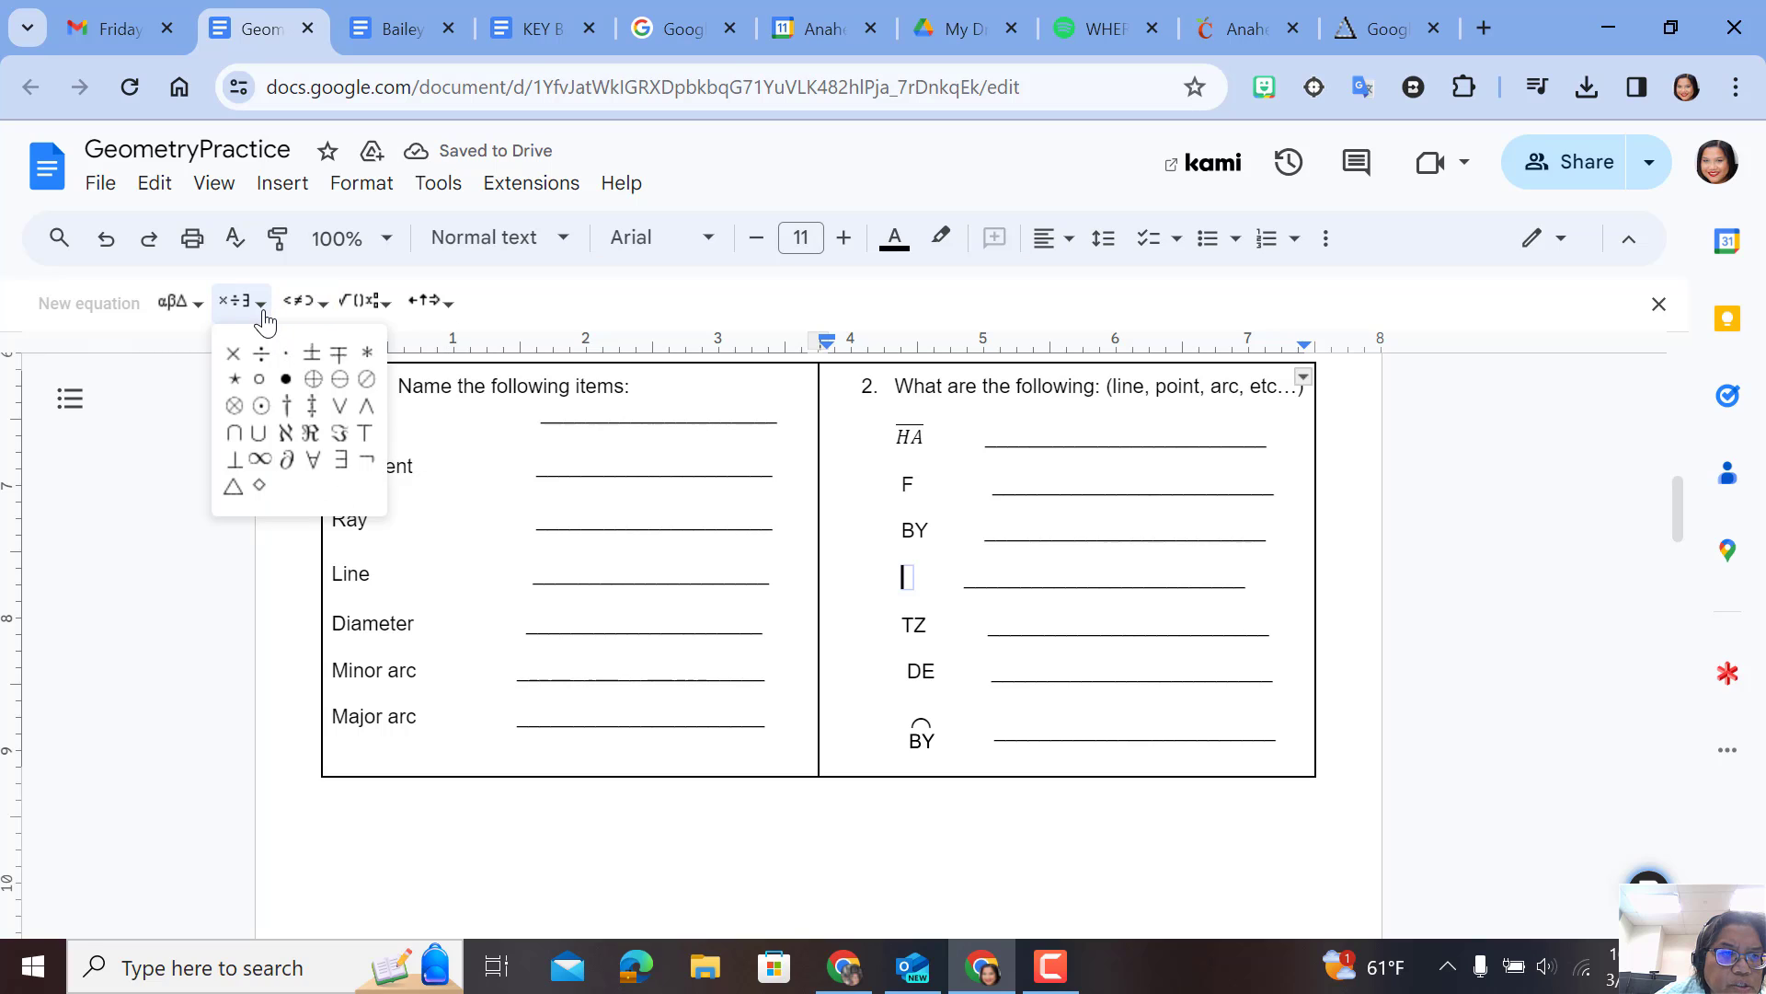
left_click(306, 304)
left_click(391, 320)
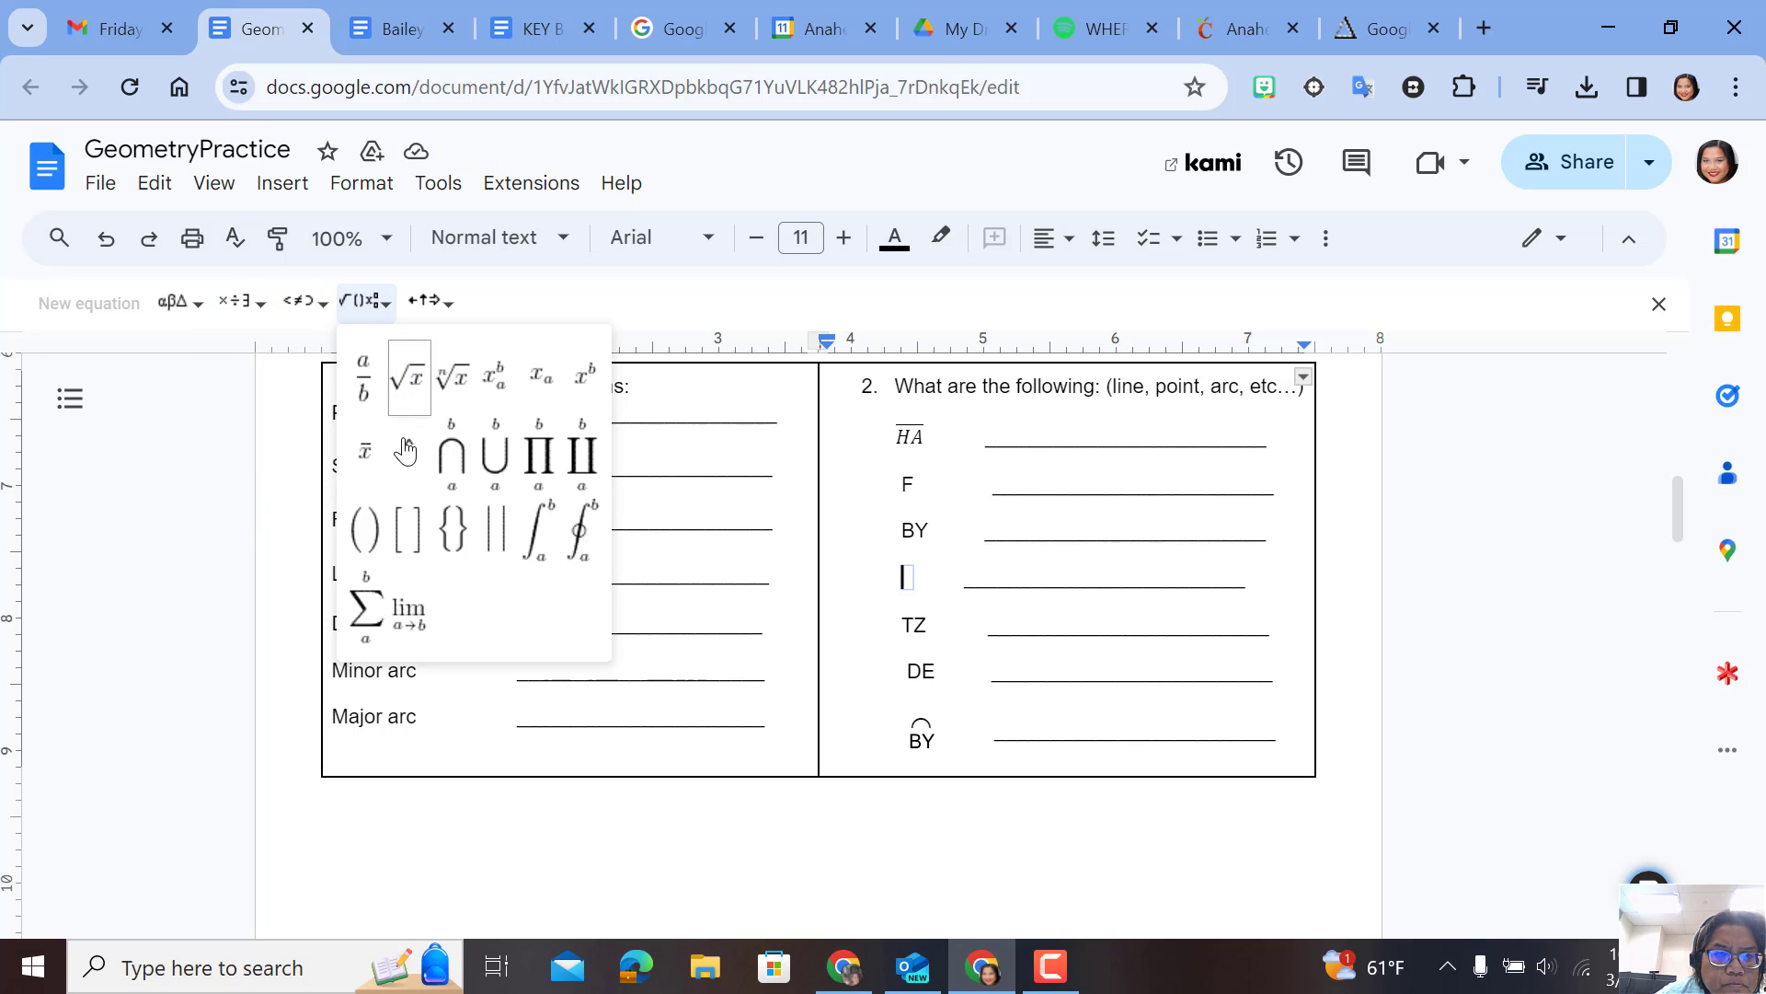
left_click(449, 309)
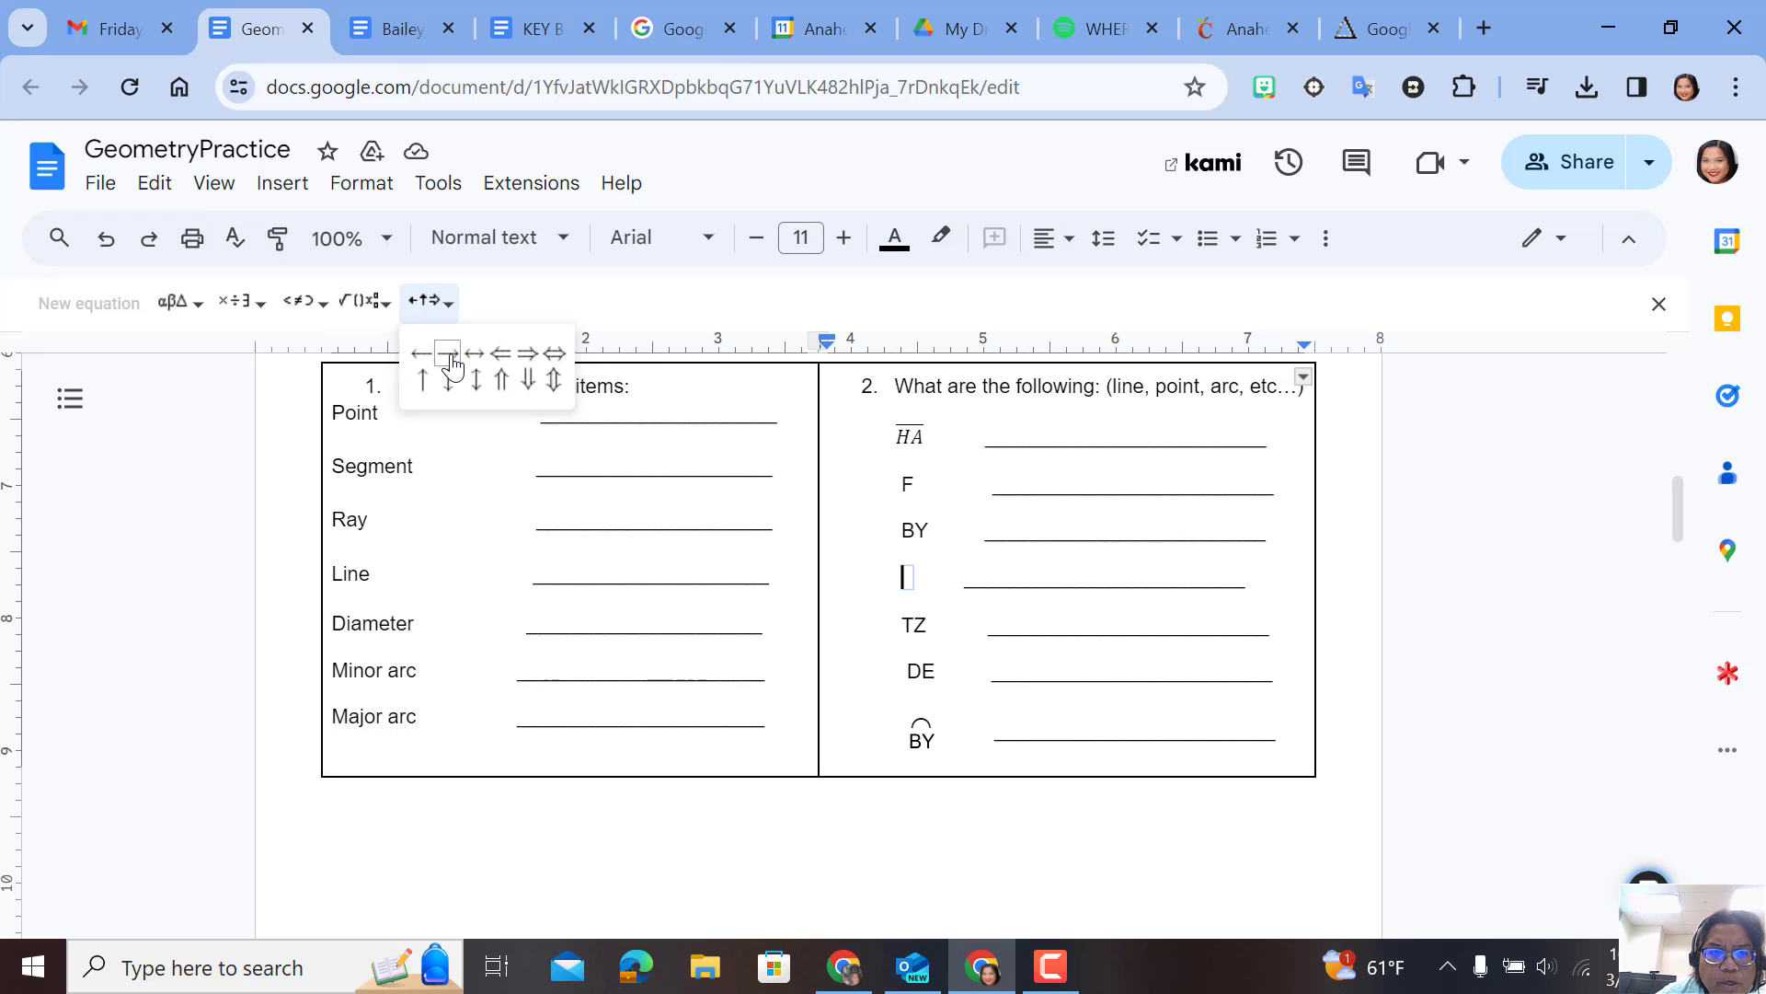
left_click(449, 354)
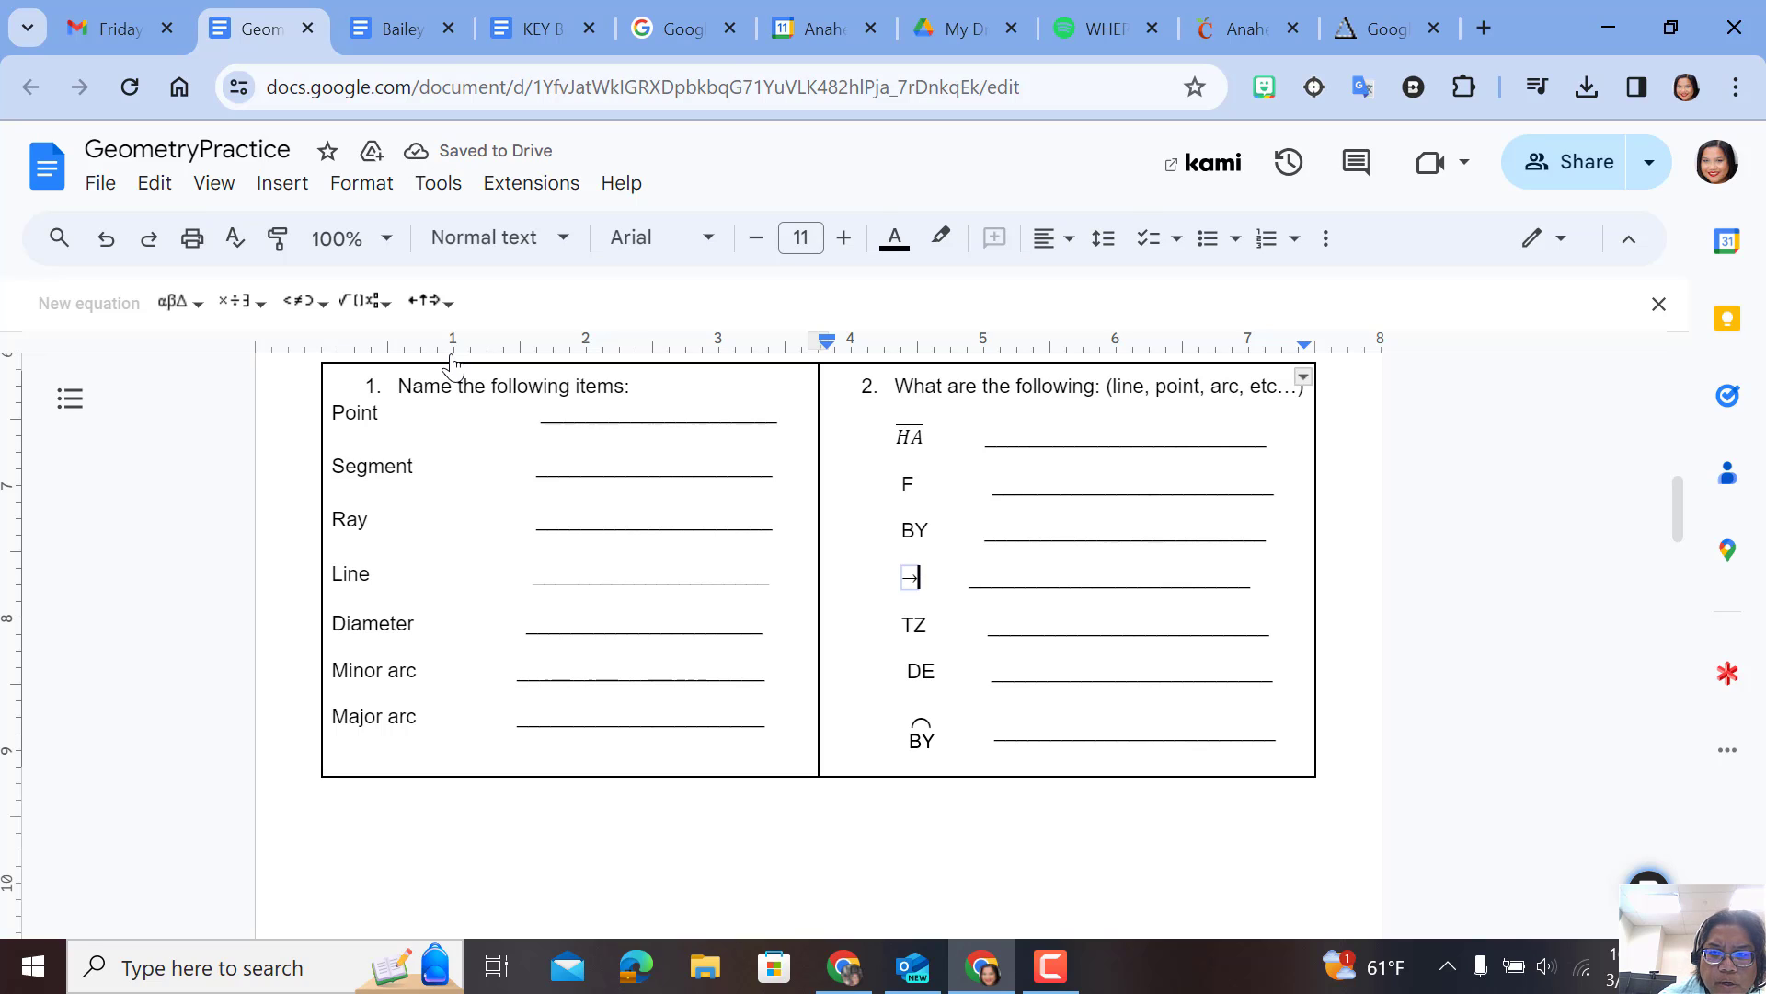
key("Right")
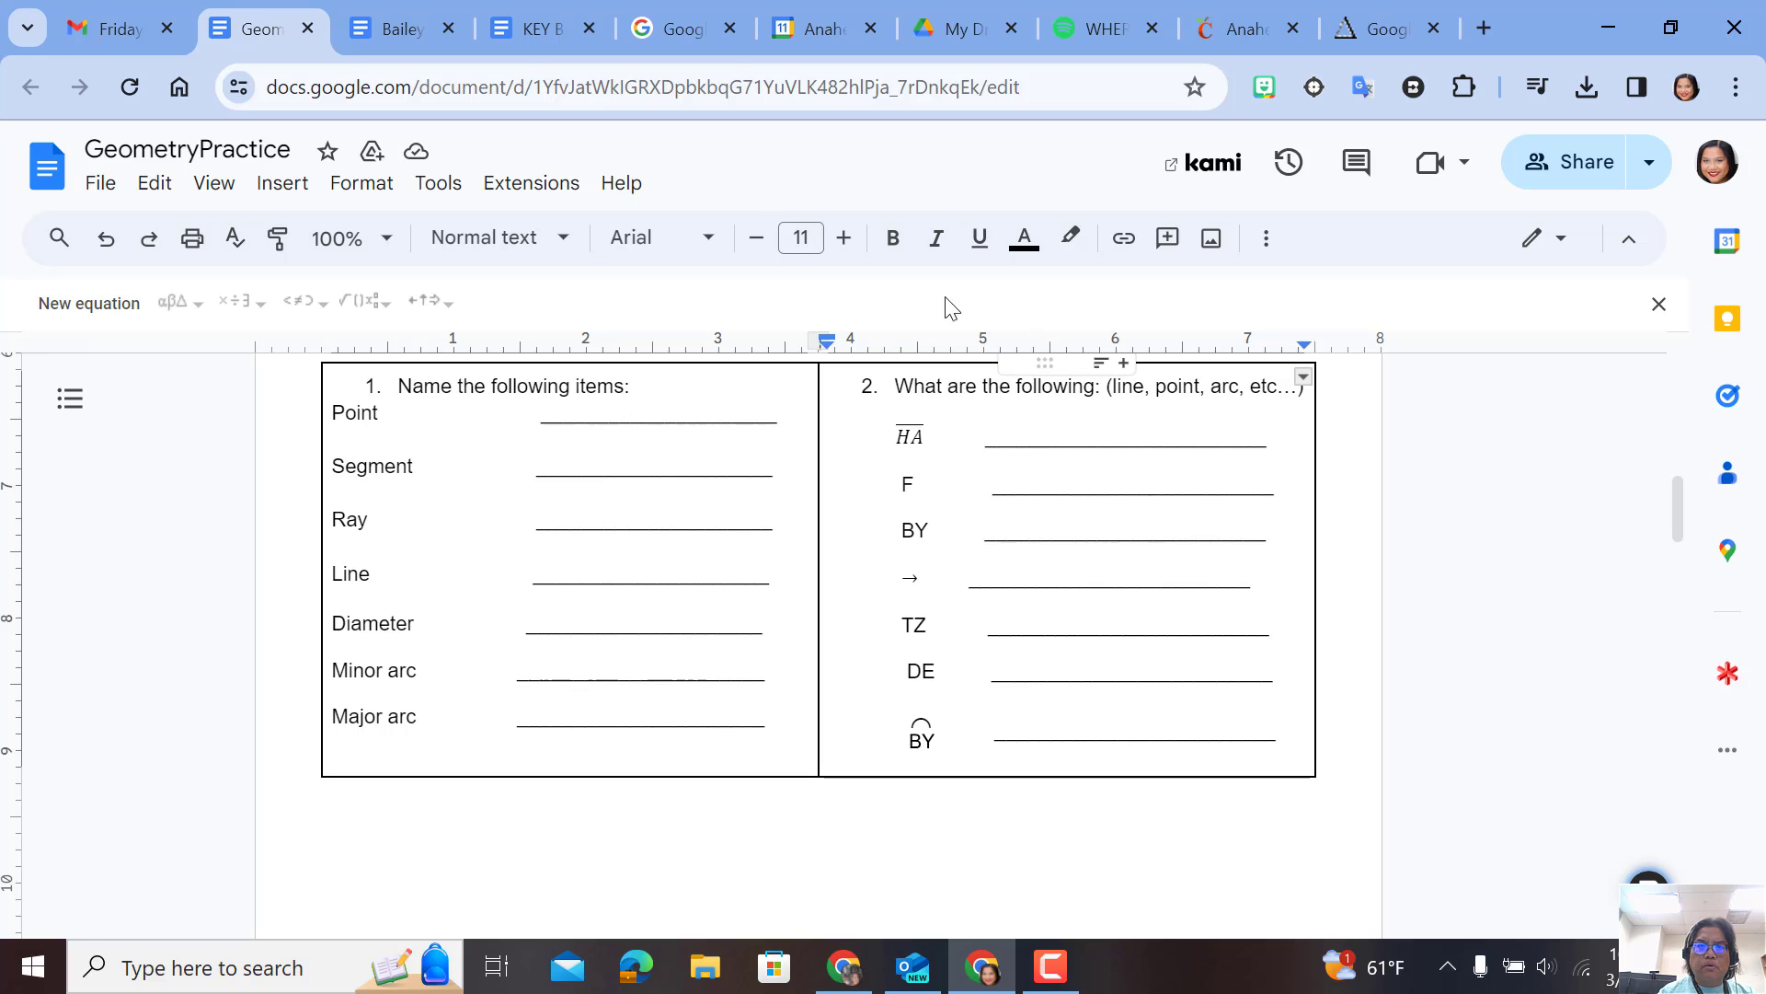
- Start a new drawing in the document and add a small text box reading GZ near its upper-left corner
left_click(298, 193)
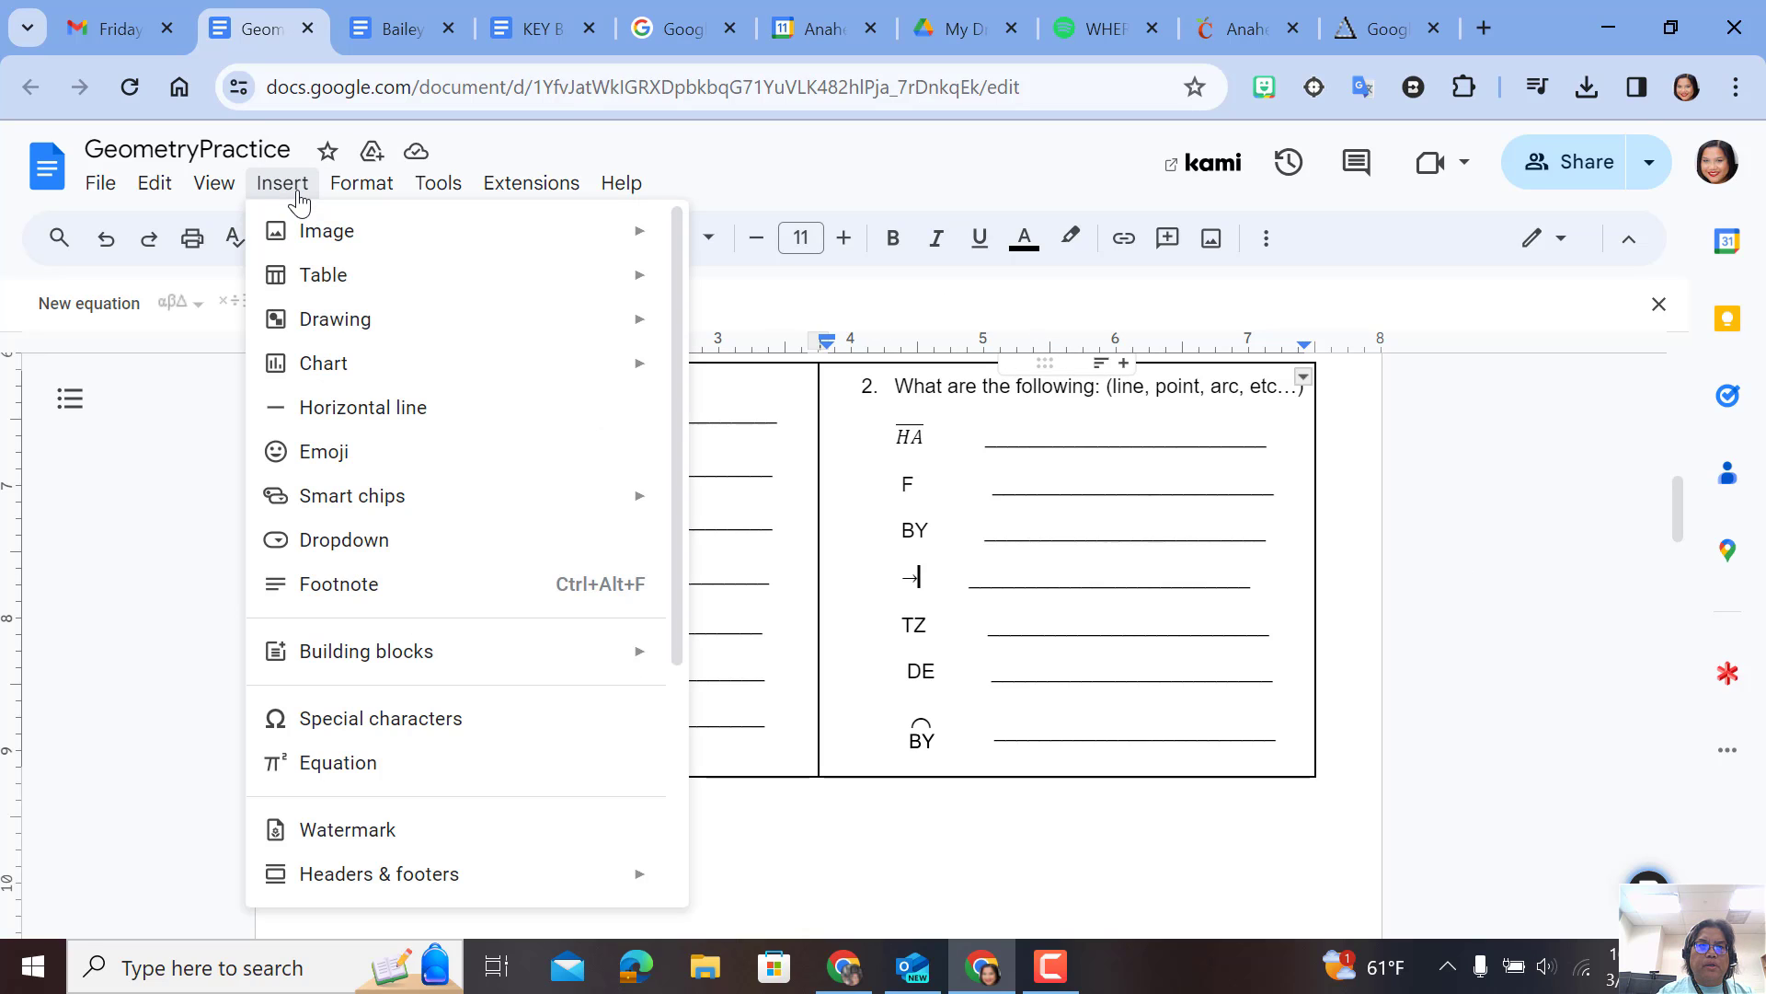
mouse_move(422, 335)
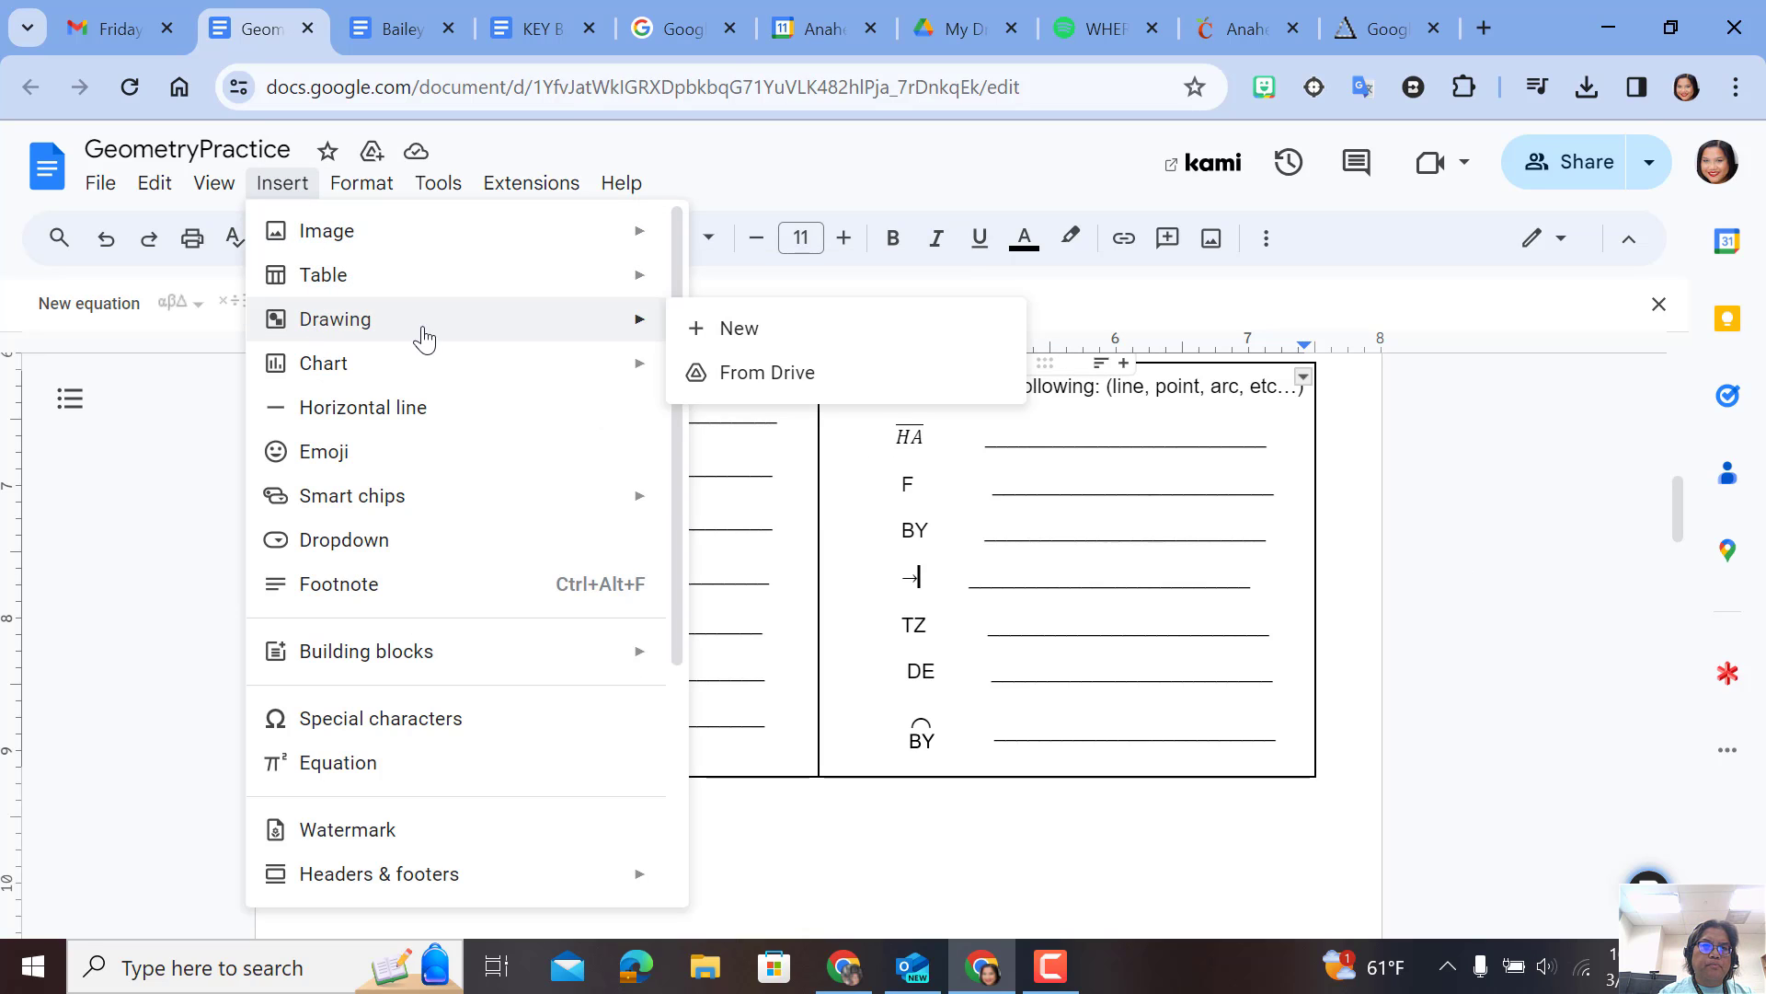
left_click(729, 333)
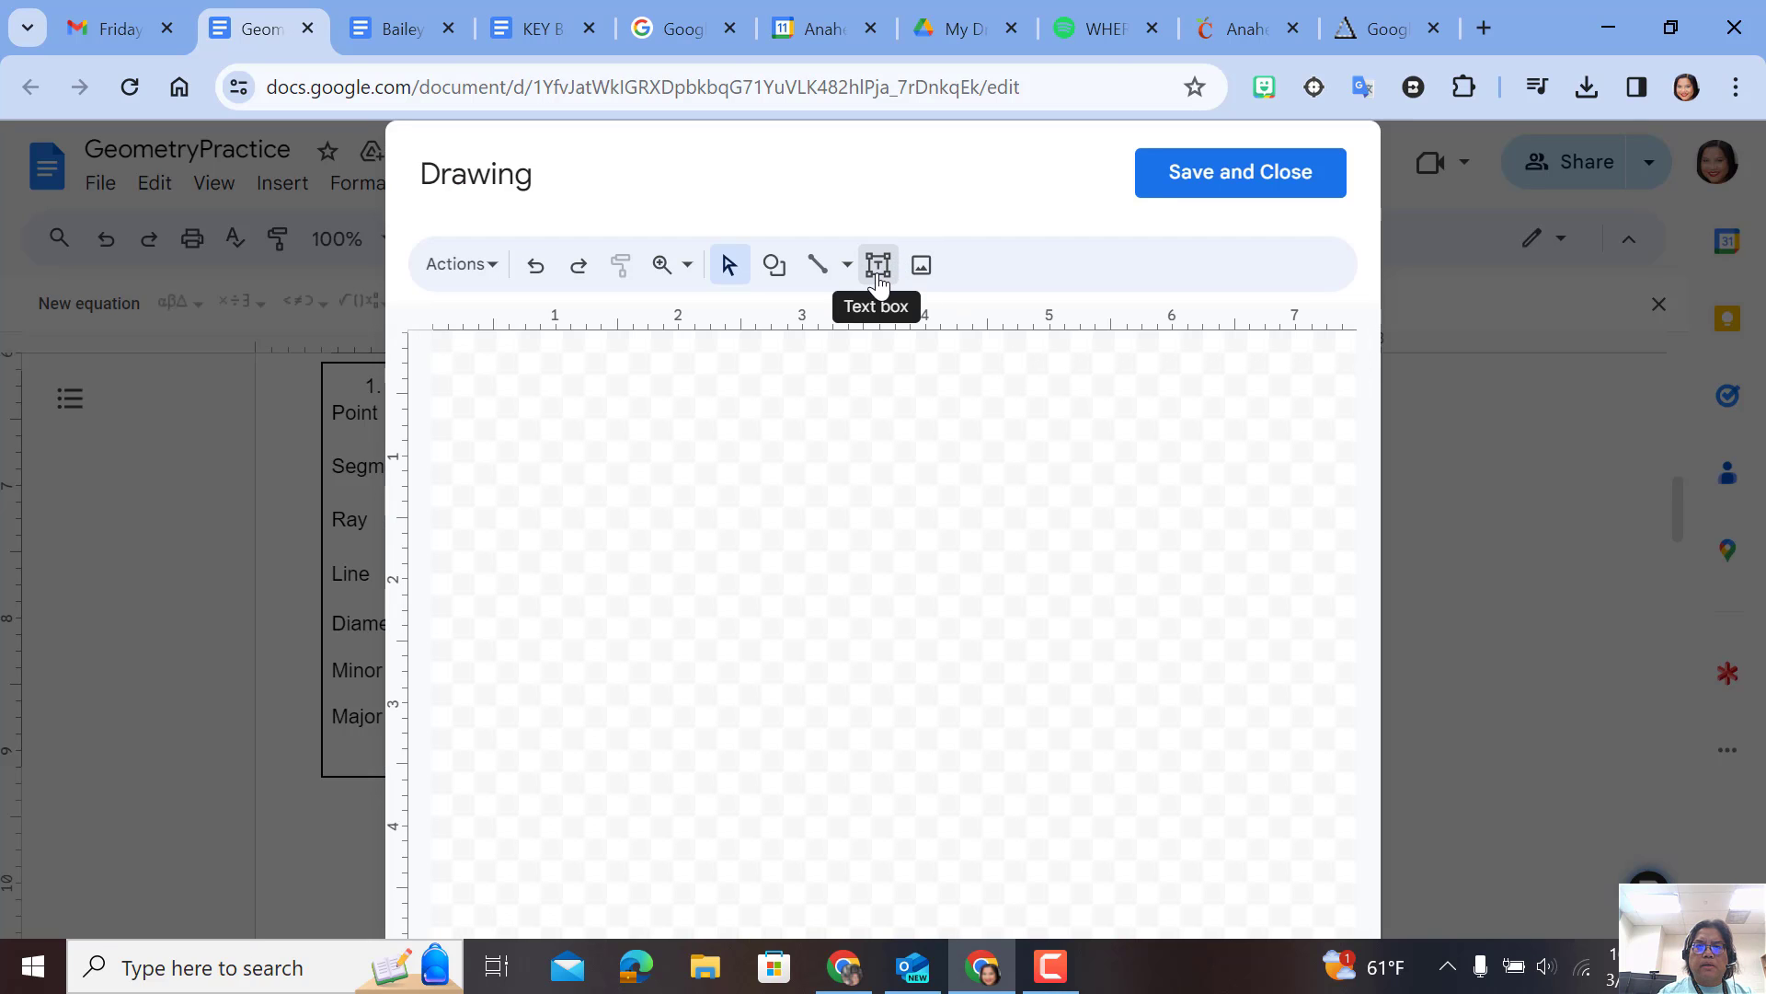
left_click(879, 276)
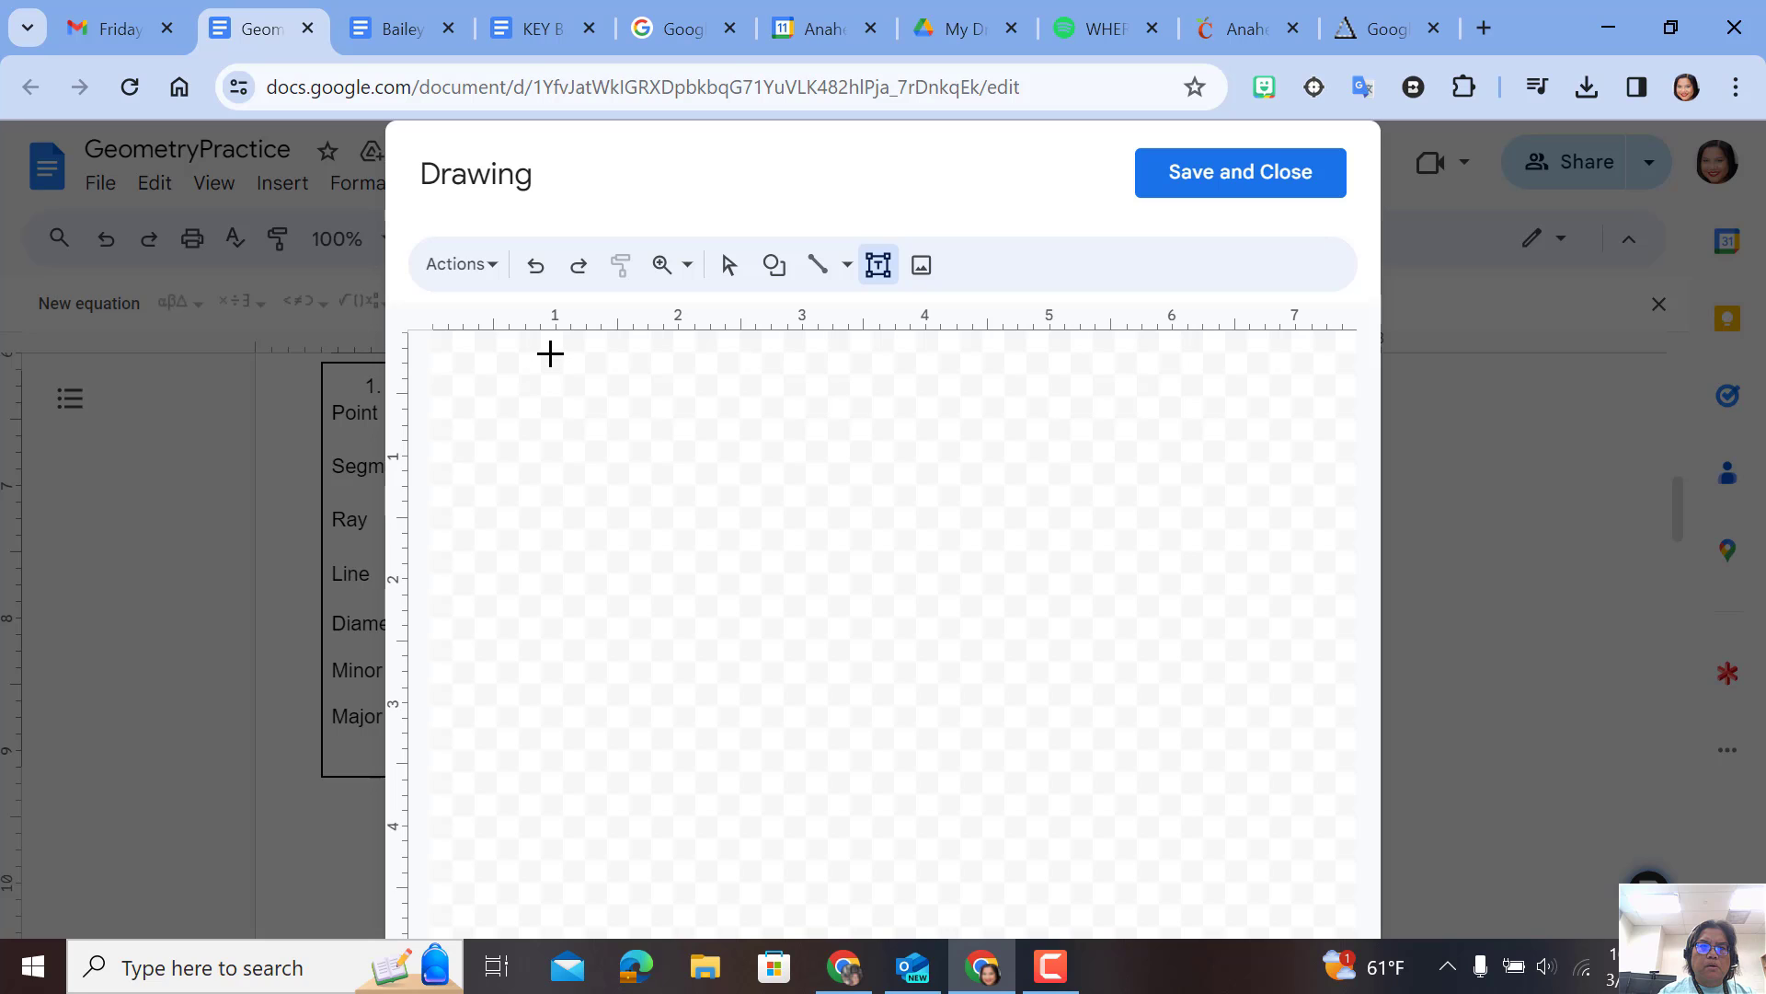
left_click_drag(564, 360, 584, 387)
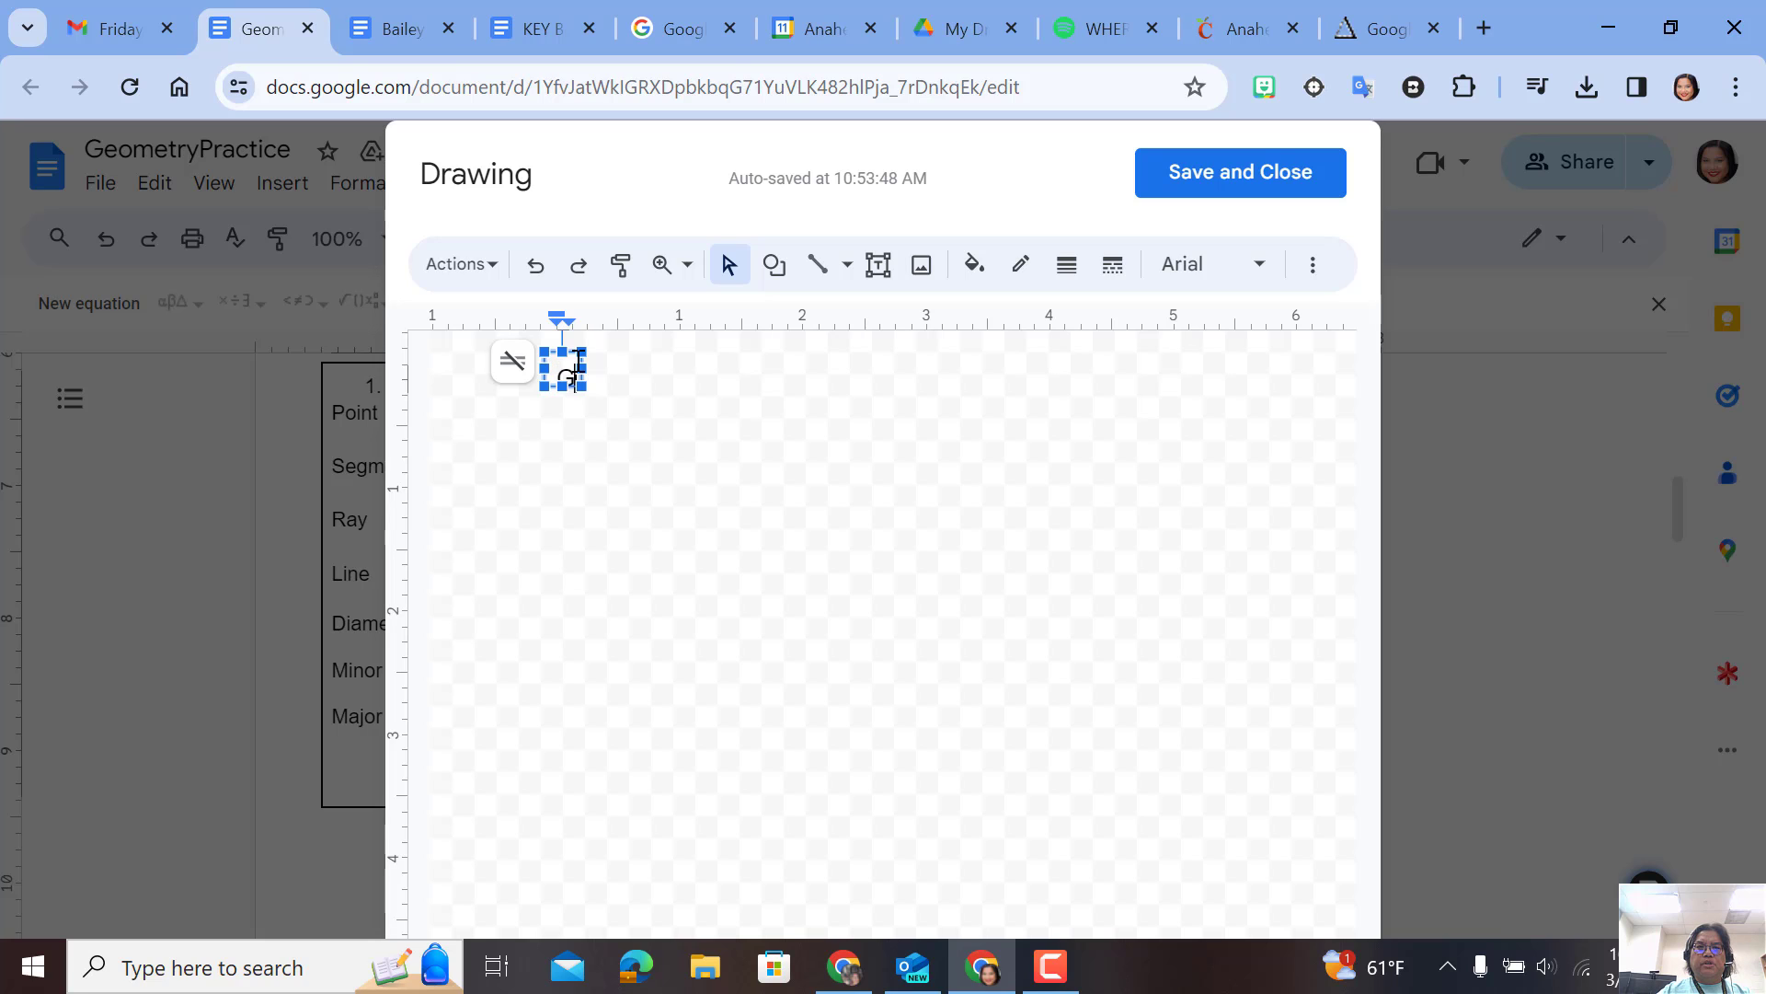
type("Z")
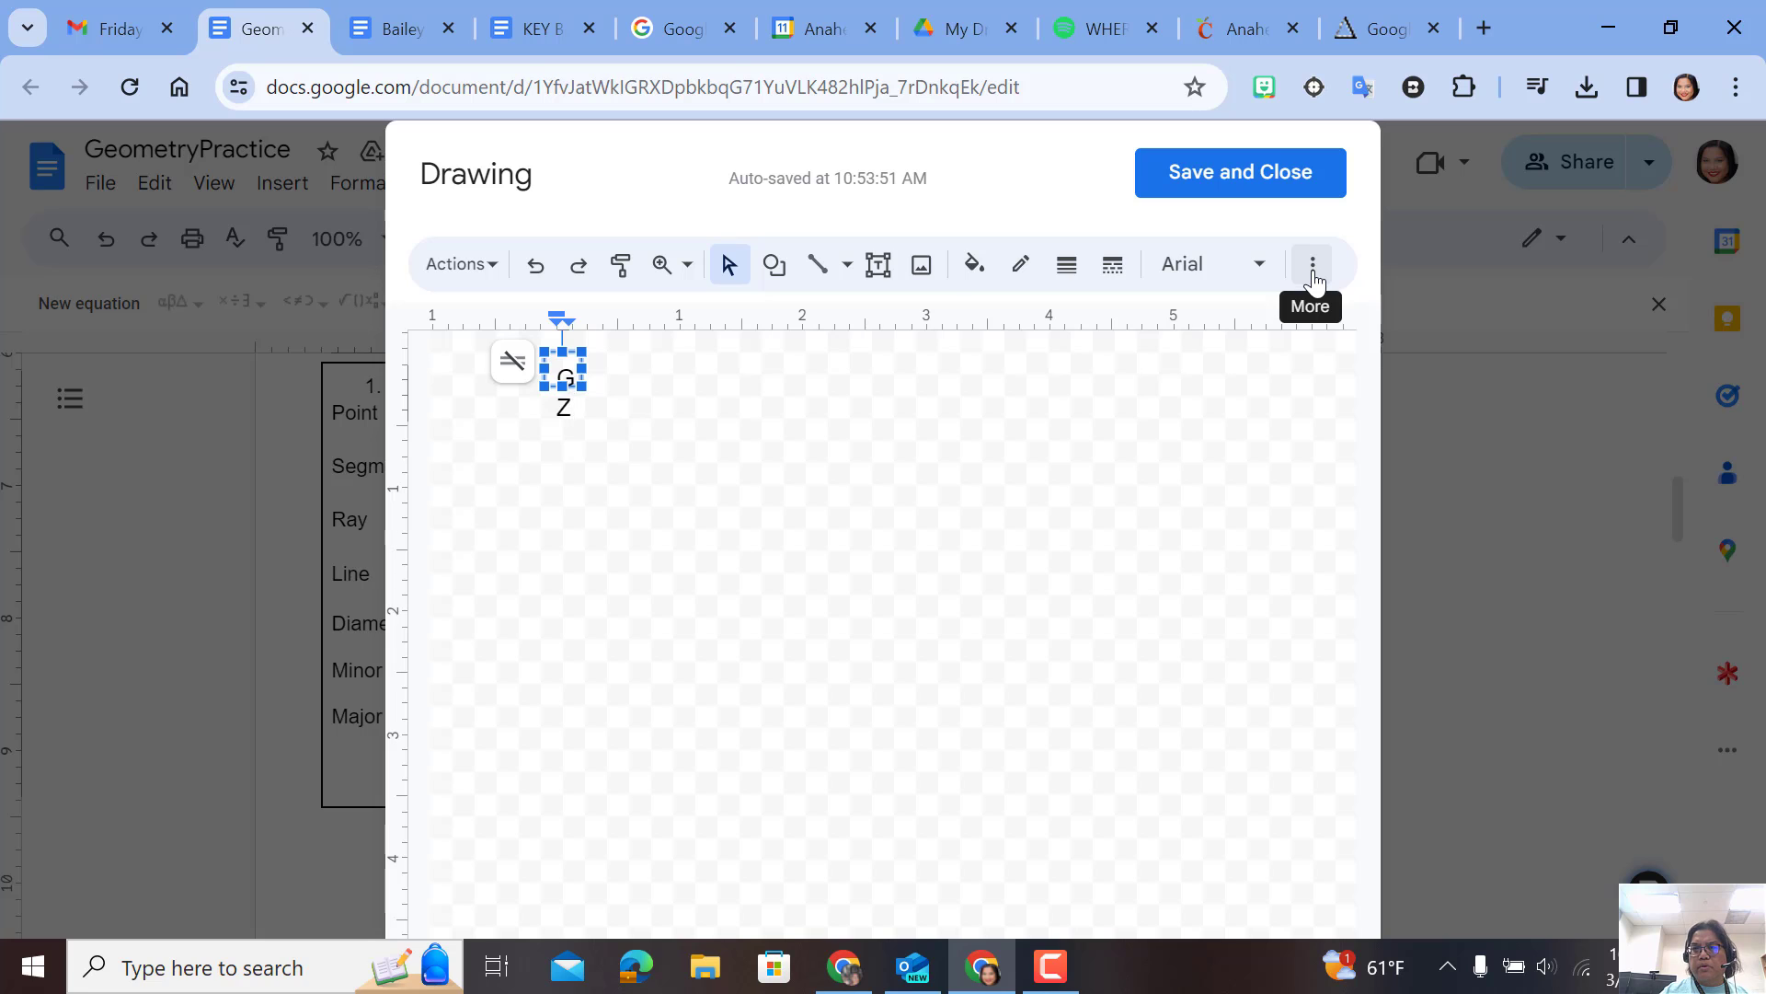
- Try to reduce the GZ text's font size to 10 in the drawing
left_click(1313, 276)
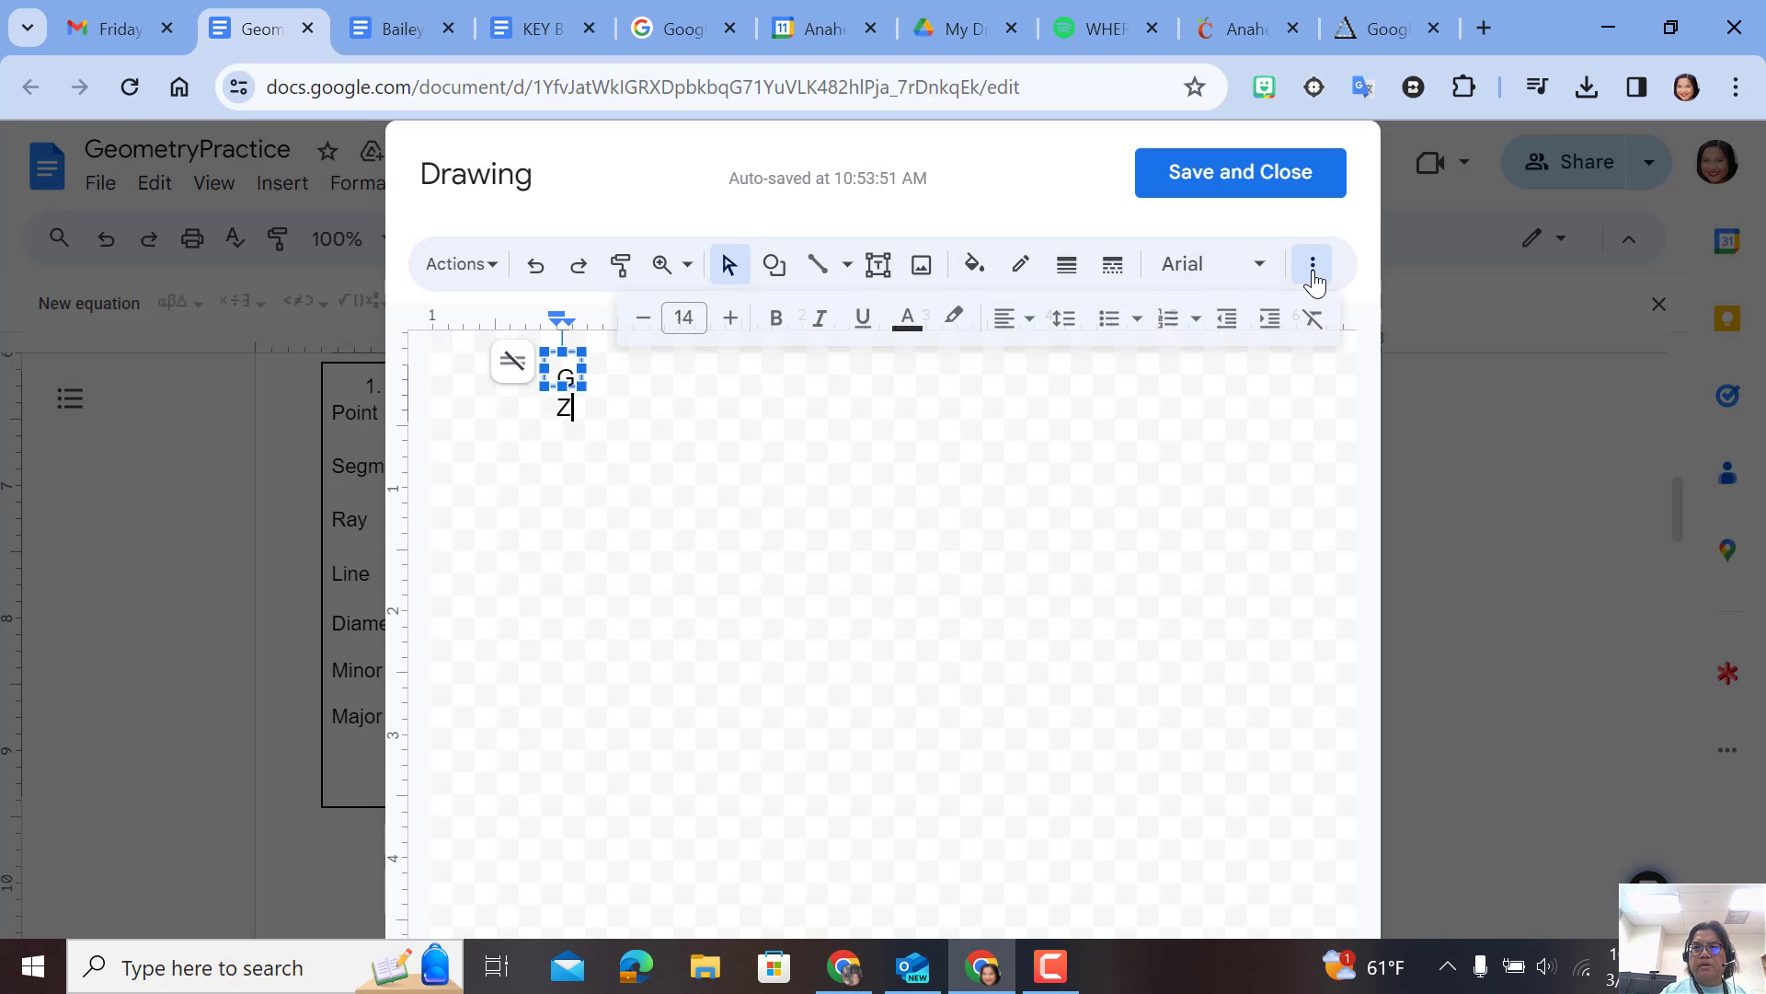
left_click(641, 319)
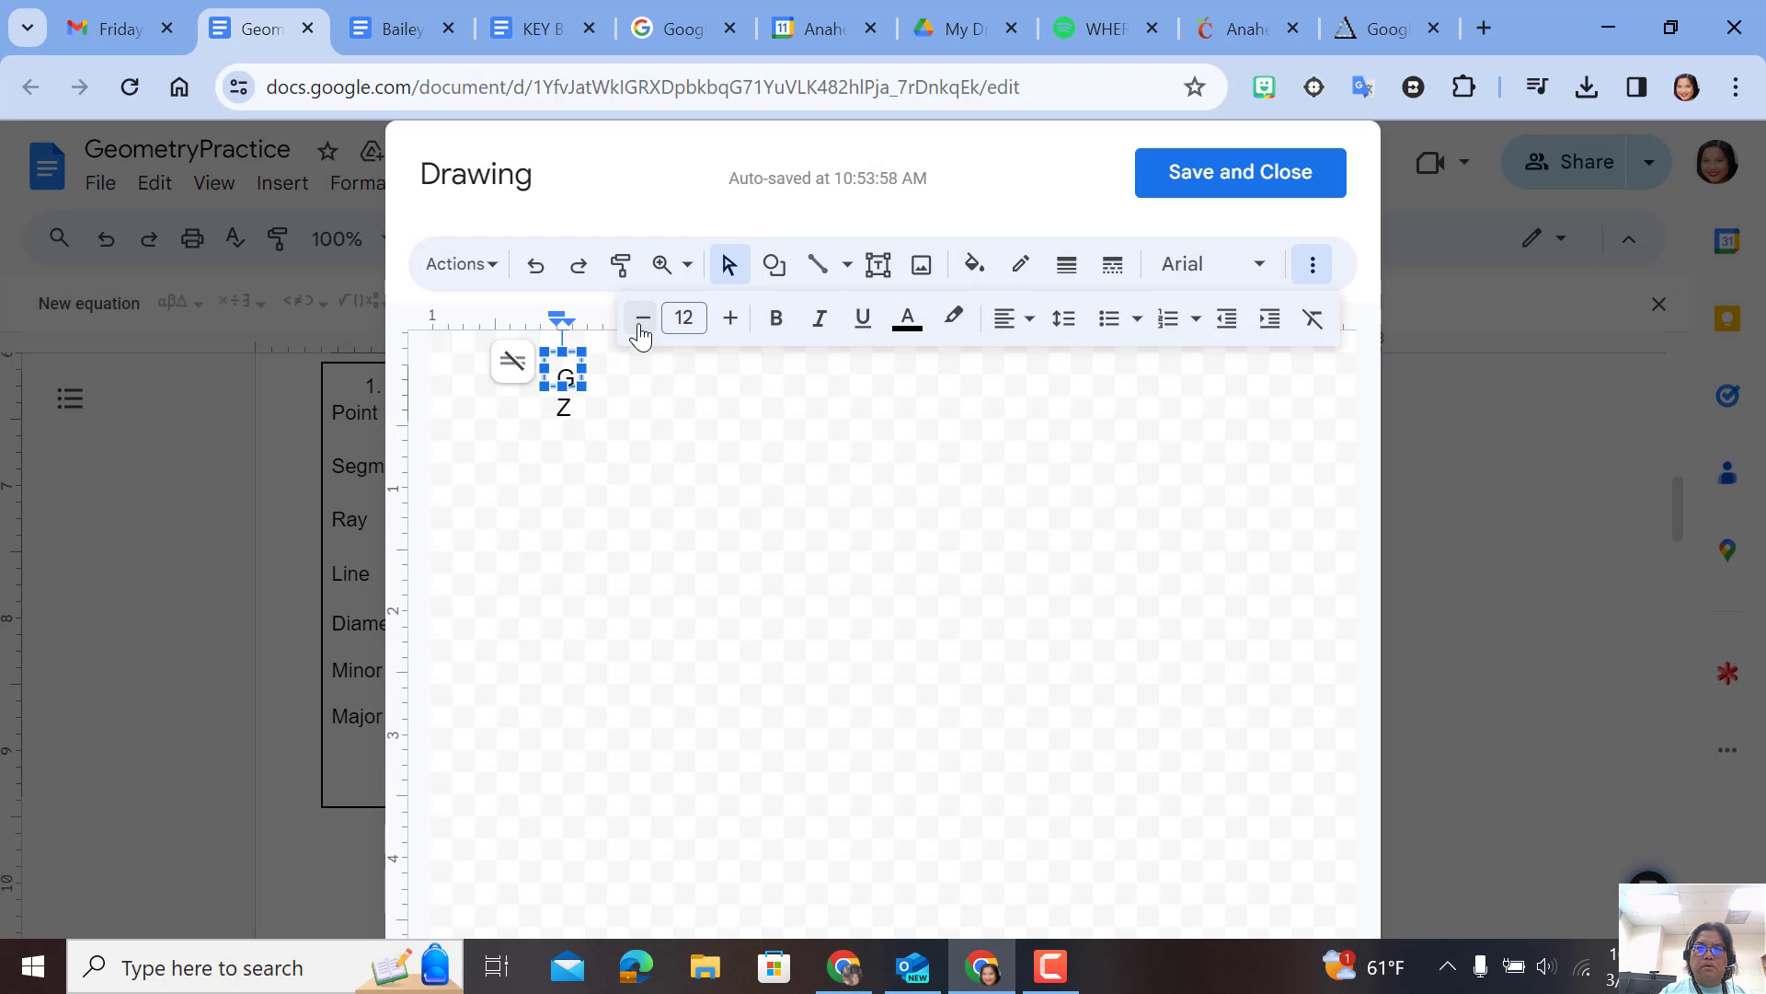
left_click(641, 319)
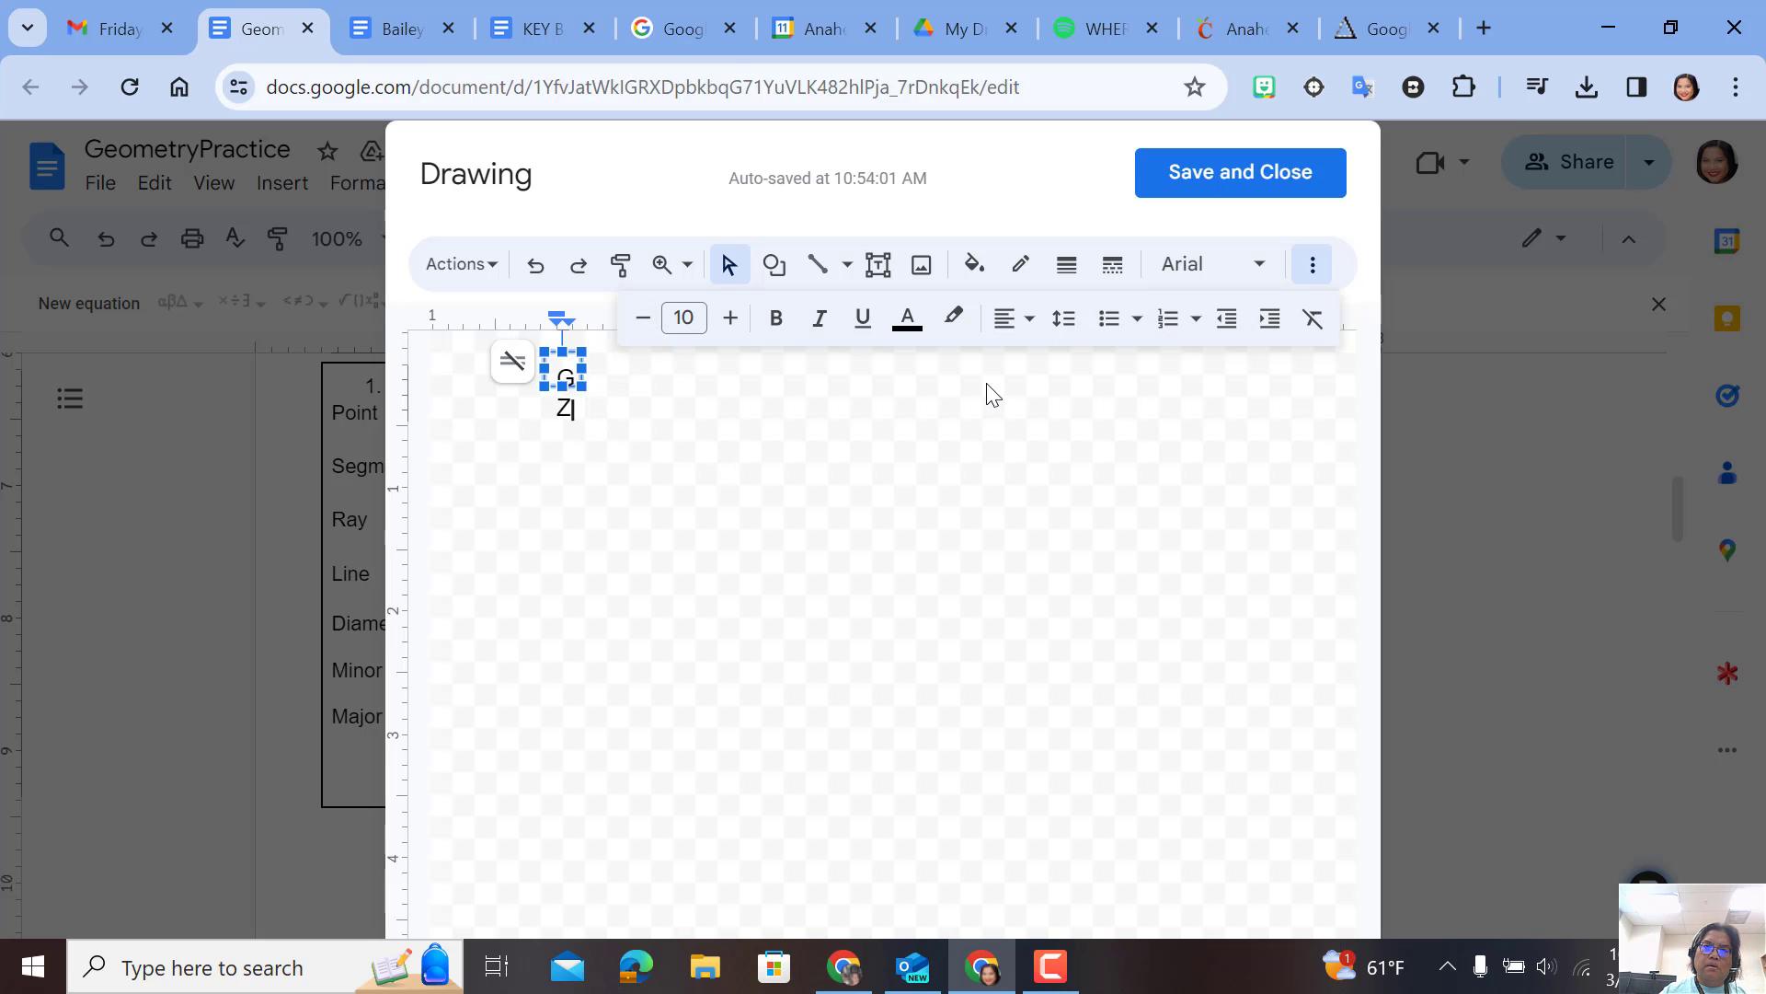
left_click(638, 388)
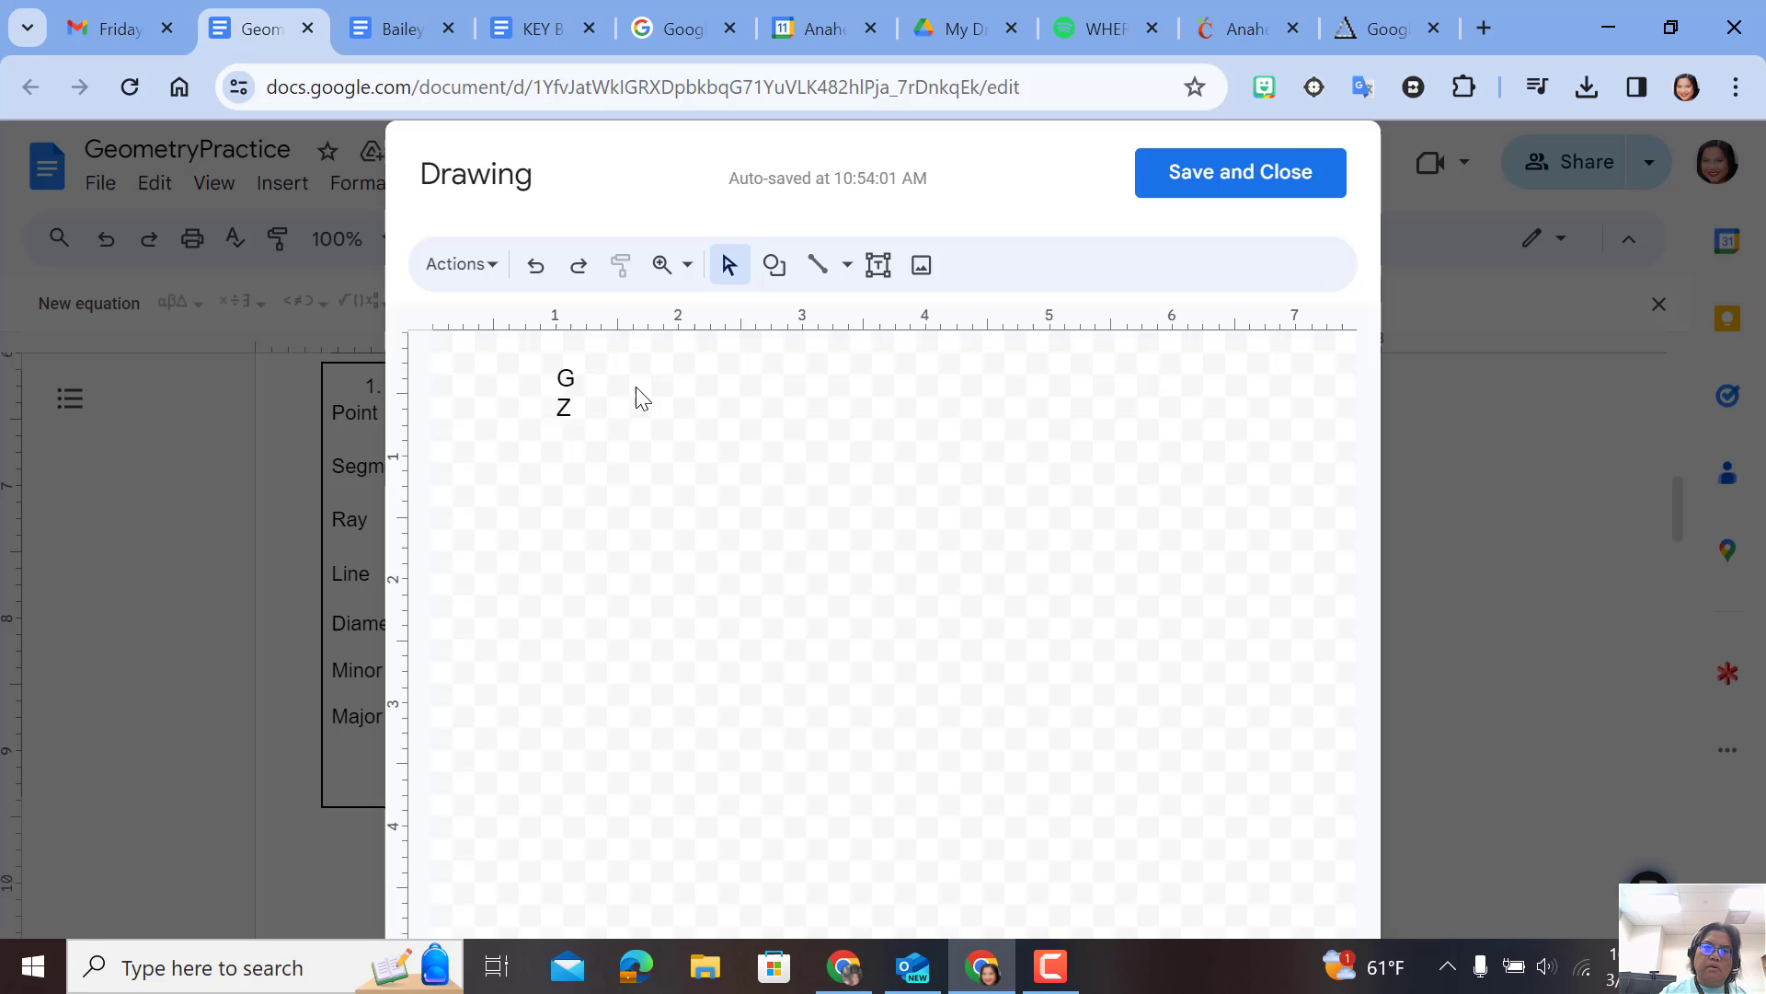
- Reduce the font size of all the text in the GZ text box
double_click(570, 405)
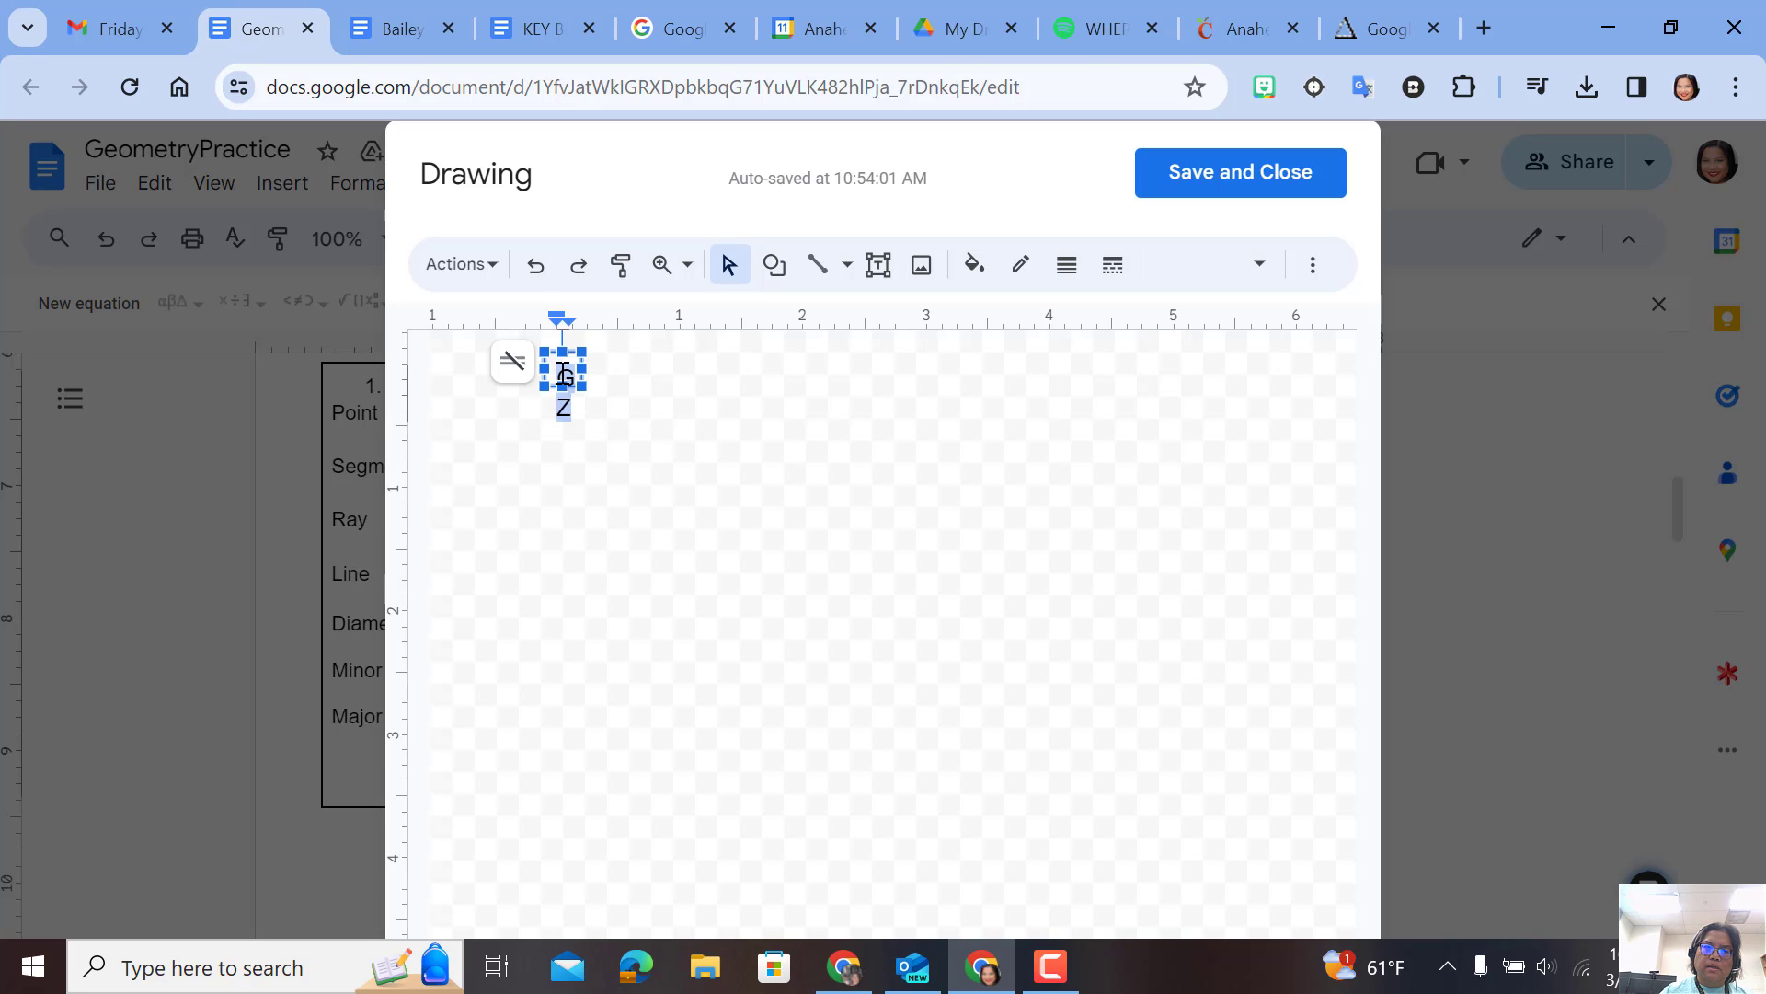
left_click(1313, 265)
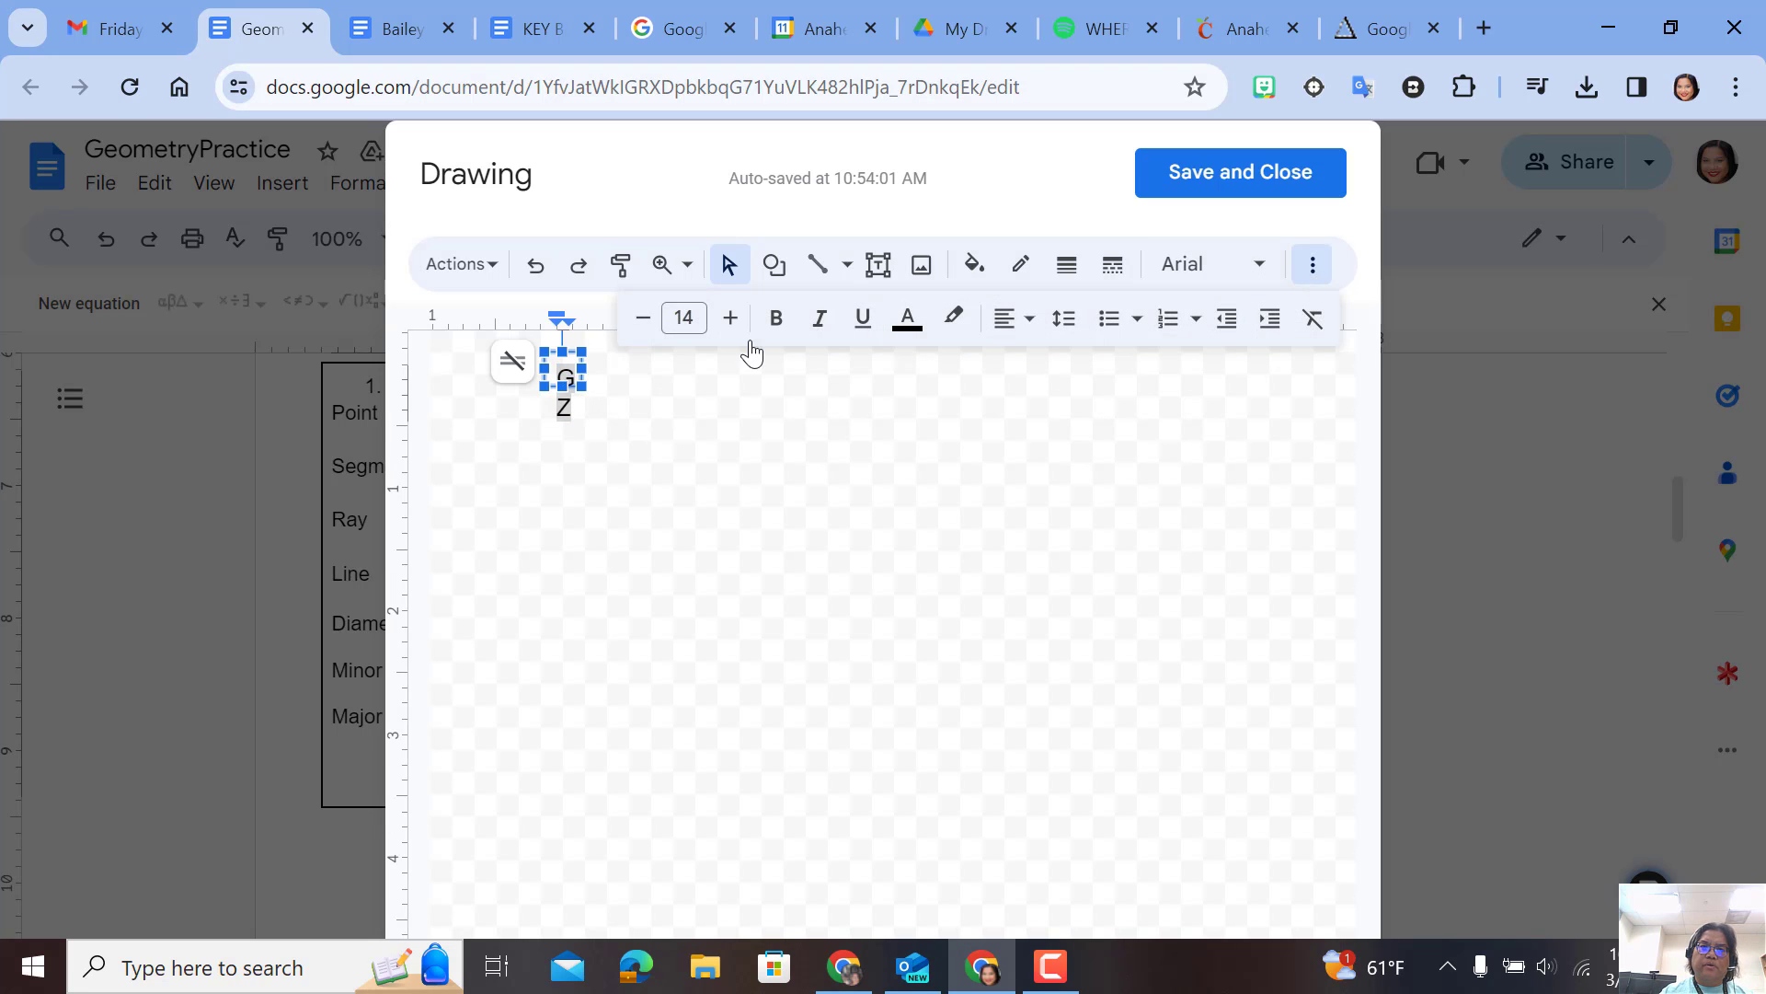
left_click(643, 320)
left_click(643, 320)
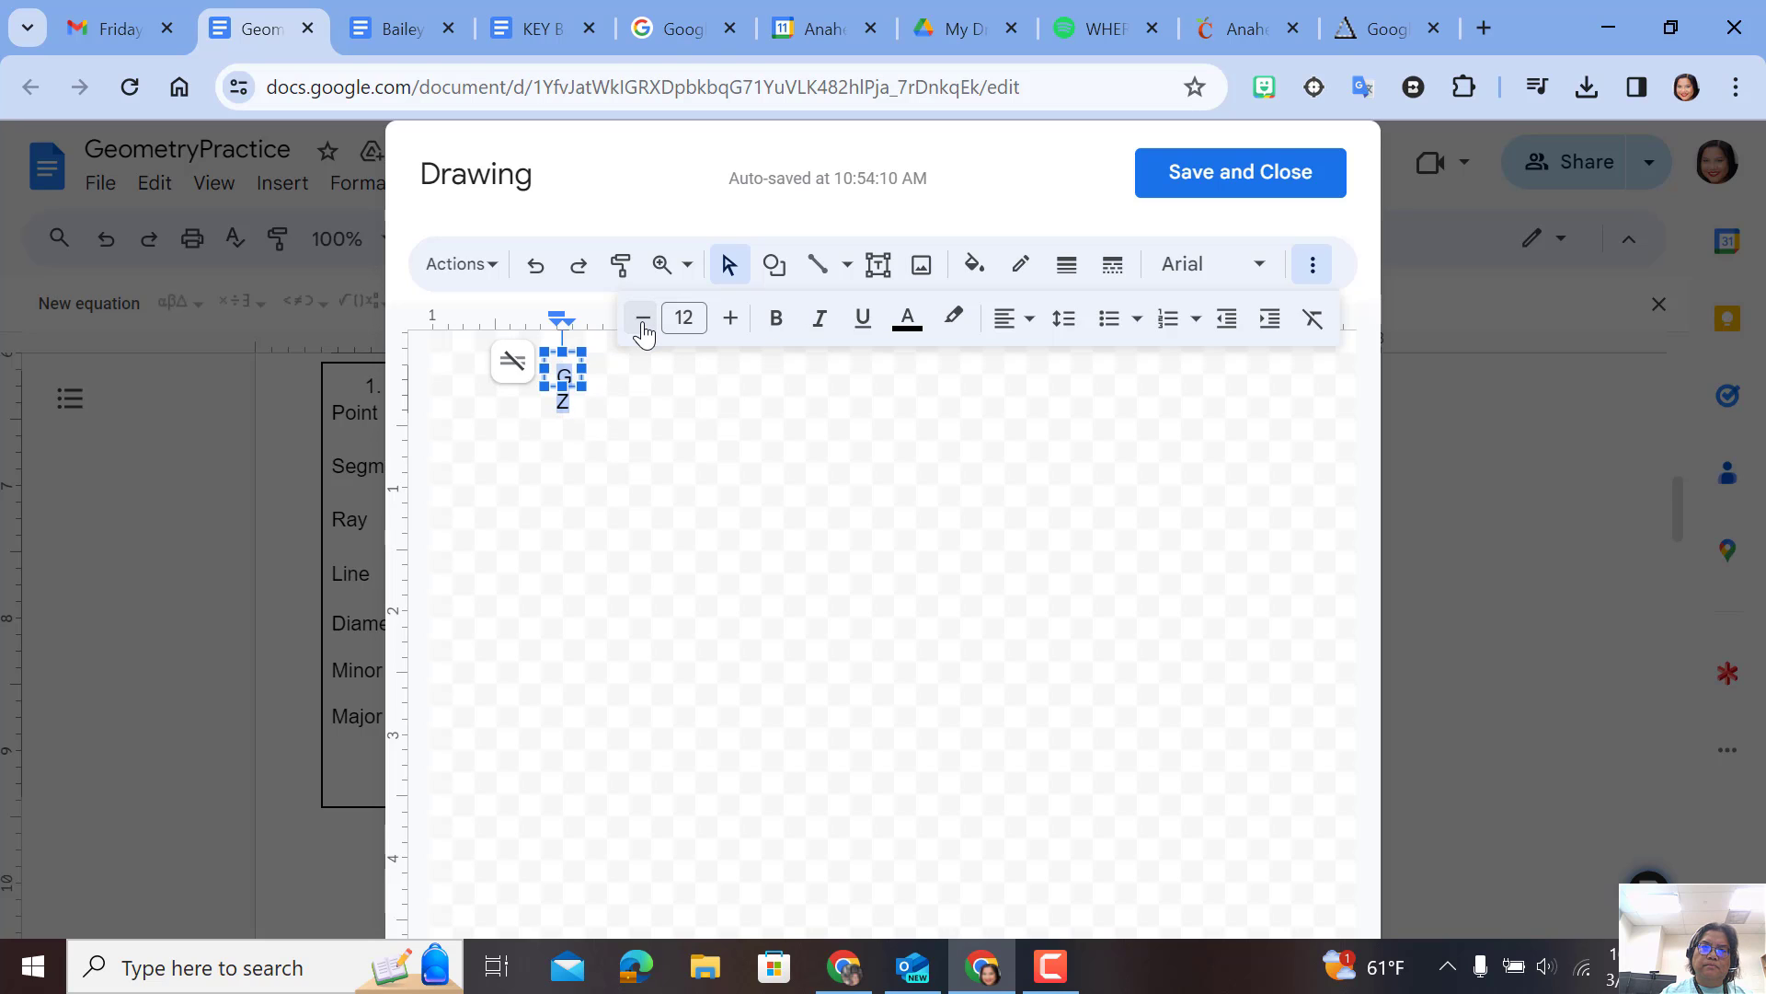
left_click(643, 320)
left_click(644, 320)
left_click(582, 370)
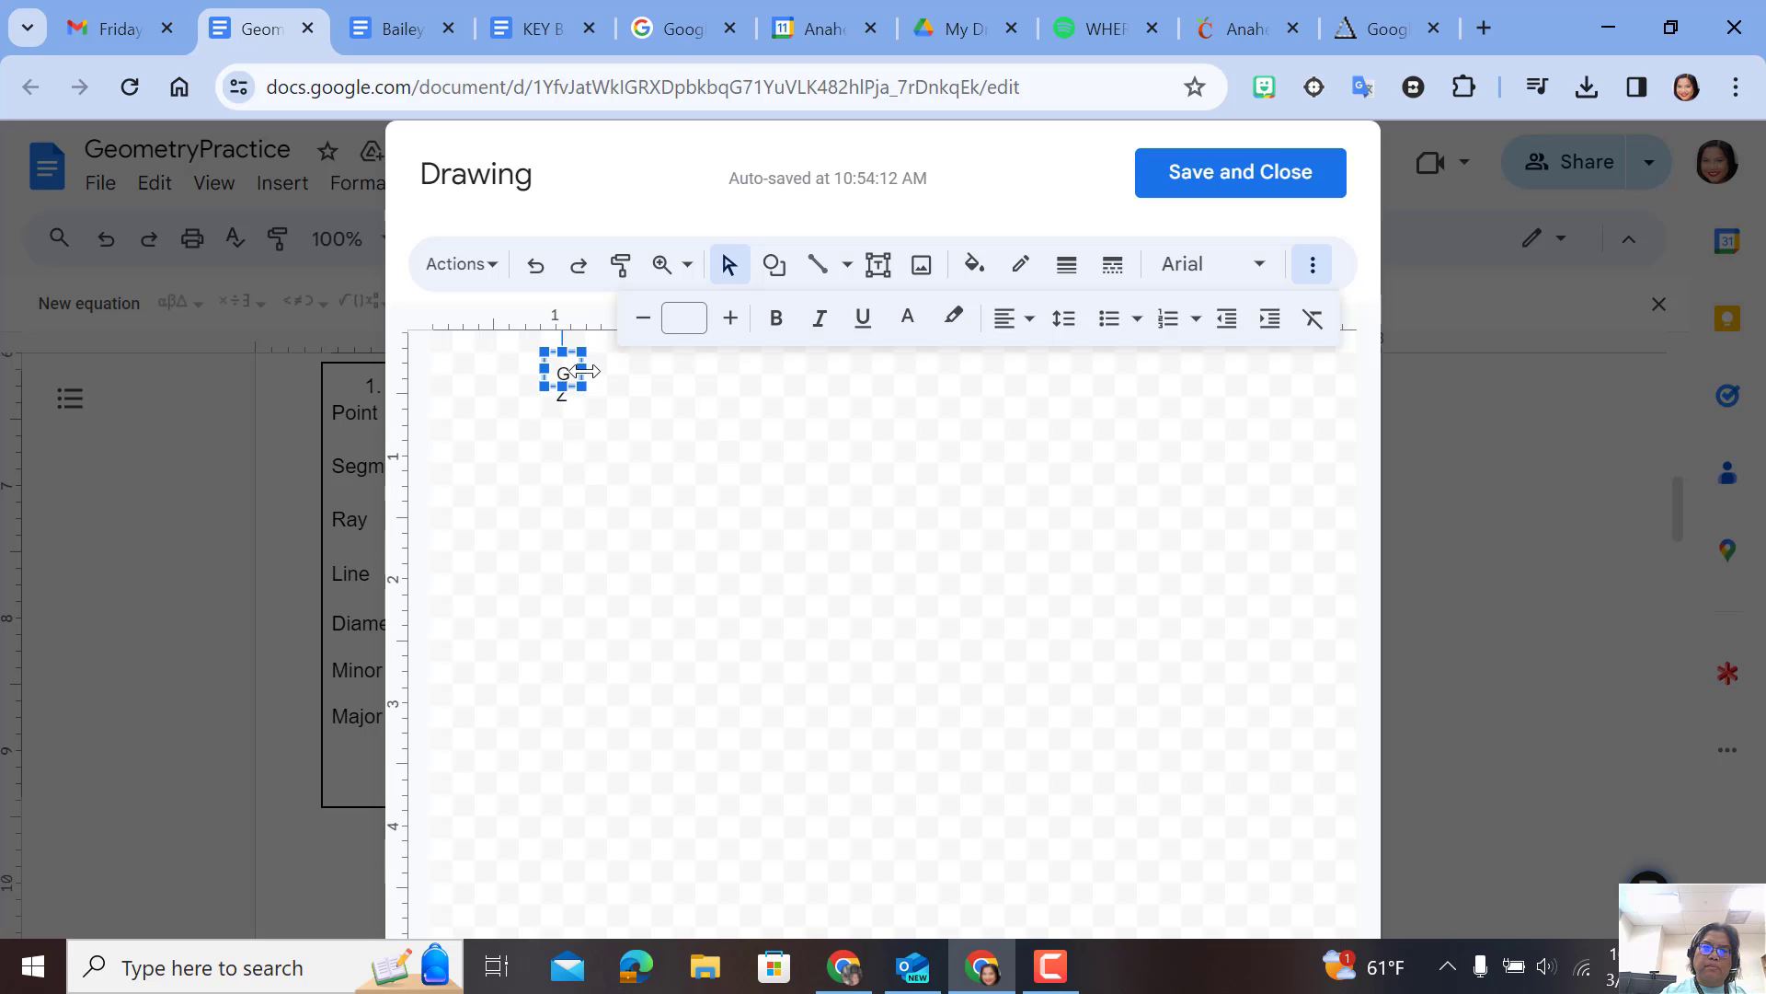
- Widen the text box until GZ fits on one line, and save the drawing into the document
mouse_move(593, 370)
left_mouse_down()
mouse_move(616, 370)
mouse_move(591, 371)
left_mouse_up()
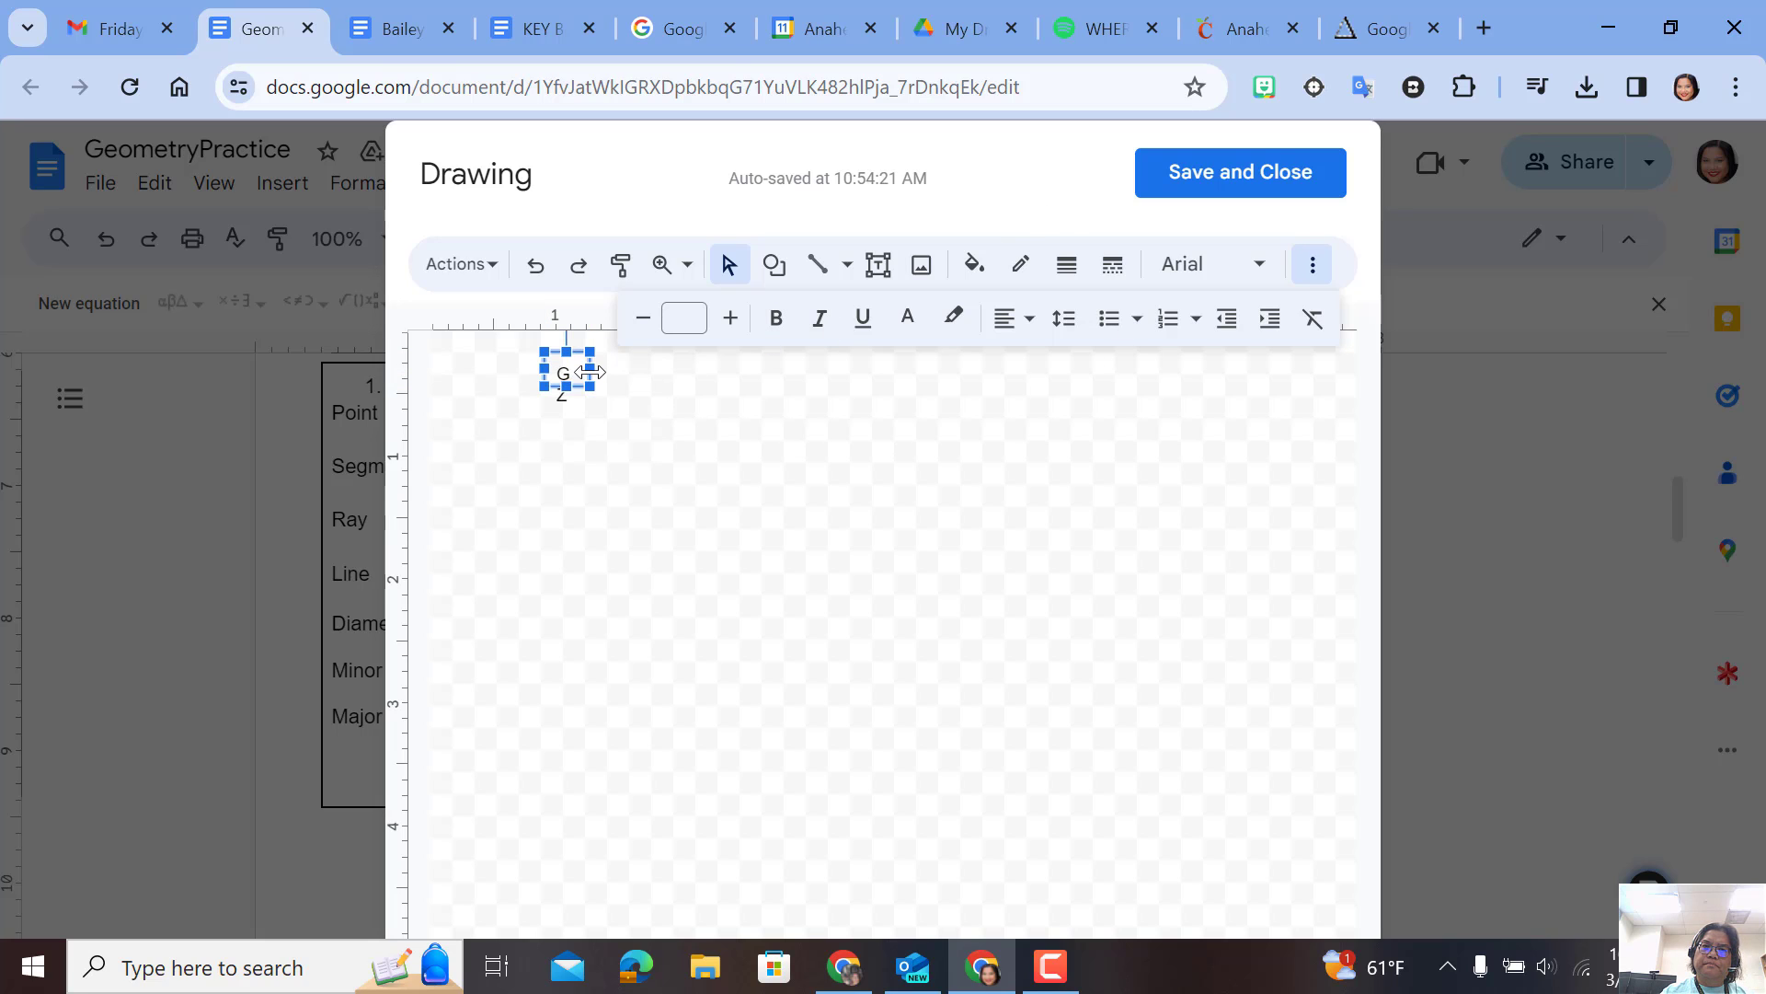
left_click_drag(590, 371, 604, 371)
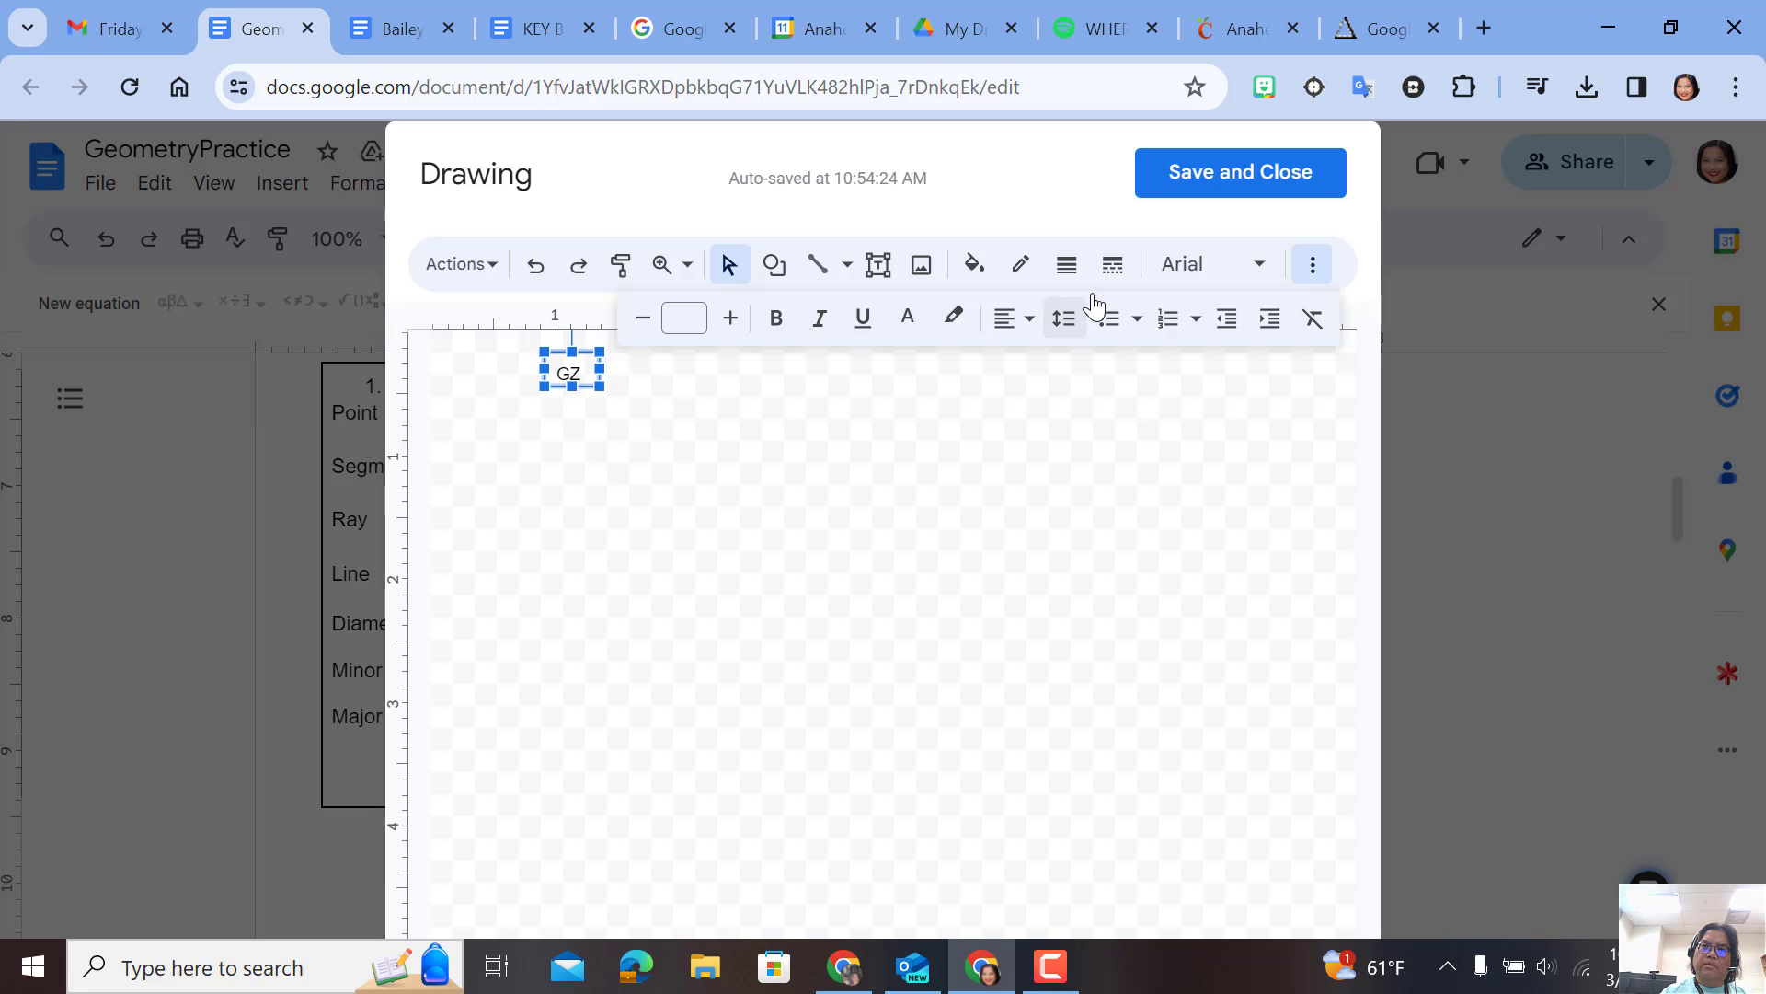
left_click(1257, 192)
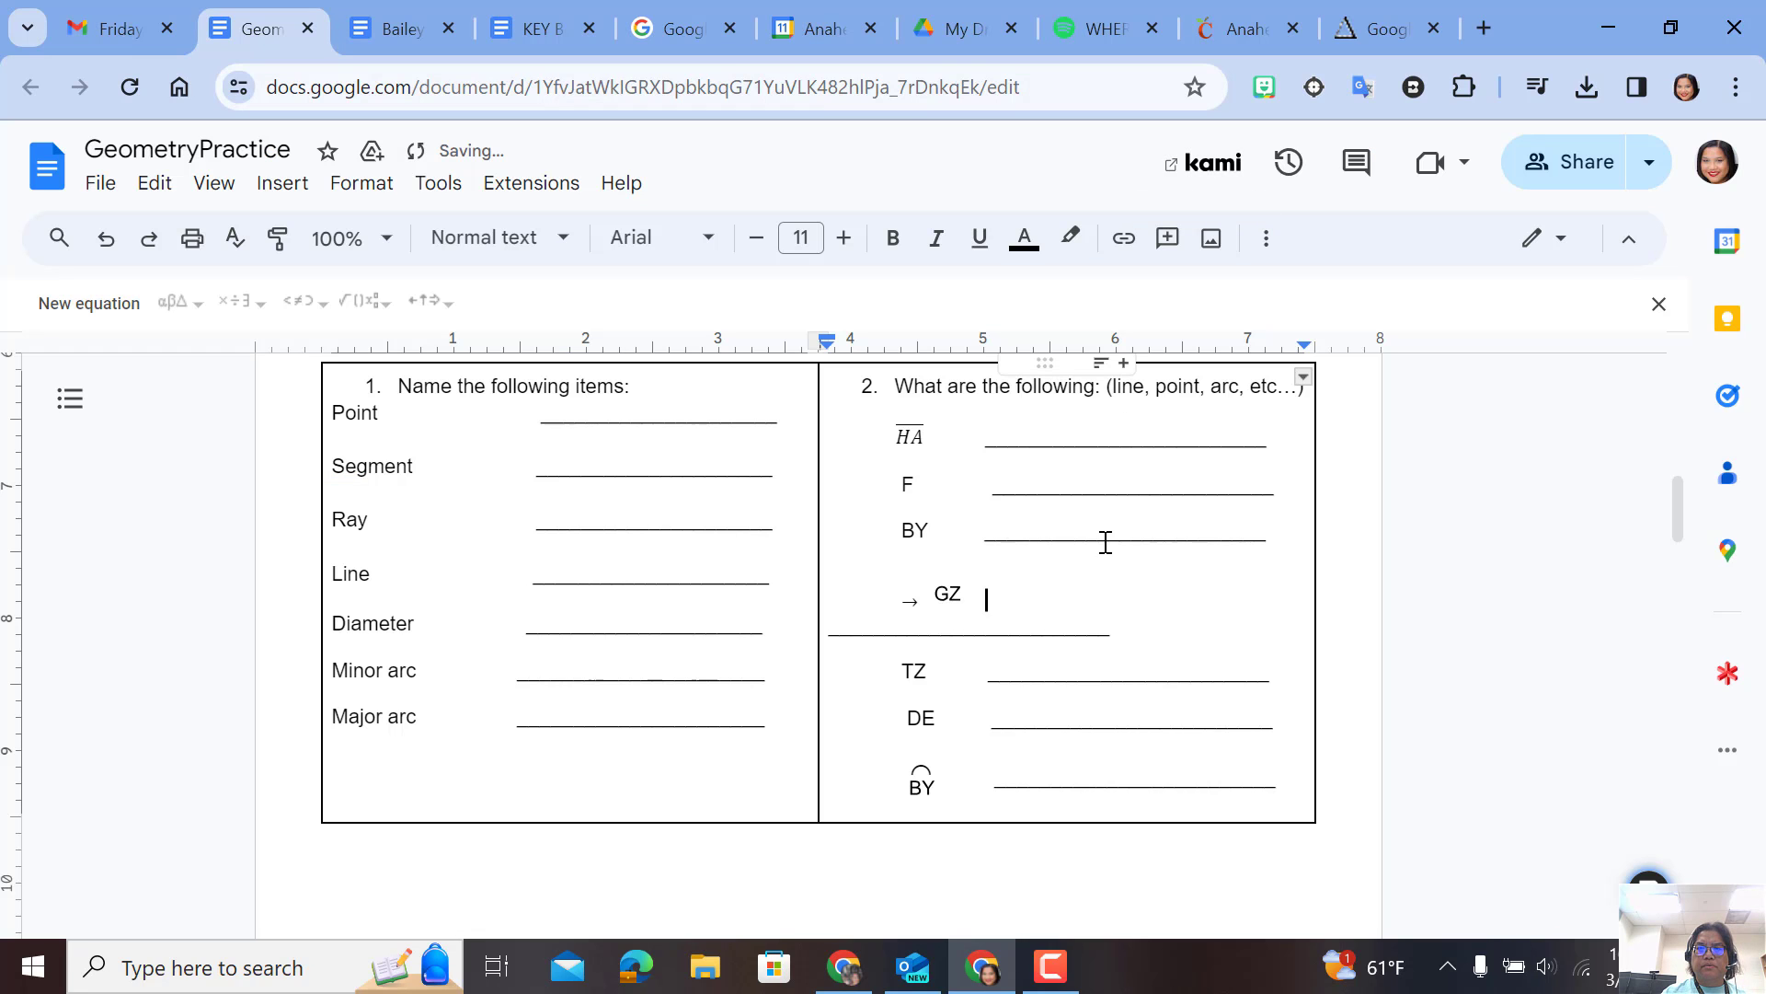
- Place the GZ drawing in front of the text and move it directly beneath the arrow symbol
left_click(943, 595)
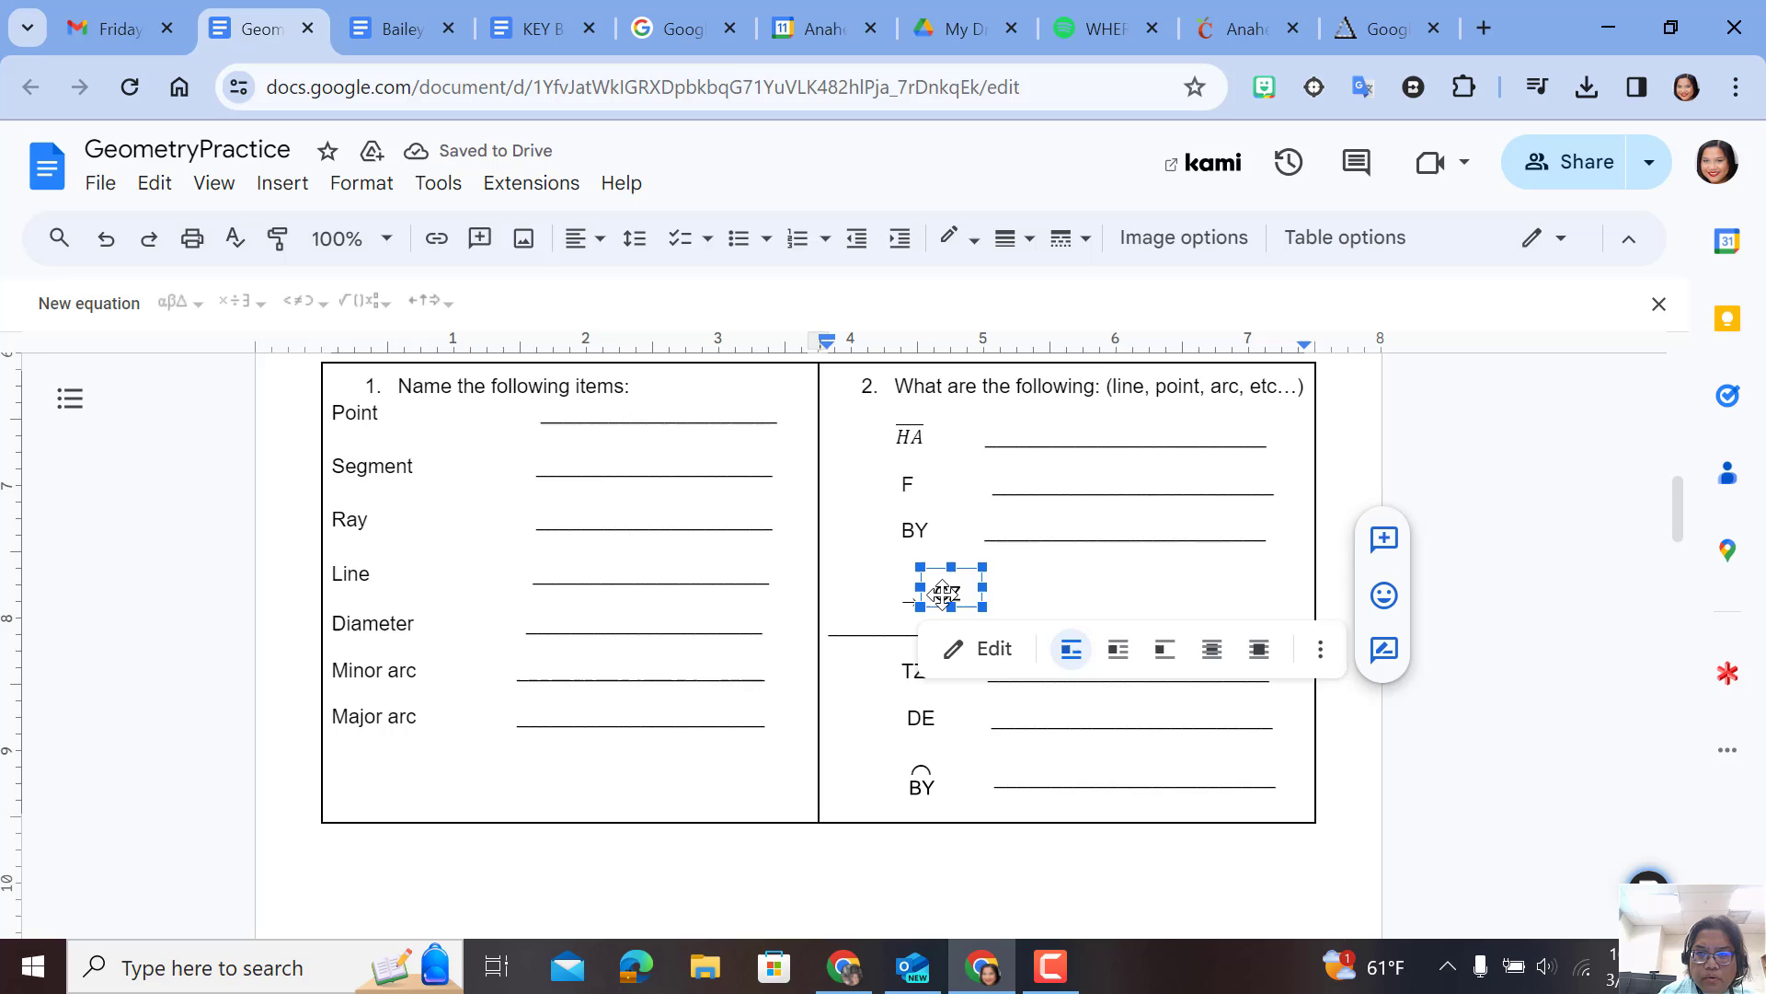
left_click(1259, 648)
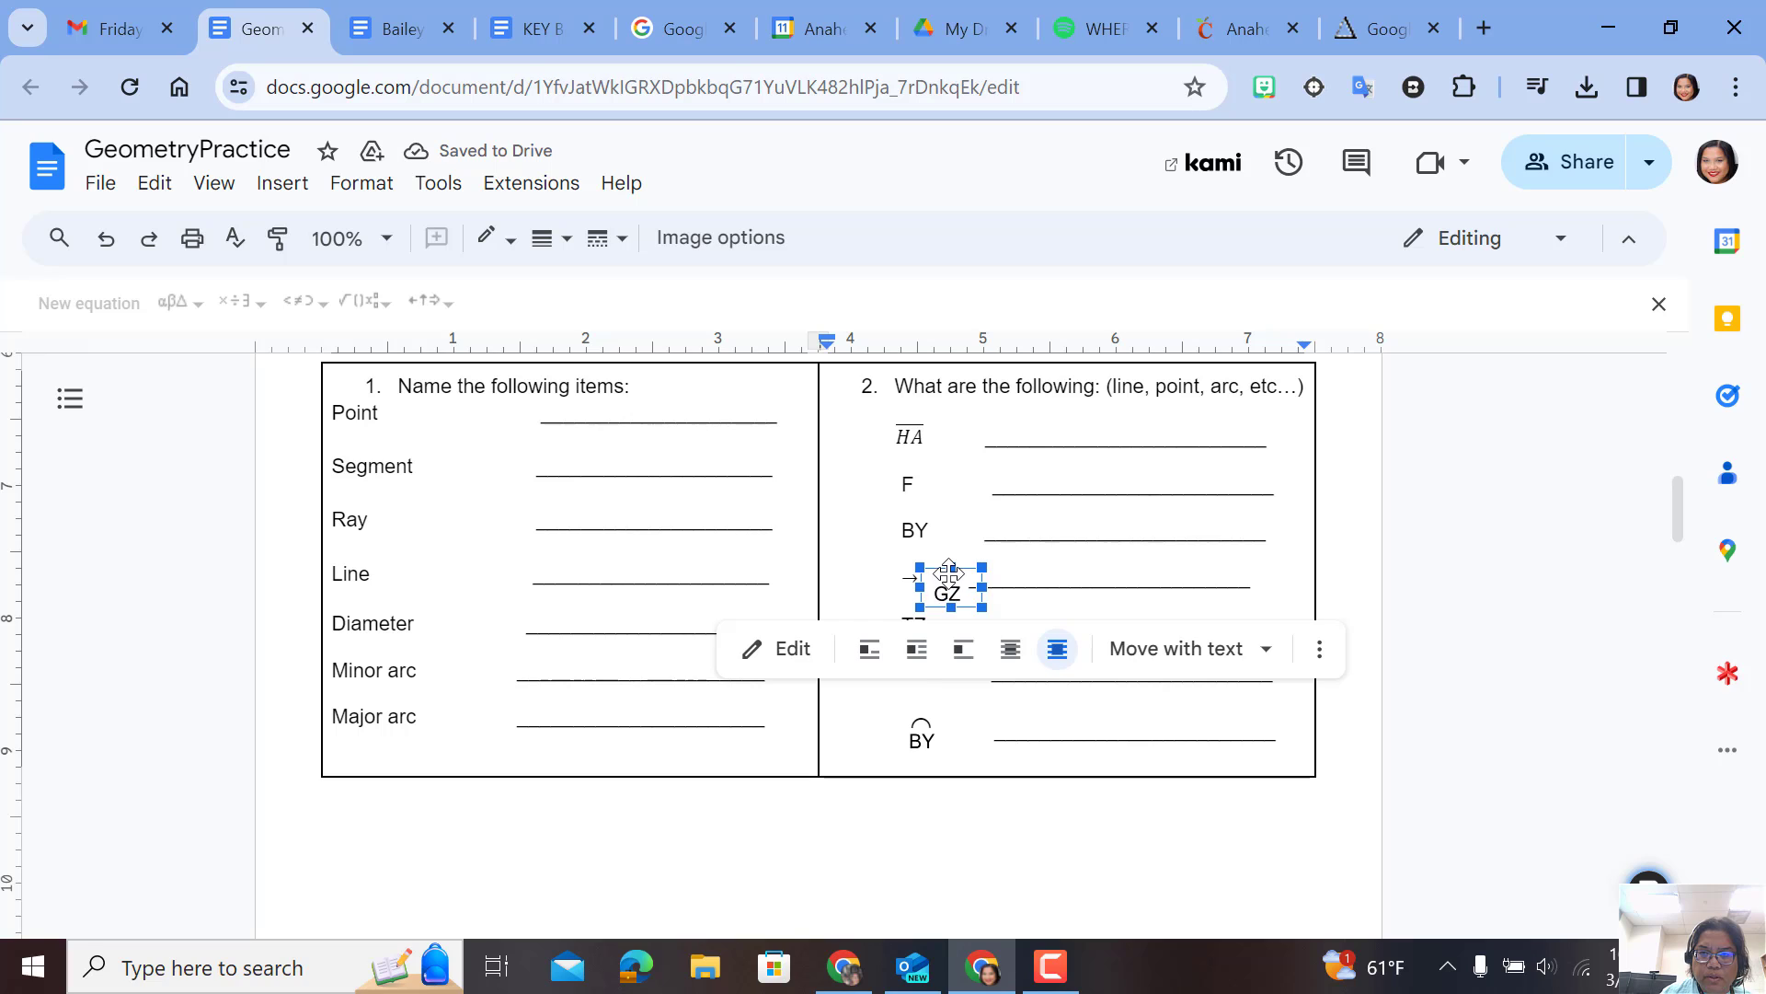
mouse_move(949, 574)
left_mouse_down()
mouse_move(914, 589)
mouse_move(933, 574)
left_mouse_up()
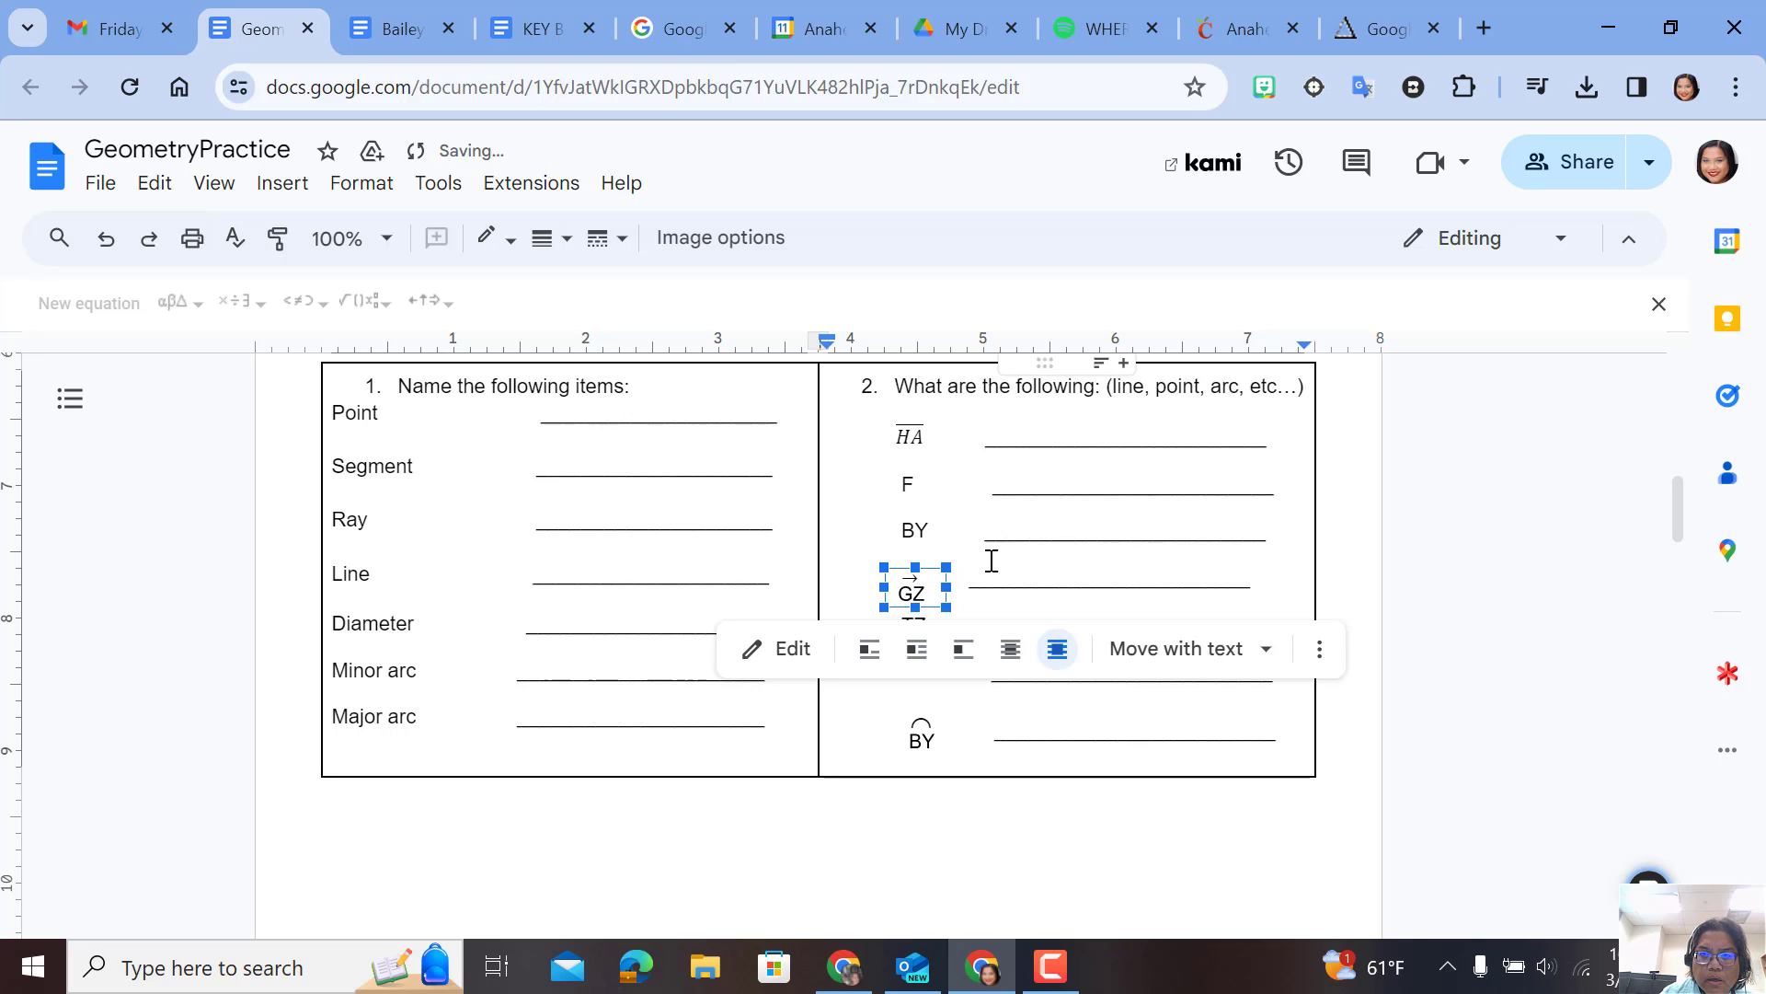
left_click(981, 536)
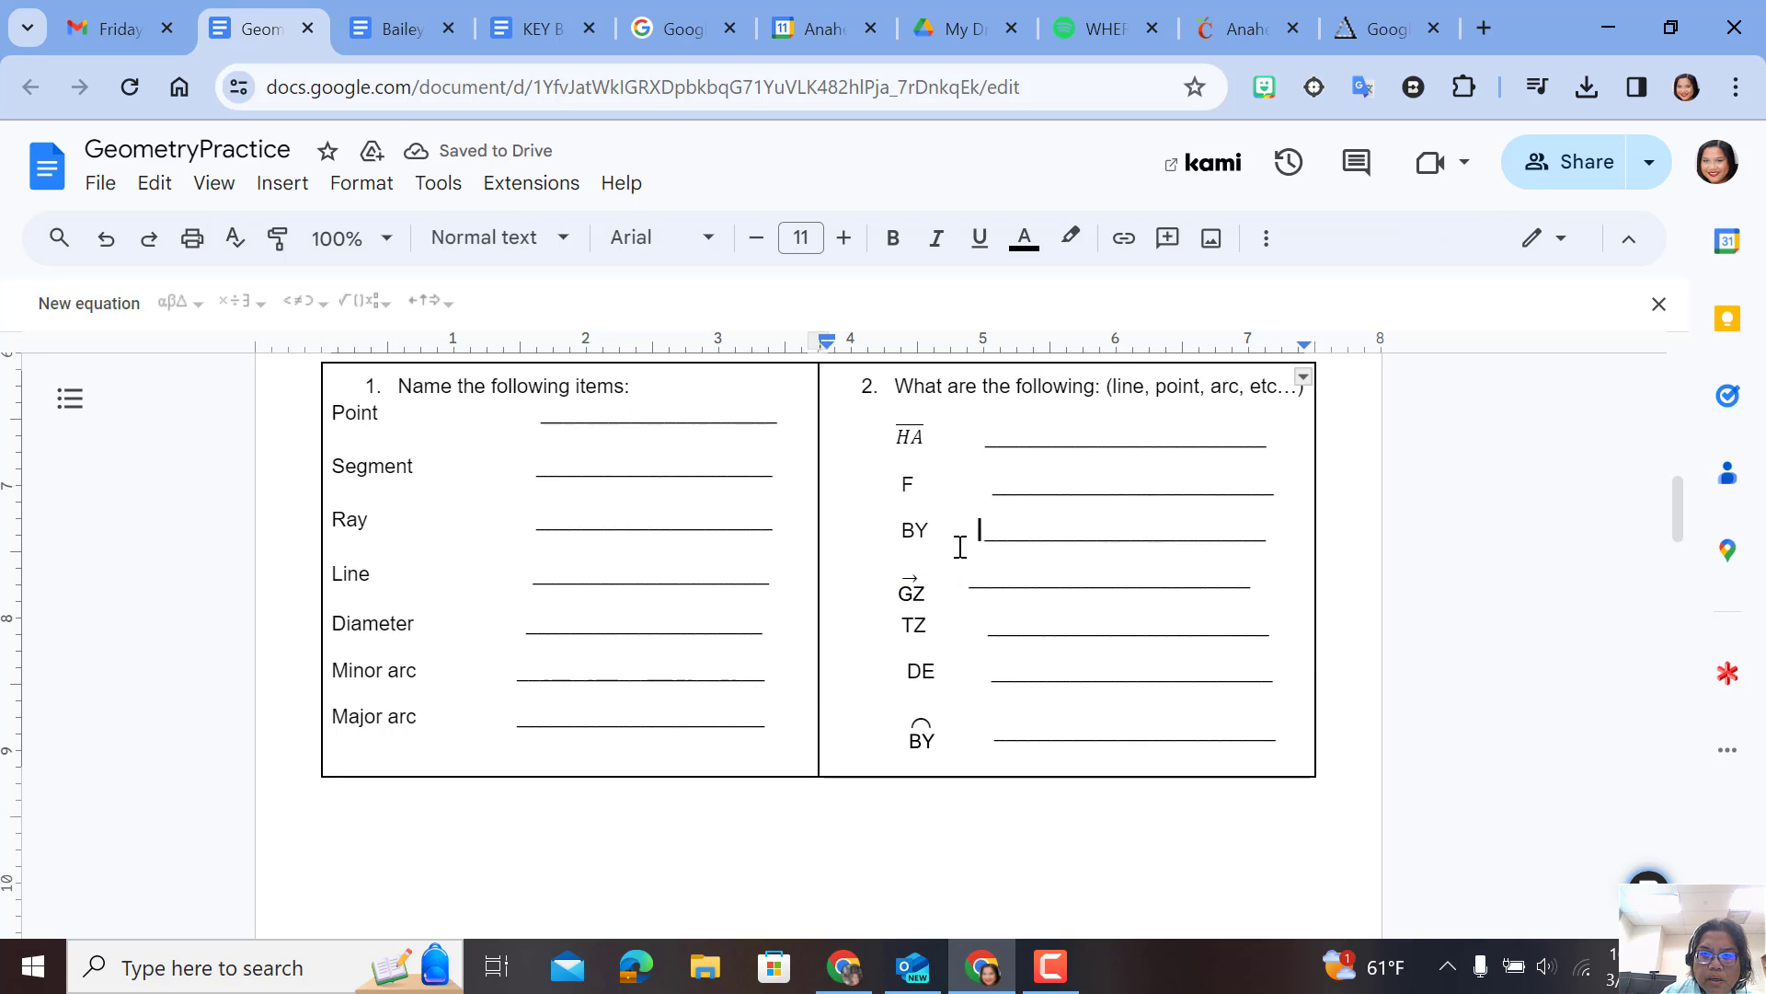
- Nudge the GZ drawing up and back down beneath its arrow
mouse_move(895, 560)
left_mouse_down()
mouse_move(907, 572)
mouse_move(899, 540)
mouse_move(899, 573)
left_mouse_up()
left_click(898, 572)
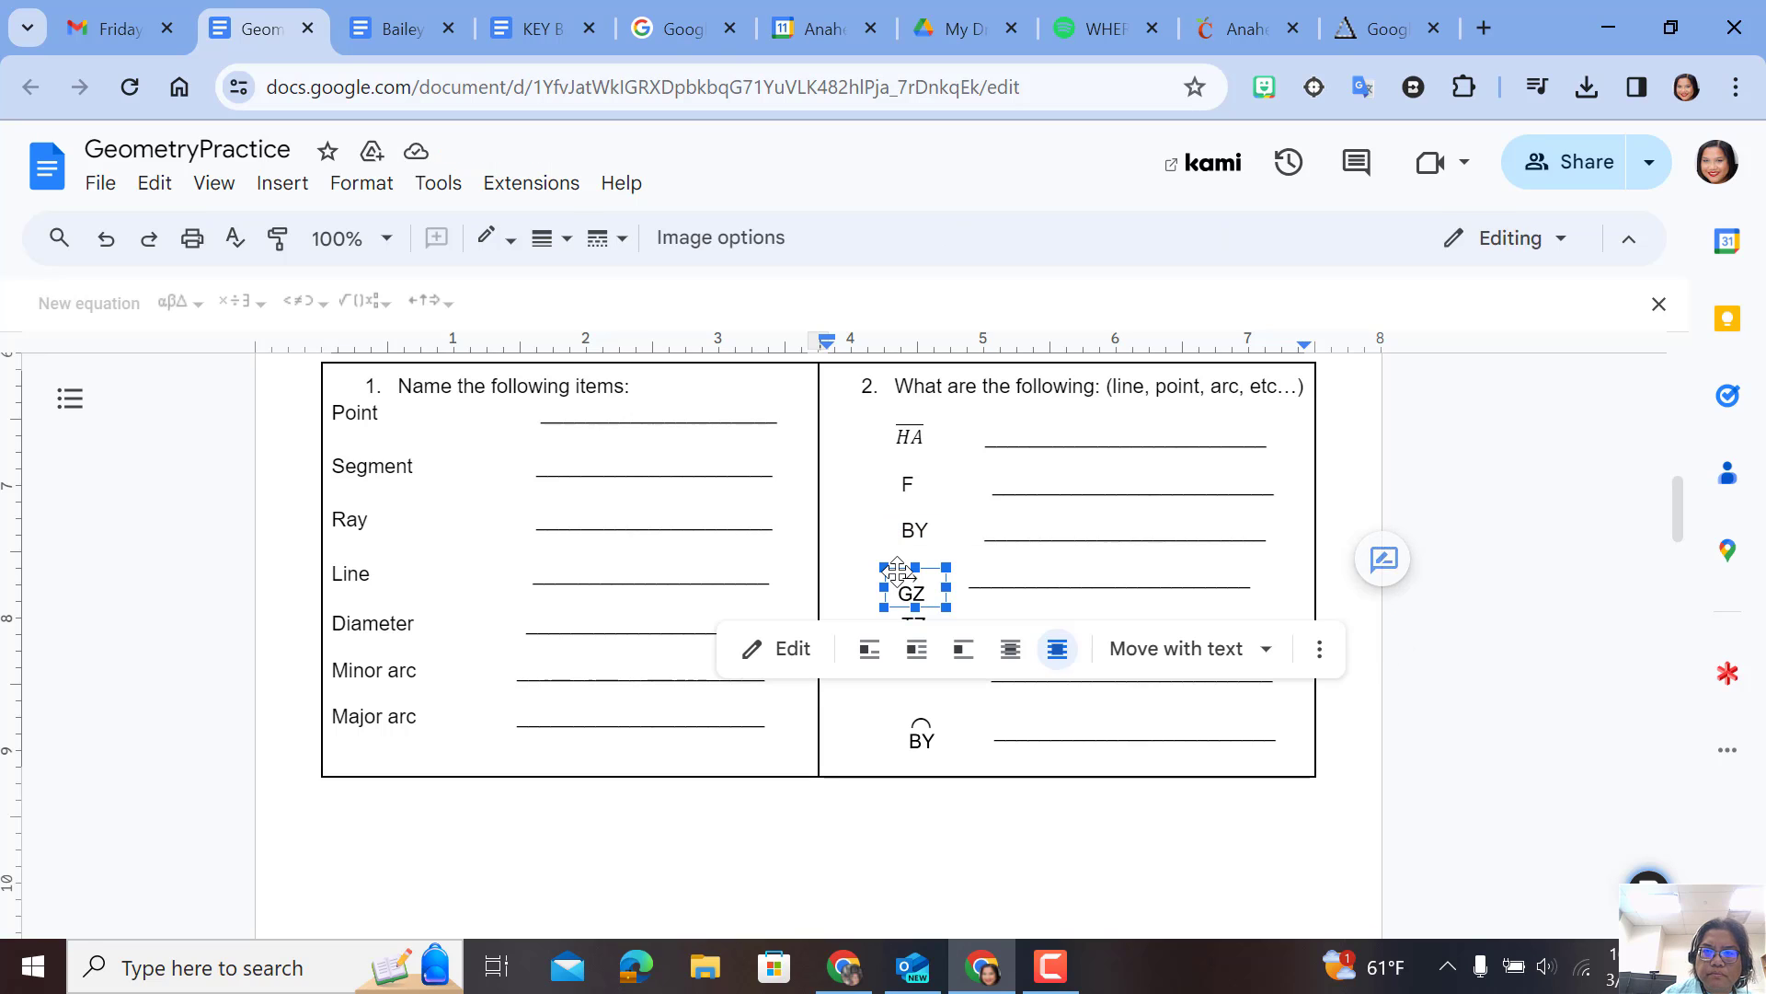
key("Up")
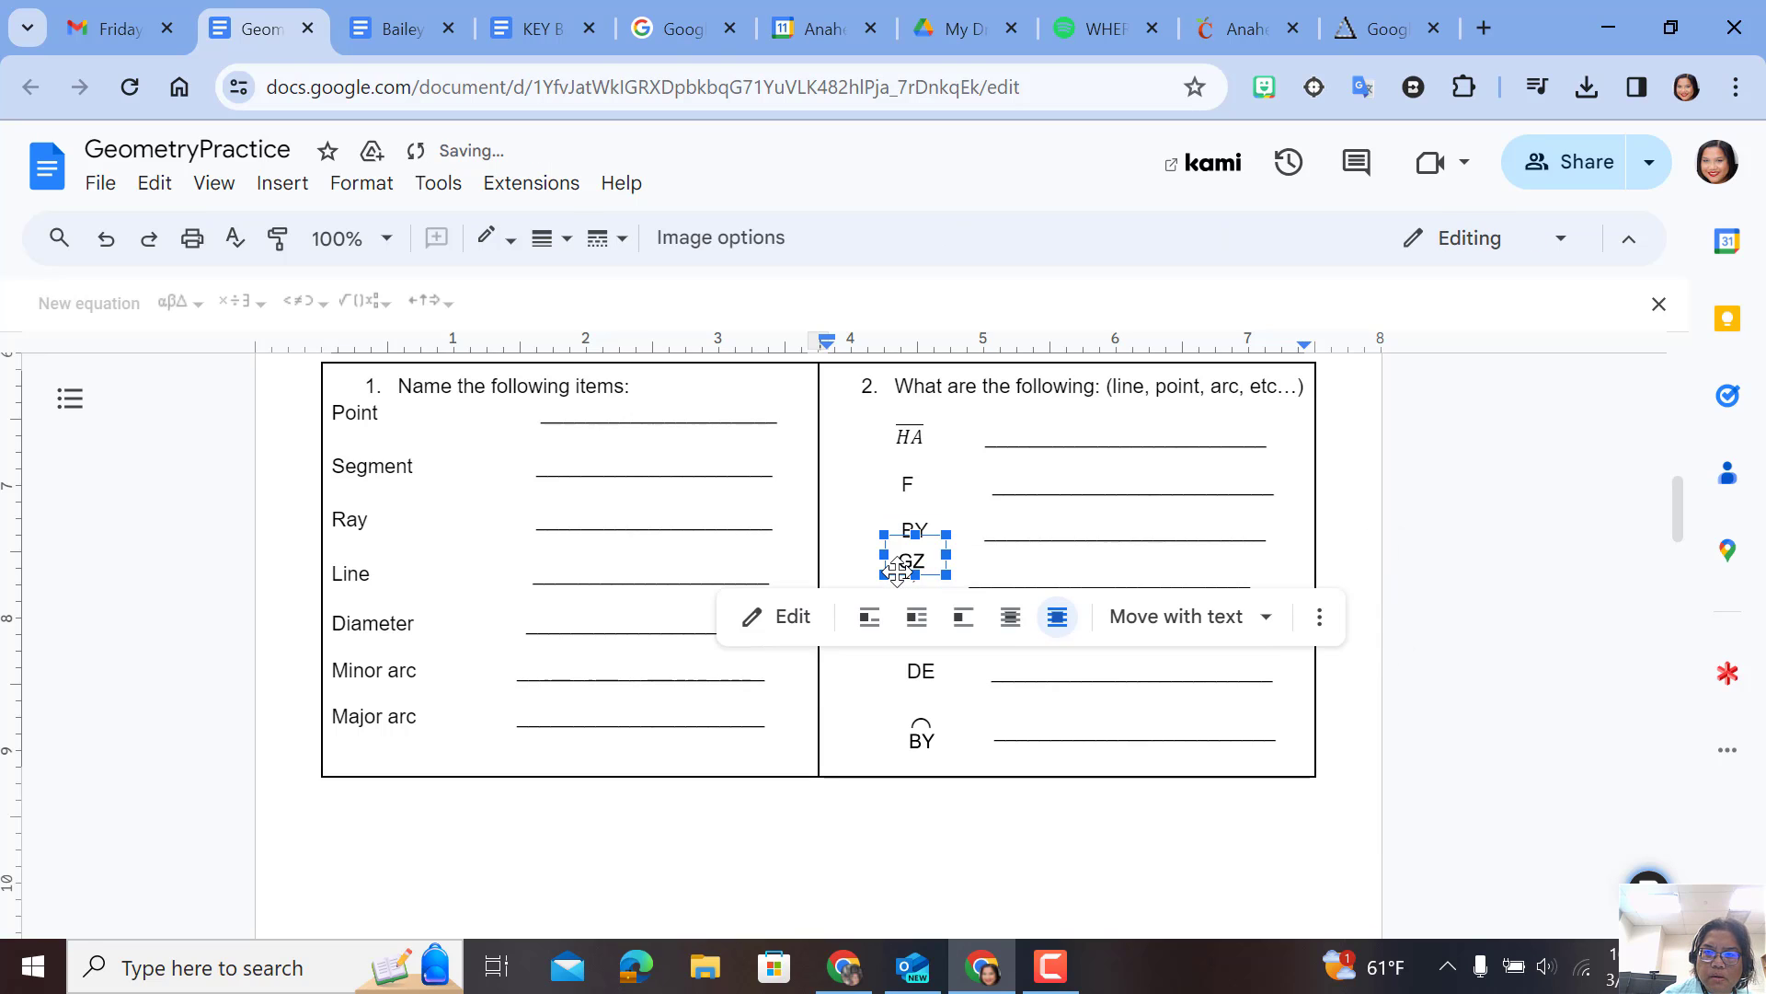
key("Down")
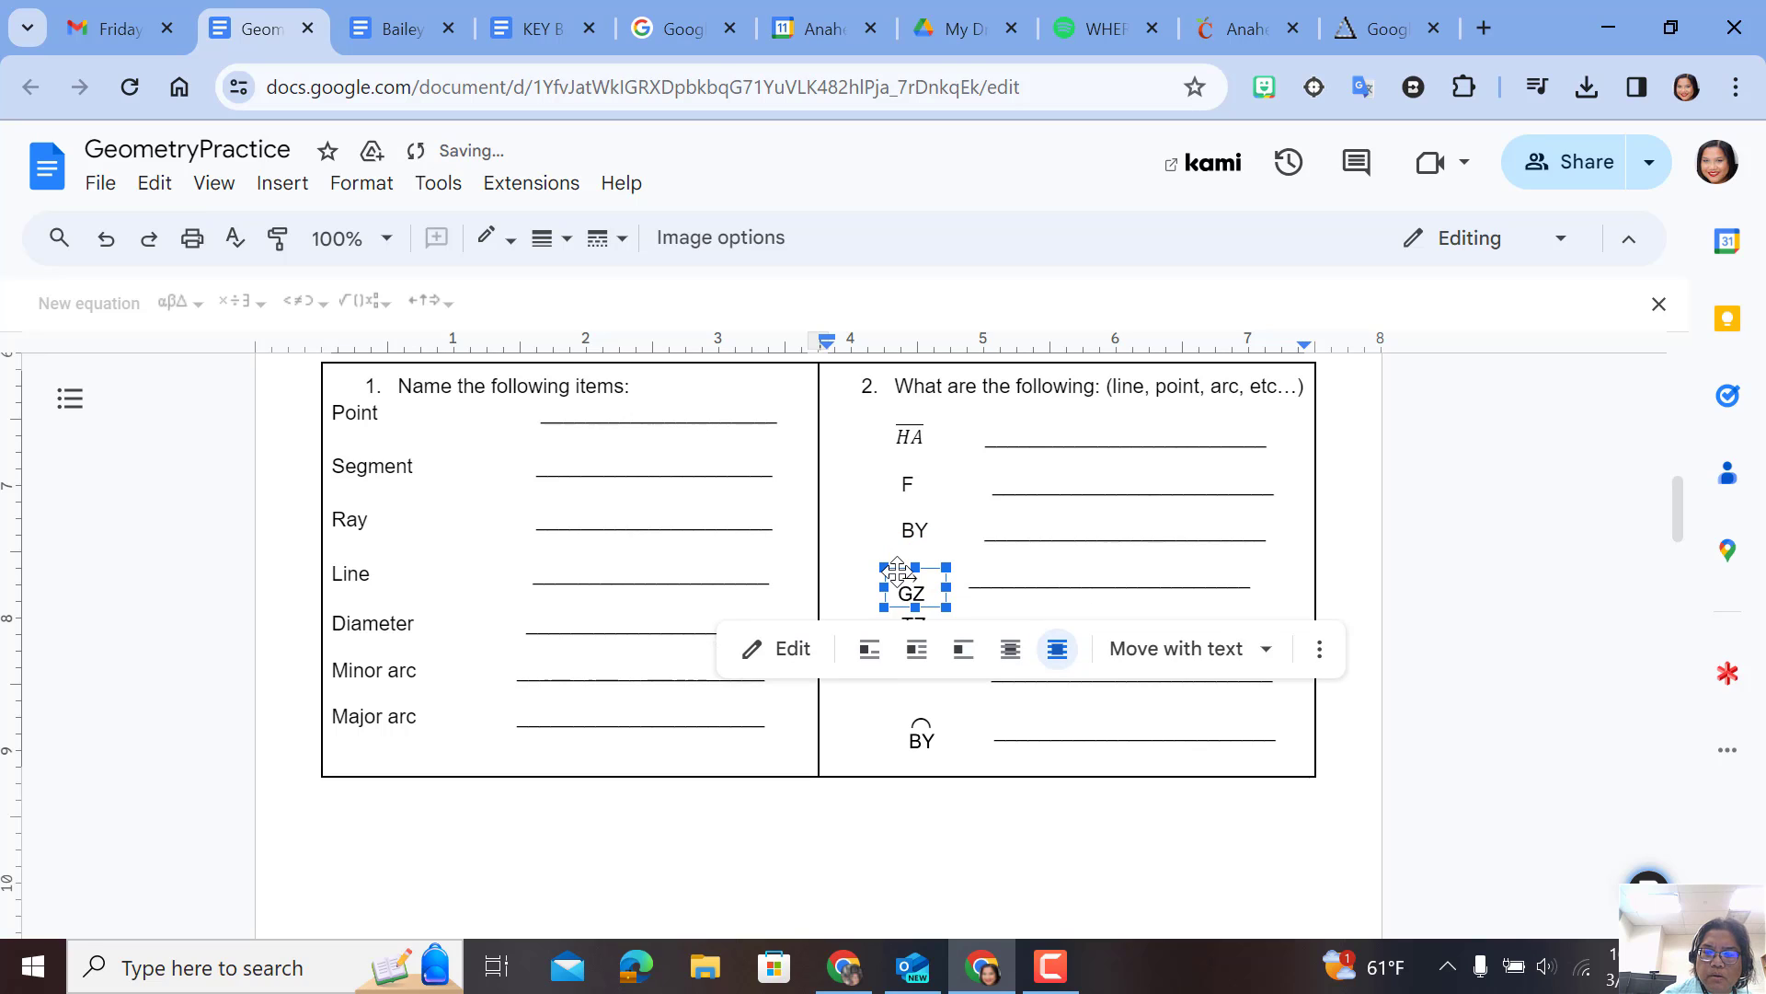
left_click(1005, 564)
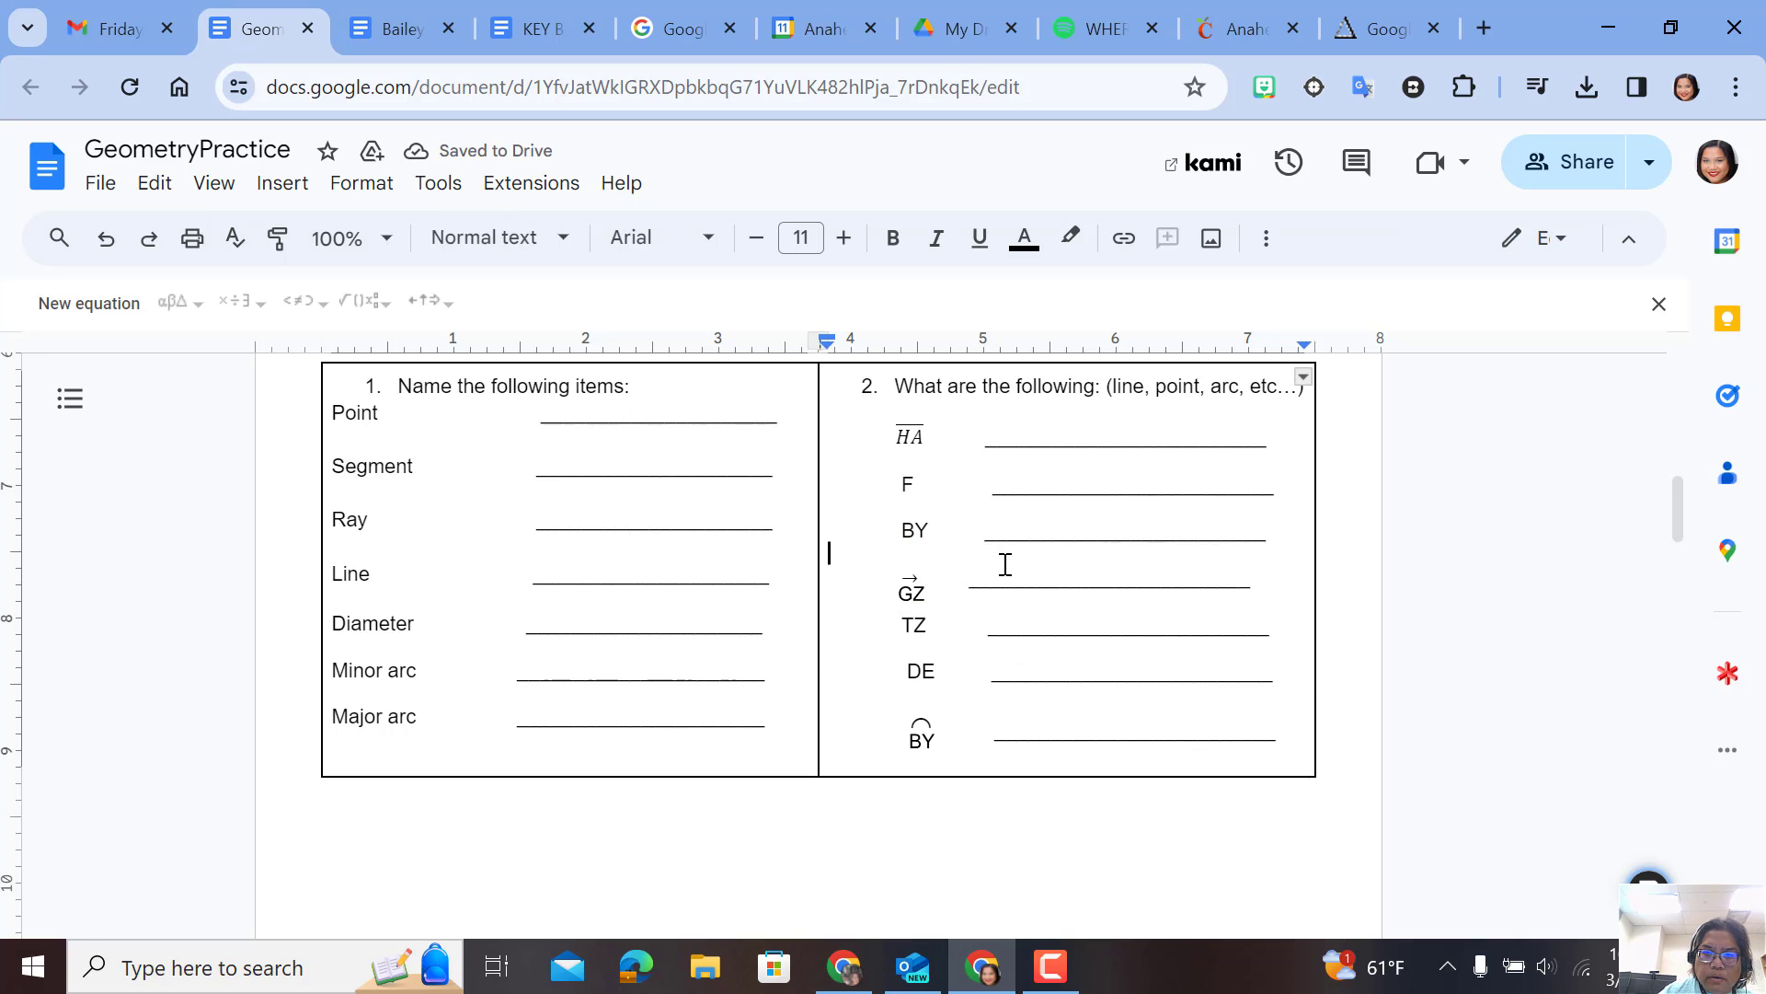
- Try deleting from the empty line between the BY and GZ rows, and undo the change
left_click(926, 571)
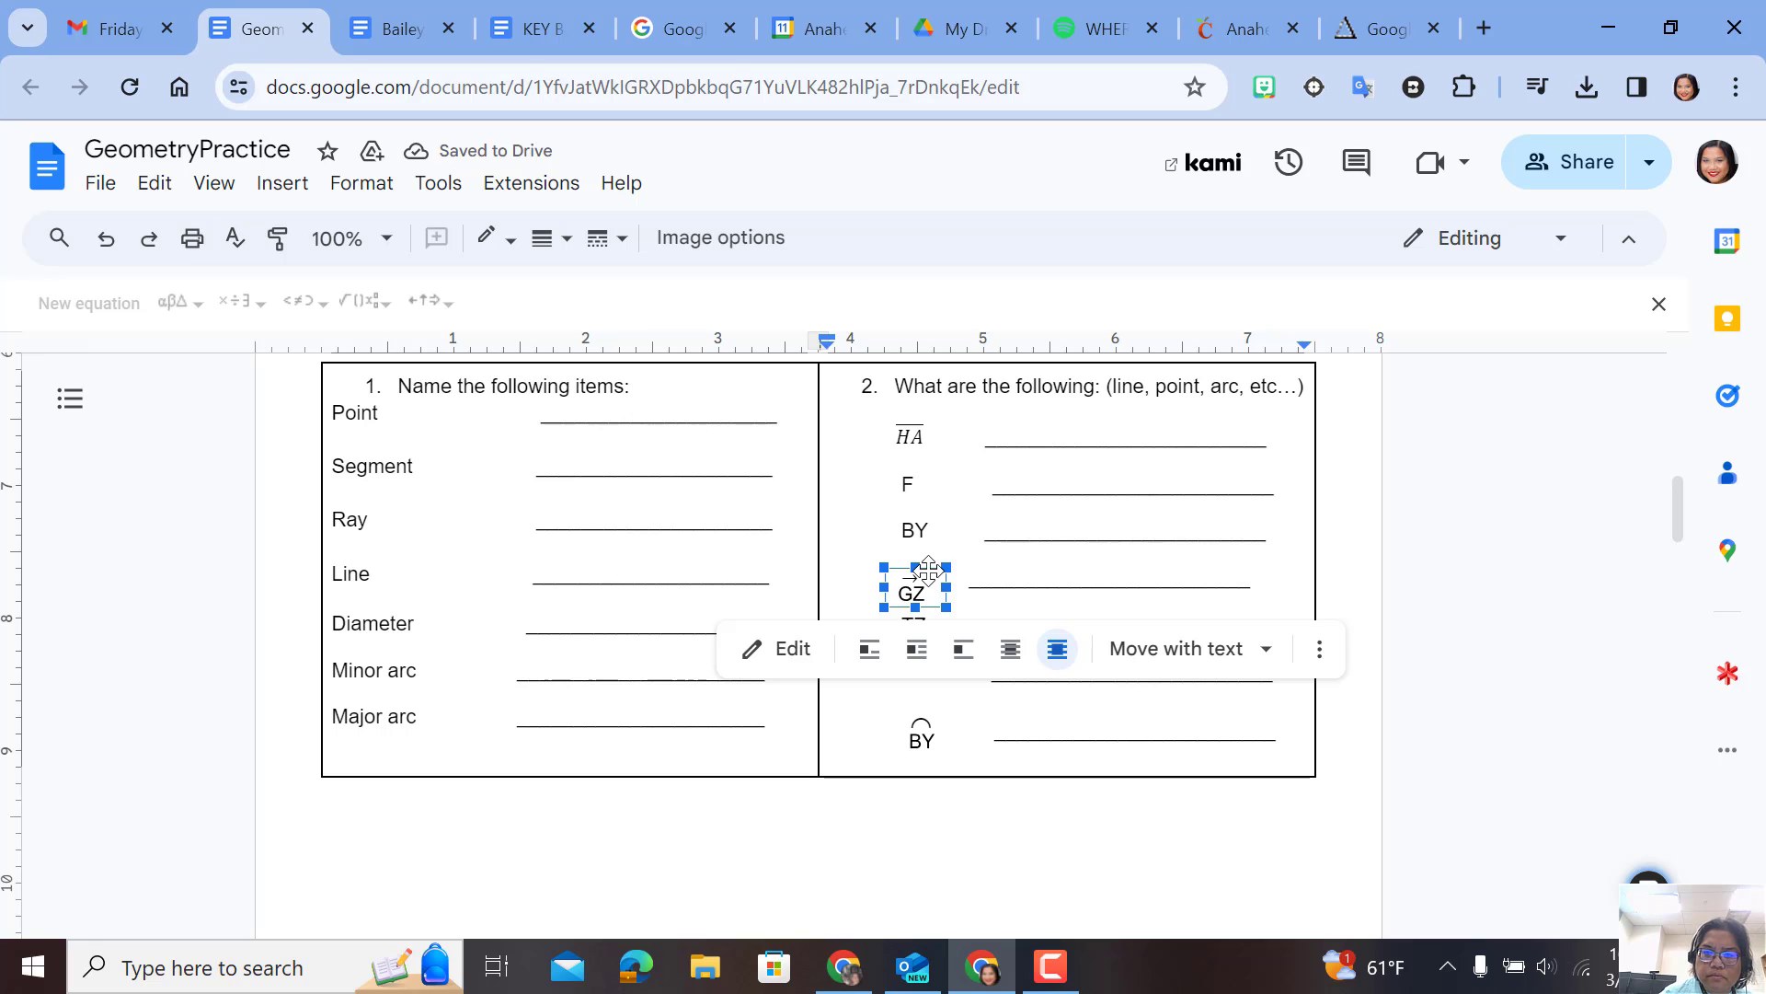
left_click(953, 553)
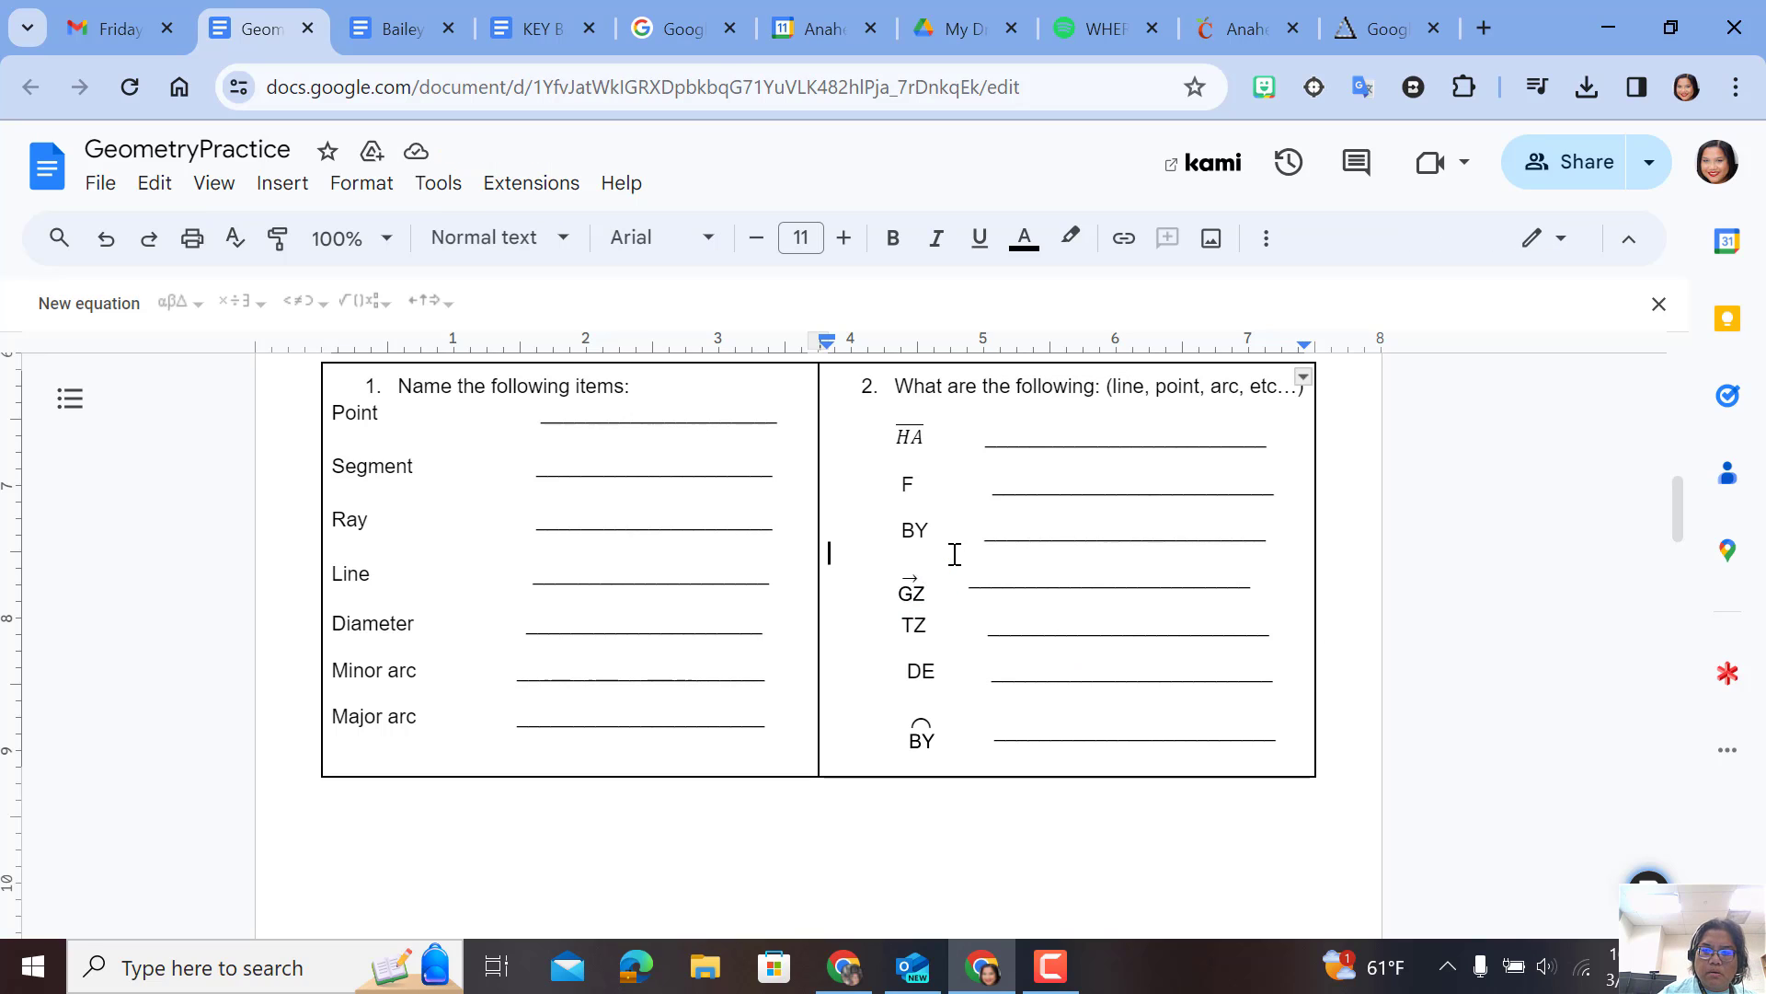
key("Delete")
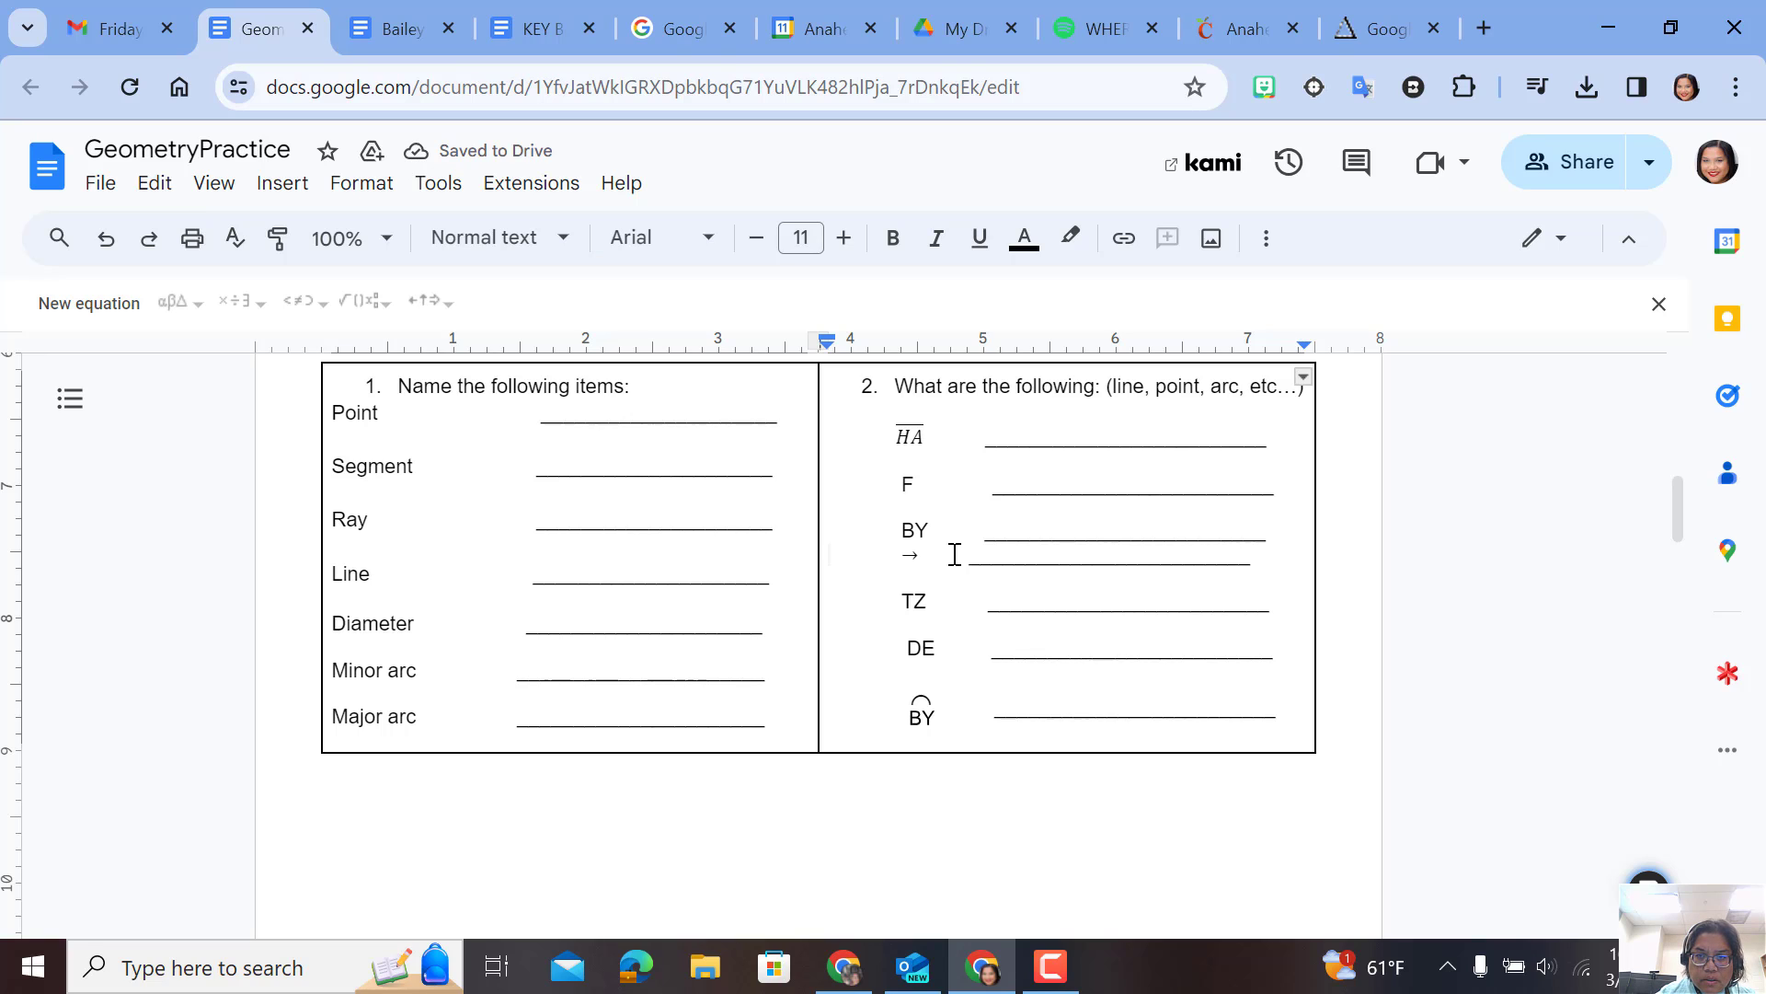
left_click(157, 254)
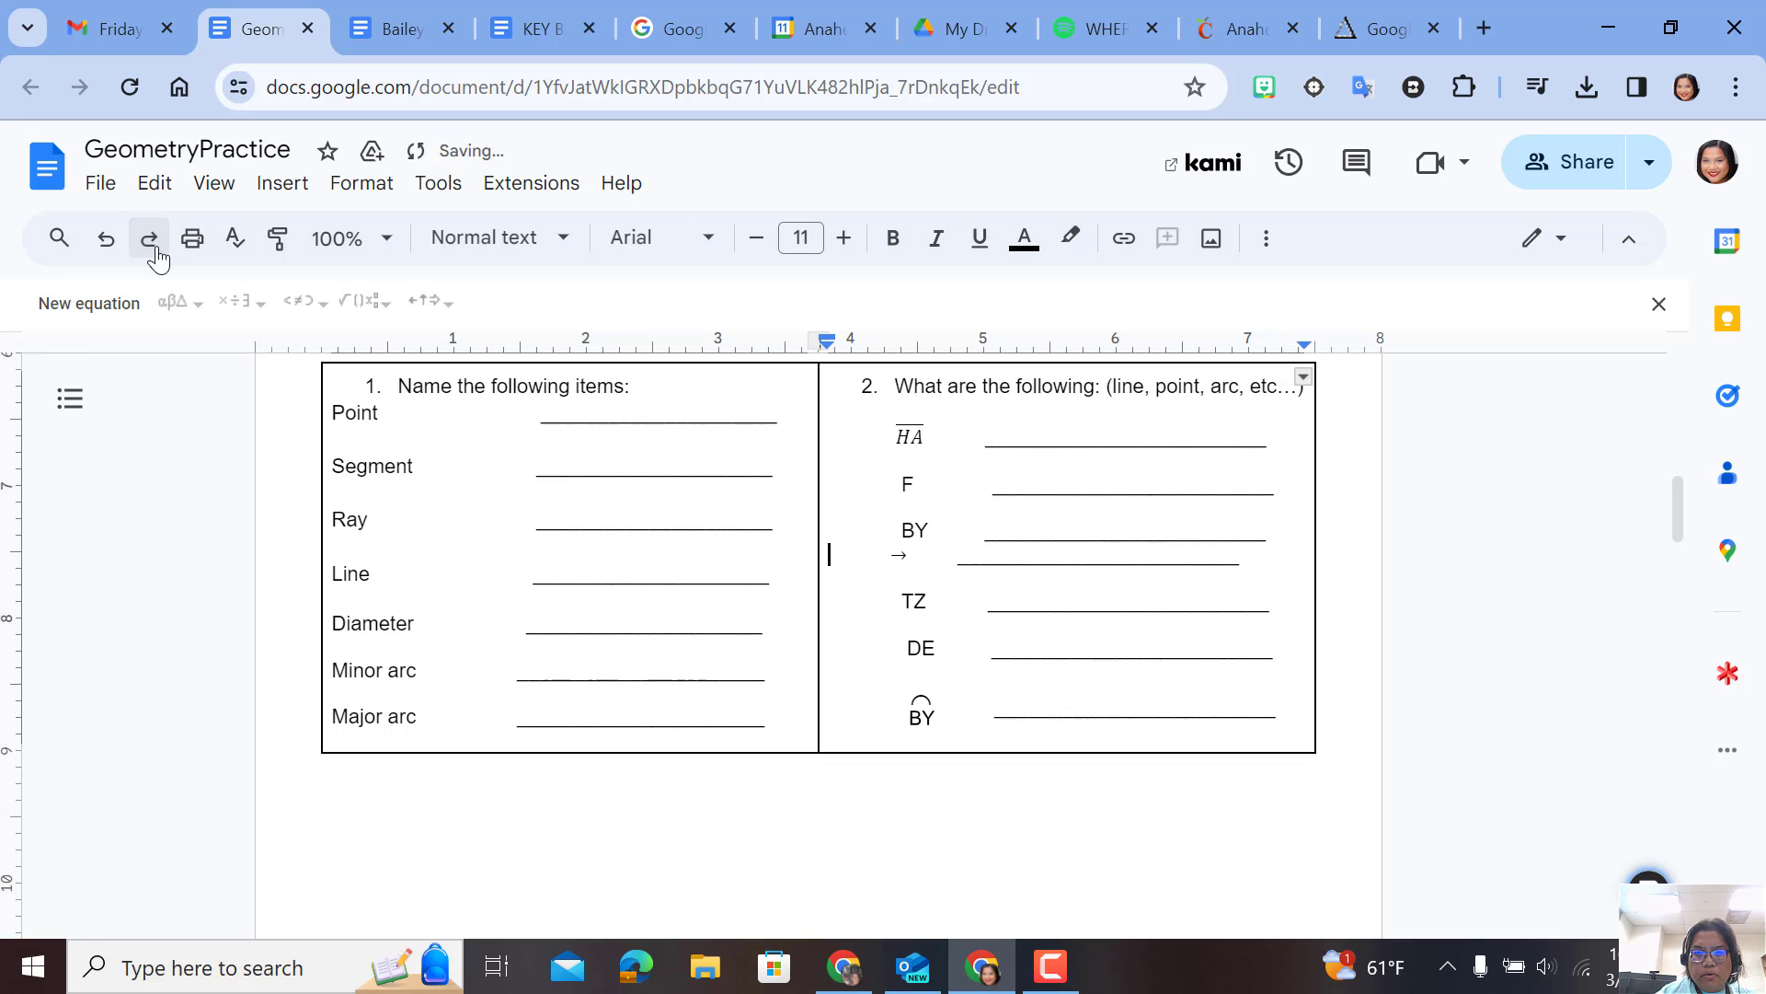
left_click(108, 241)
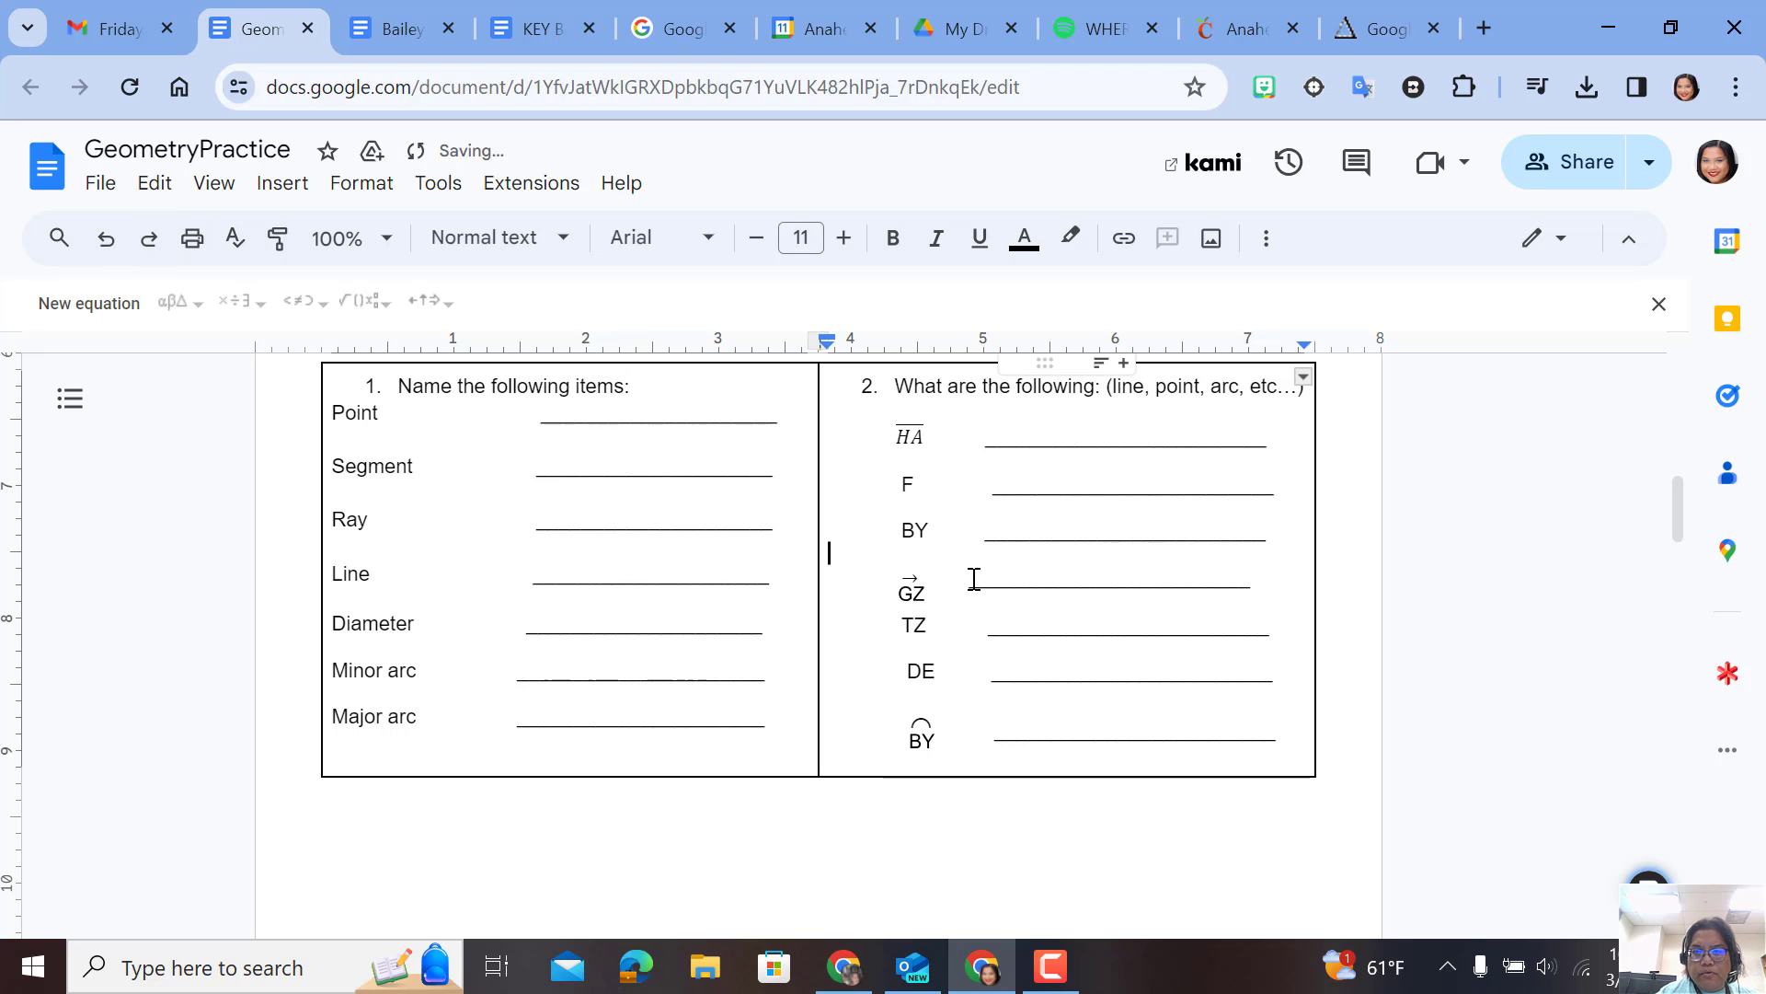
- Remove the empty line after the BY row and move the GZ row's answer blank down one line
left_click(1285, 534)
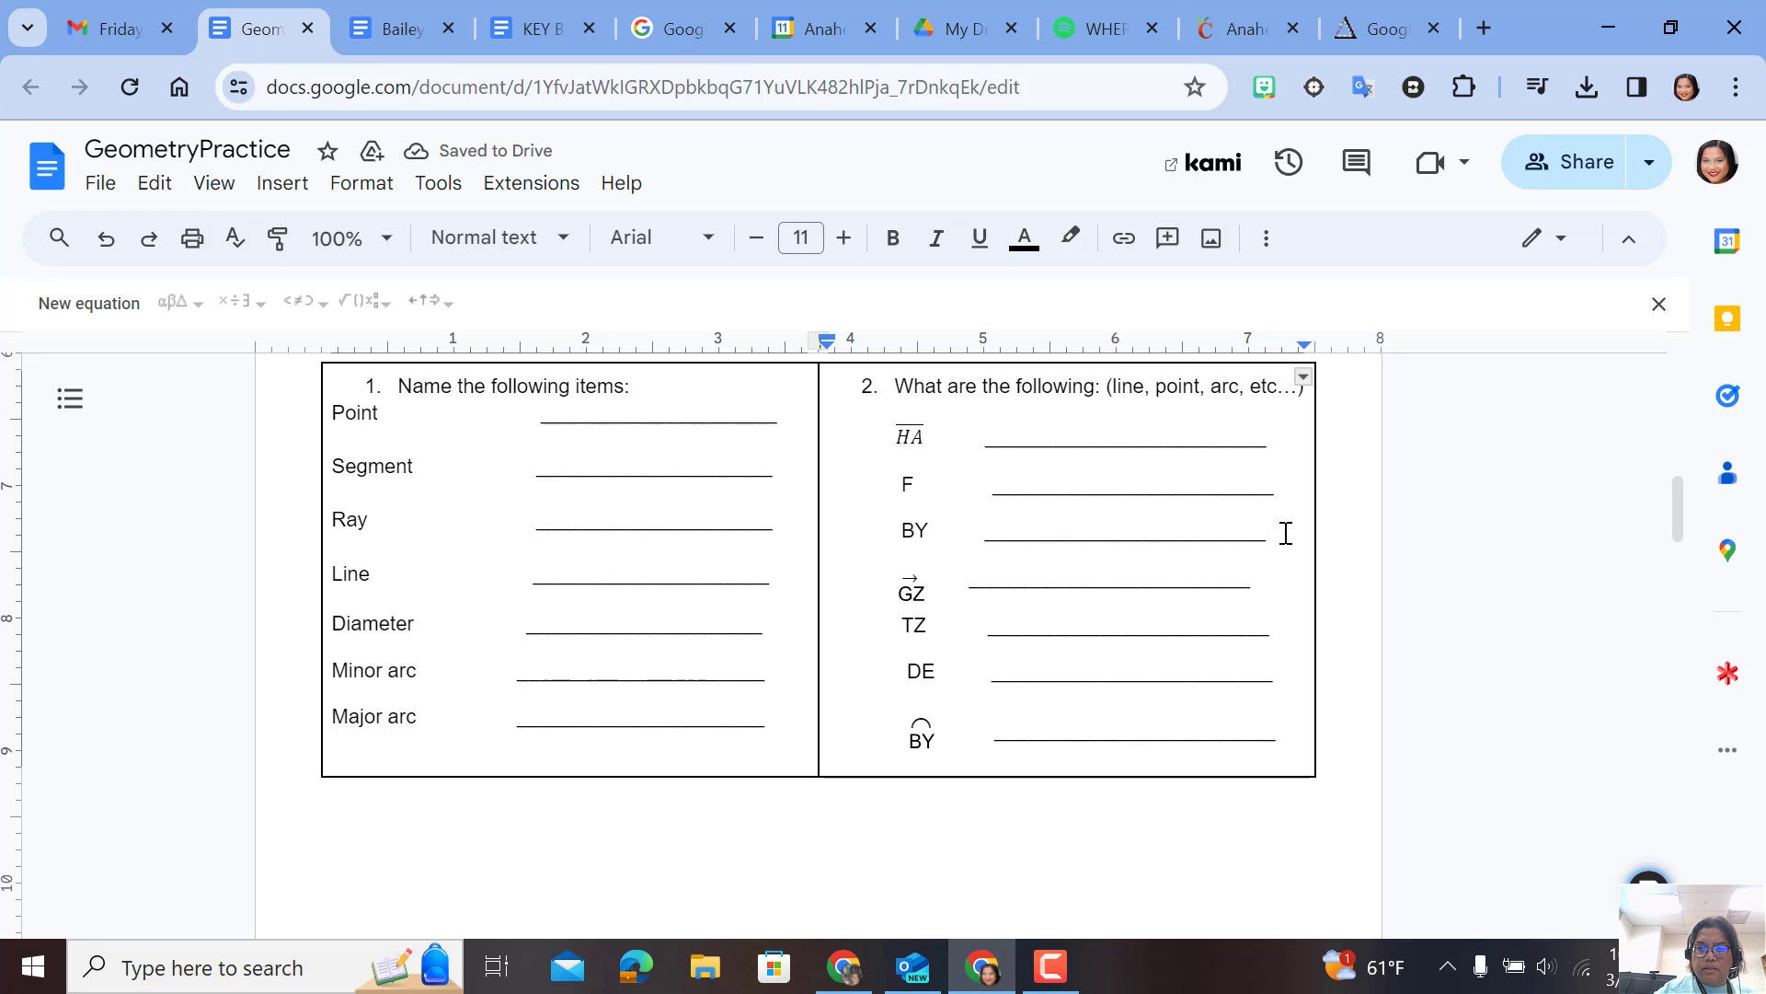
key("Delete")
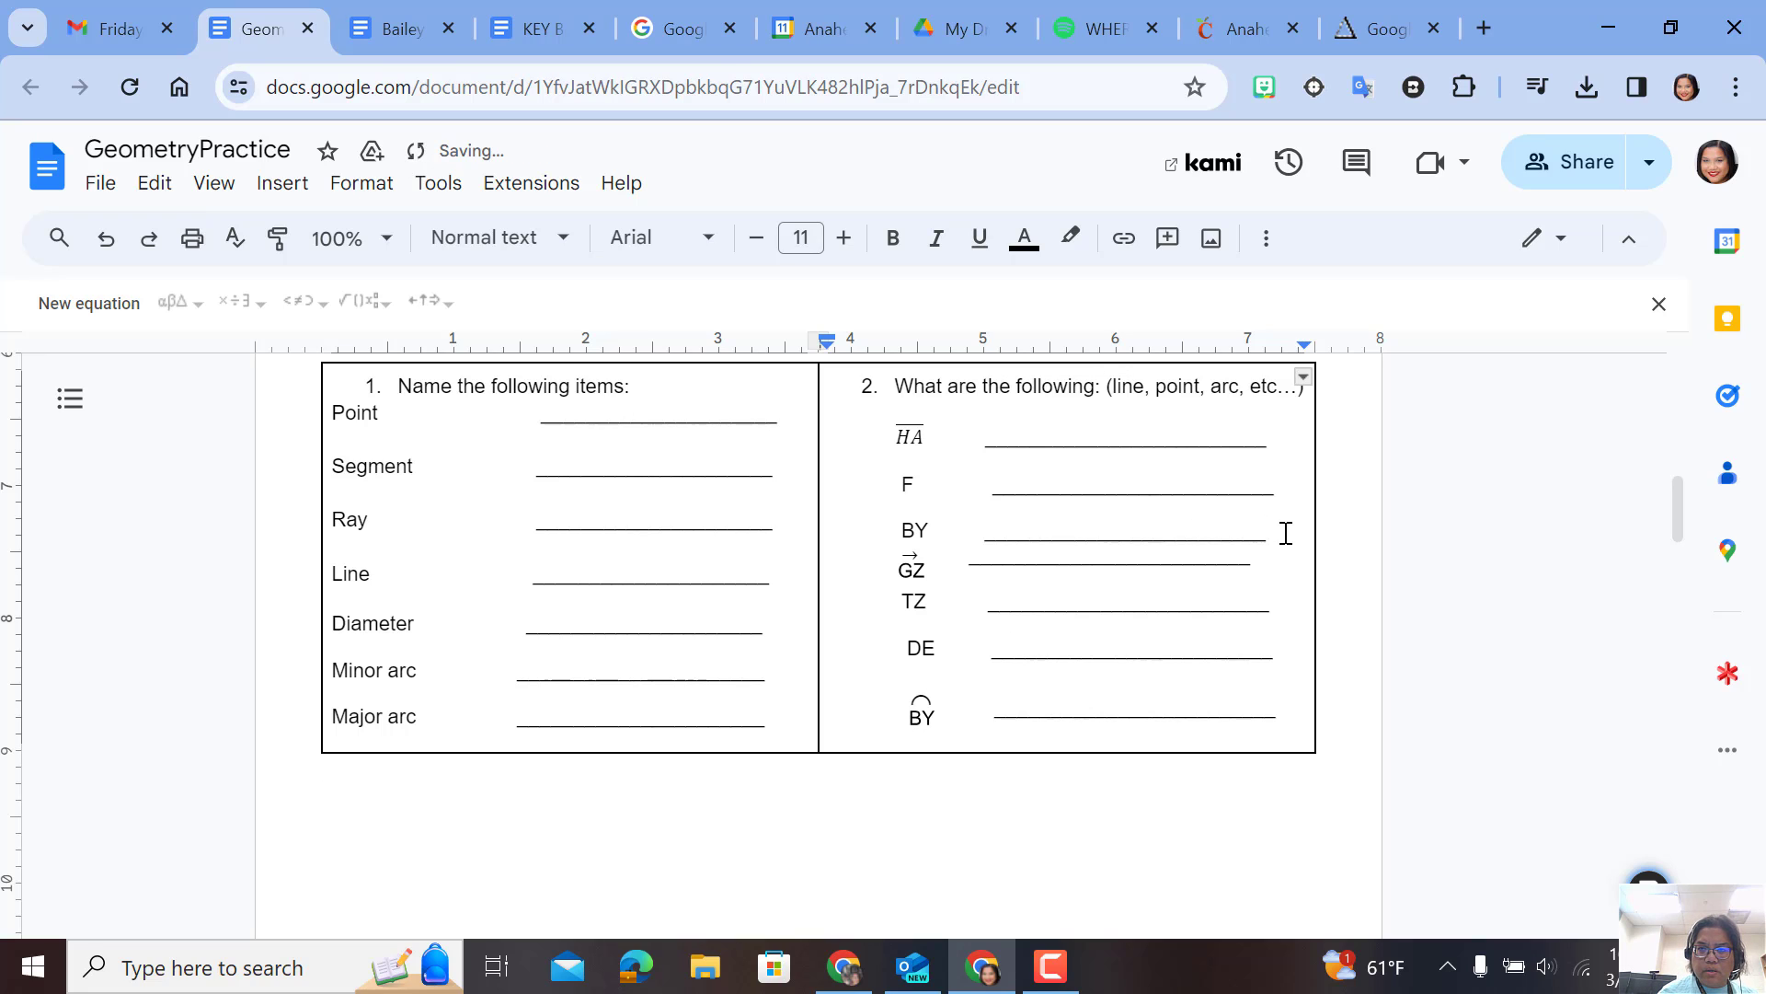
left_click(971, 559)
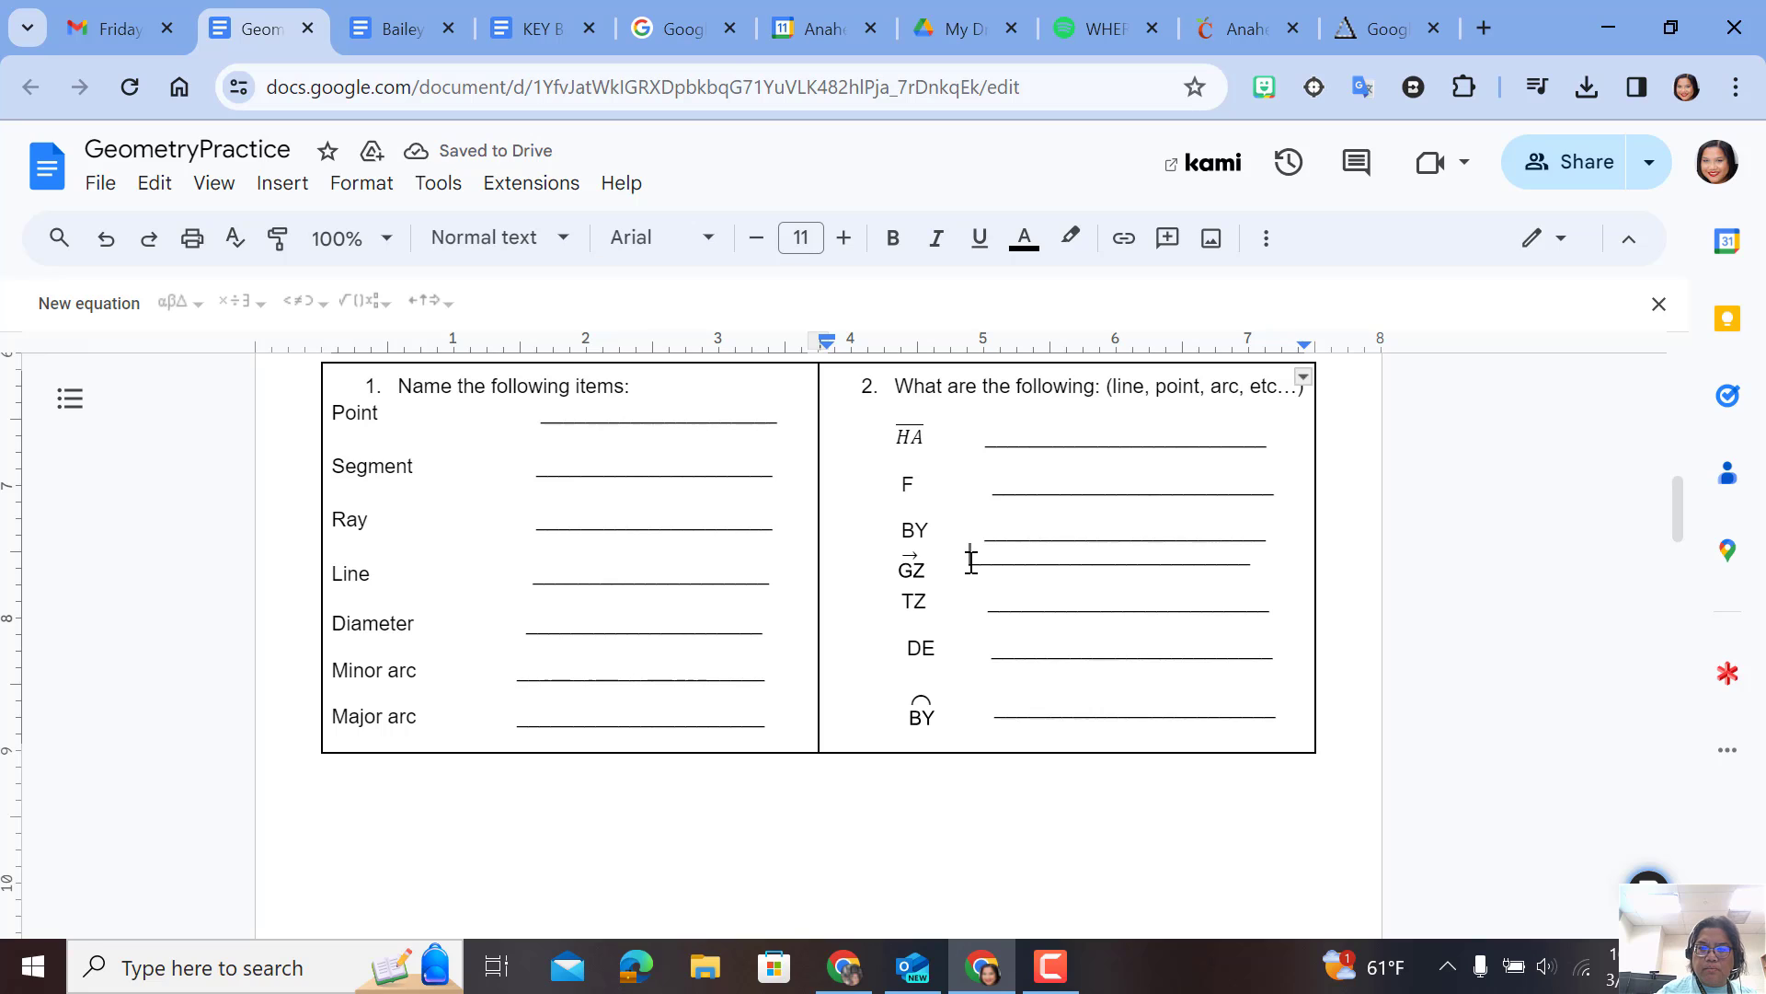
key("Return")
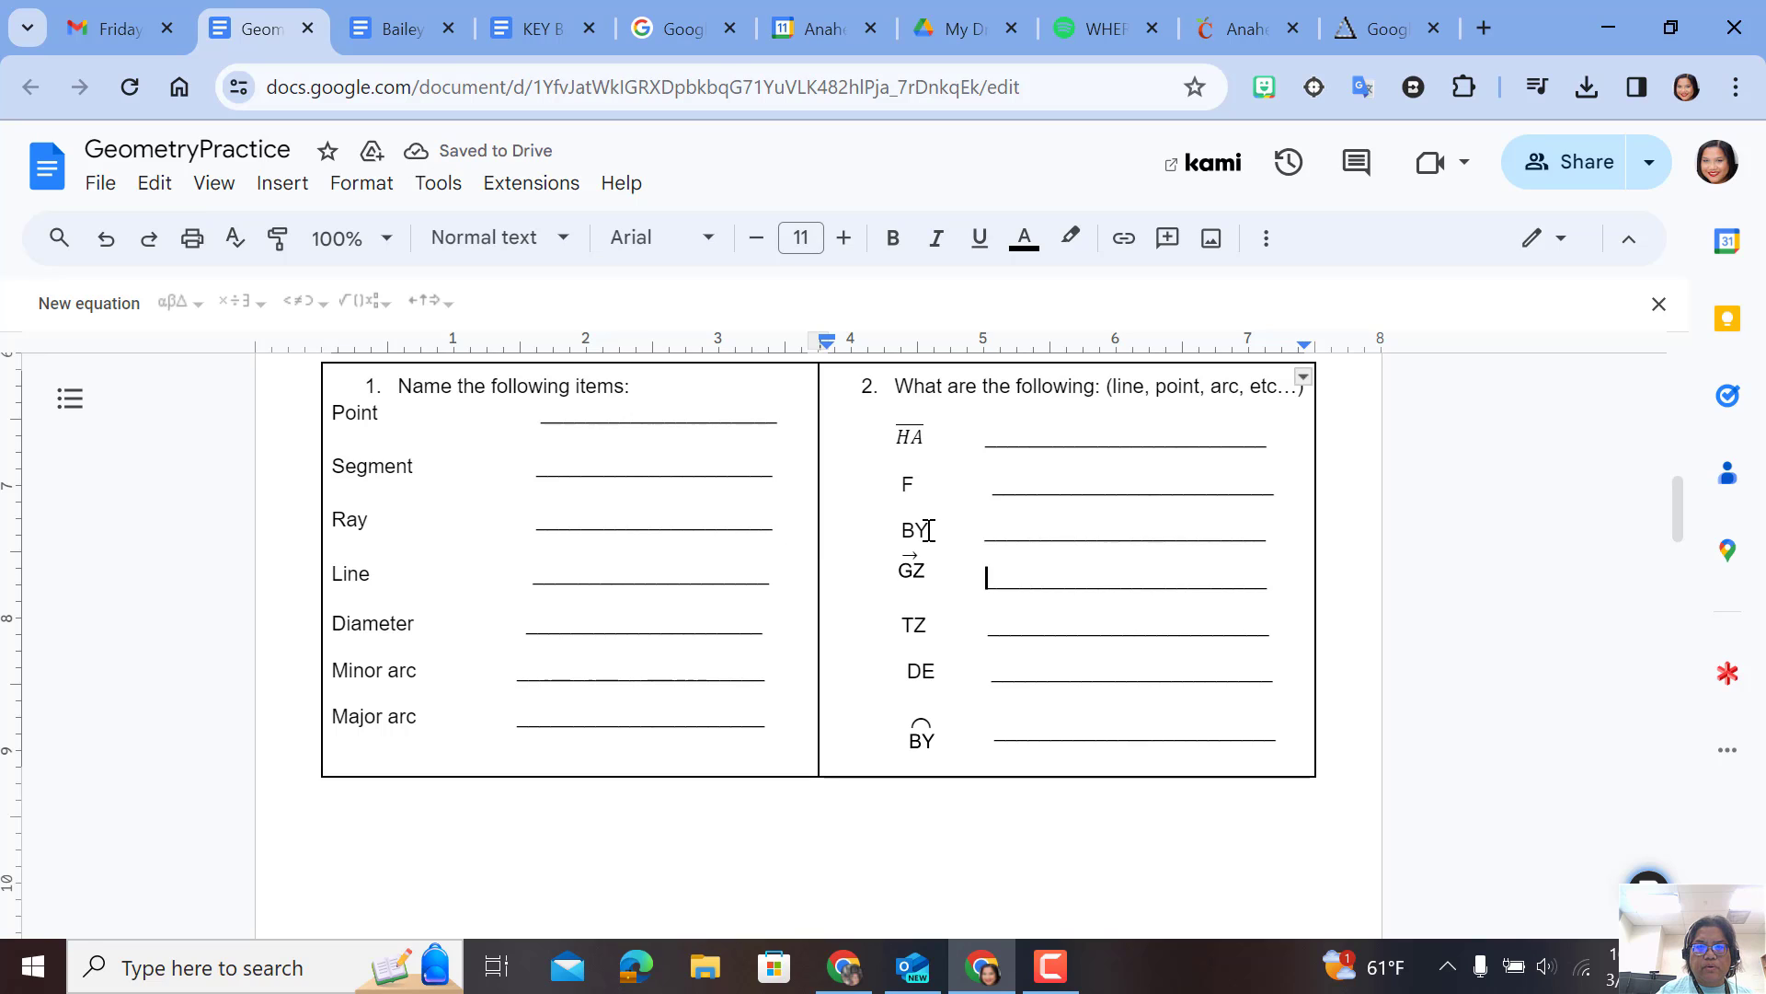
- Replace the plain BY label above the GZ row with an equation showing BY under an overline bar
left_click_drag(930, 530, 907, 531)
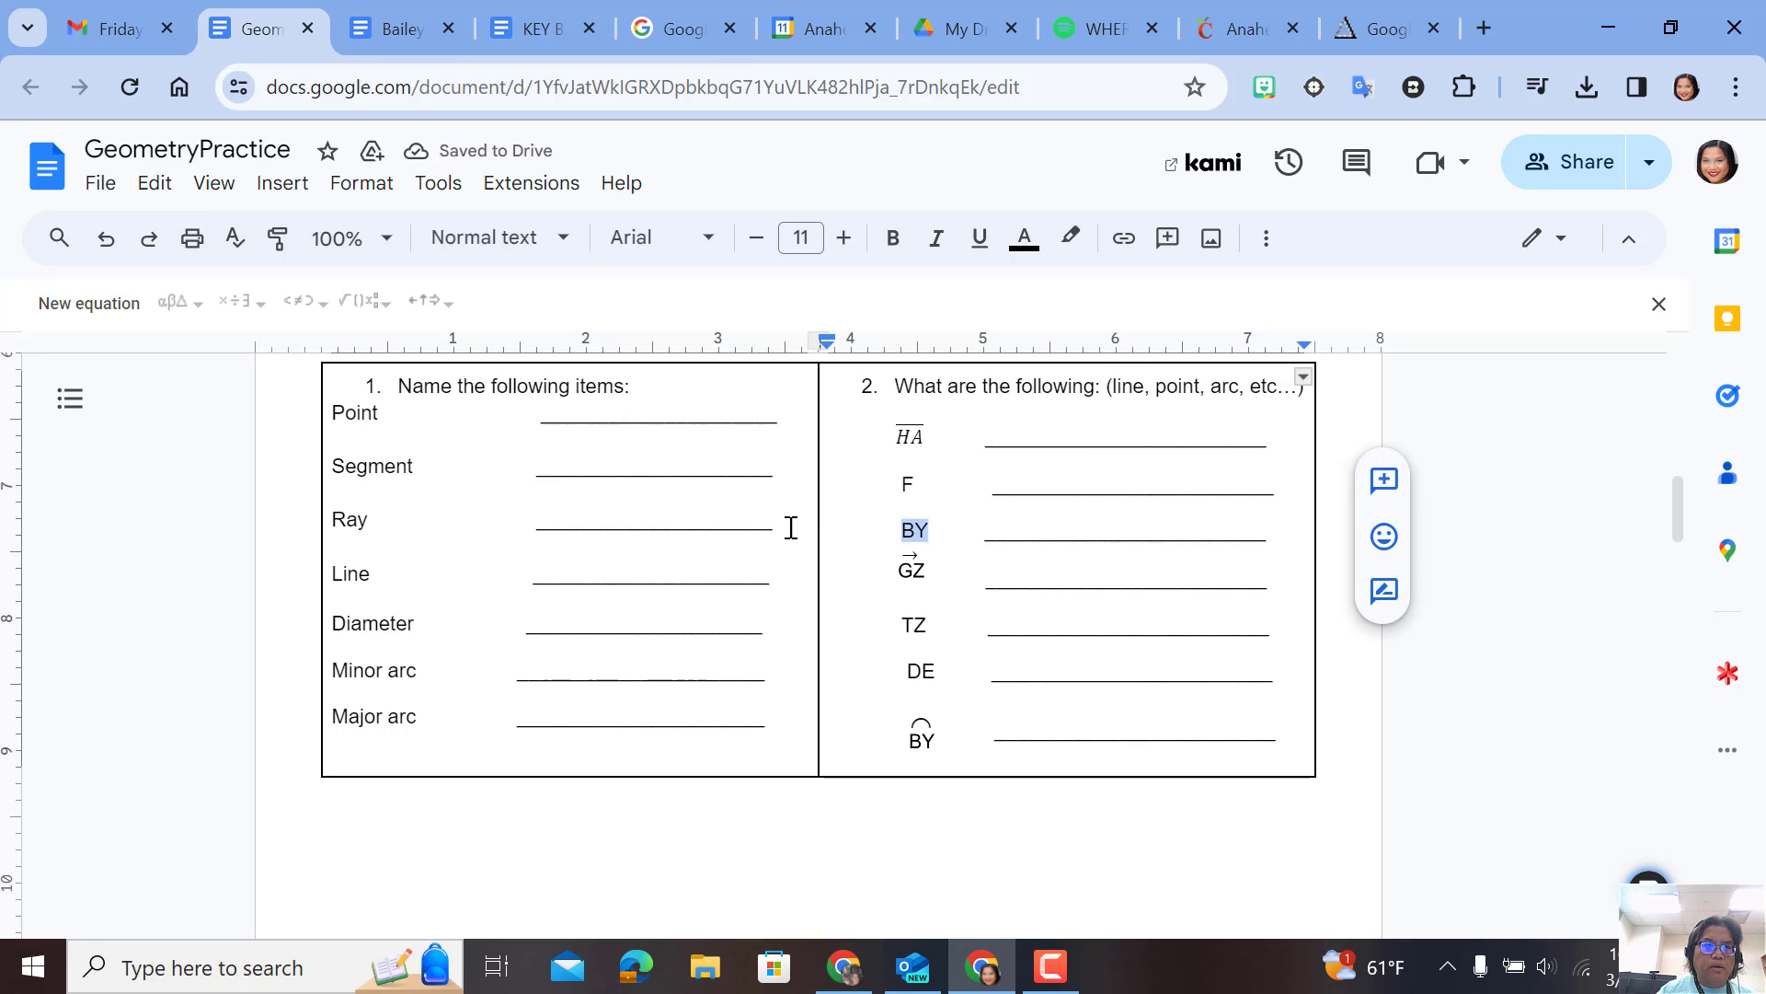
left_click(286, 187)
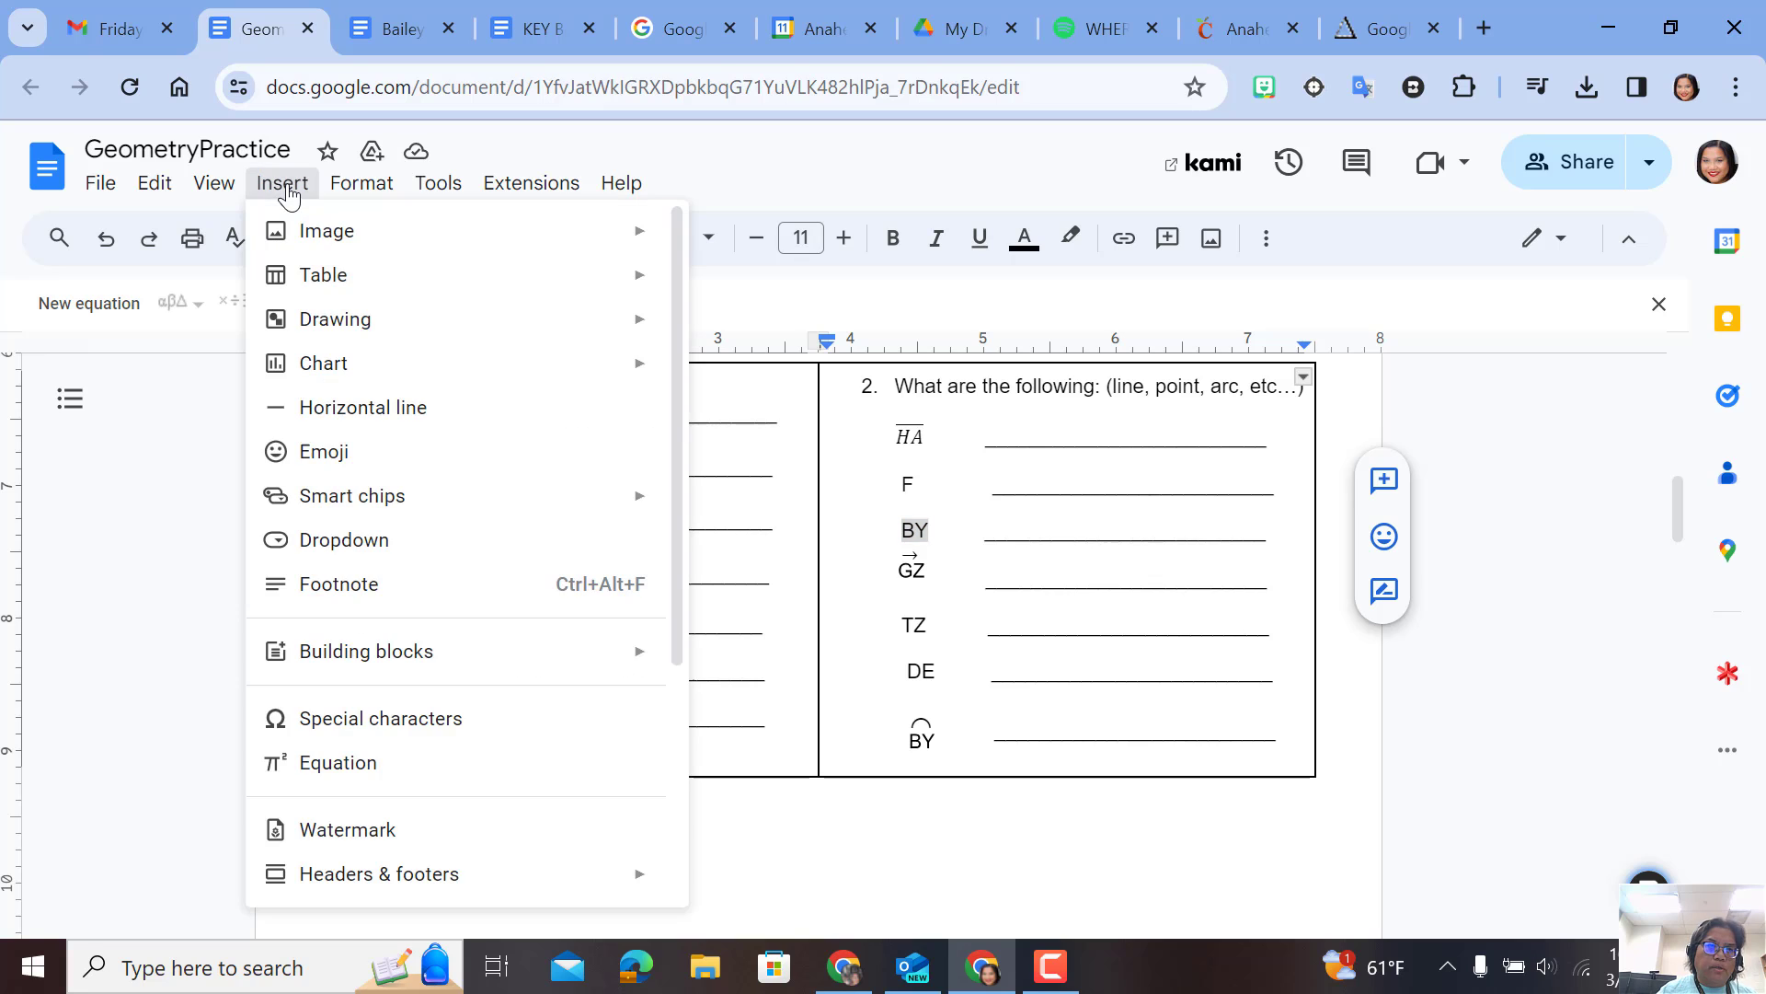
left_click(320, 762)
left_click(372, 310)
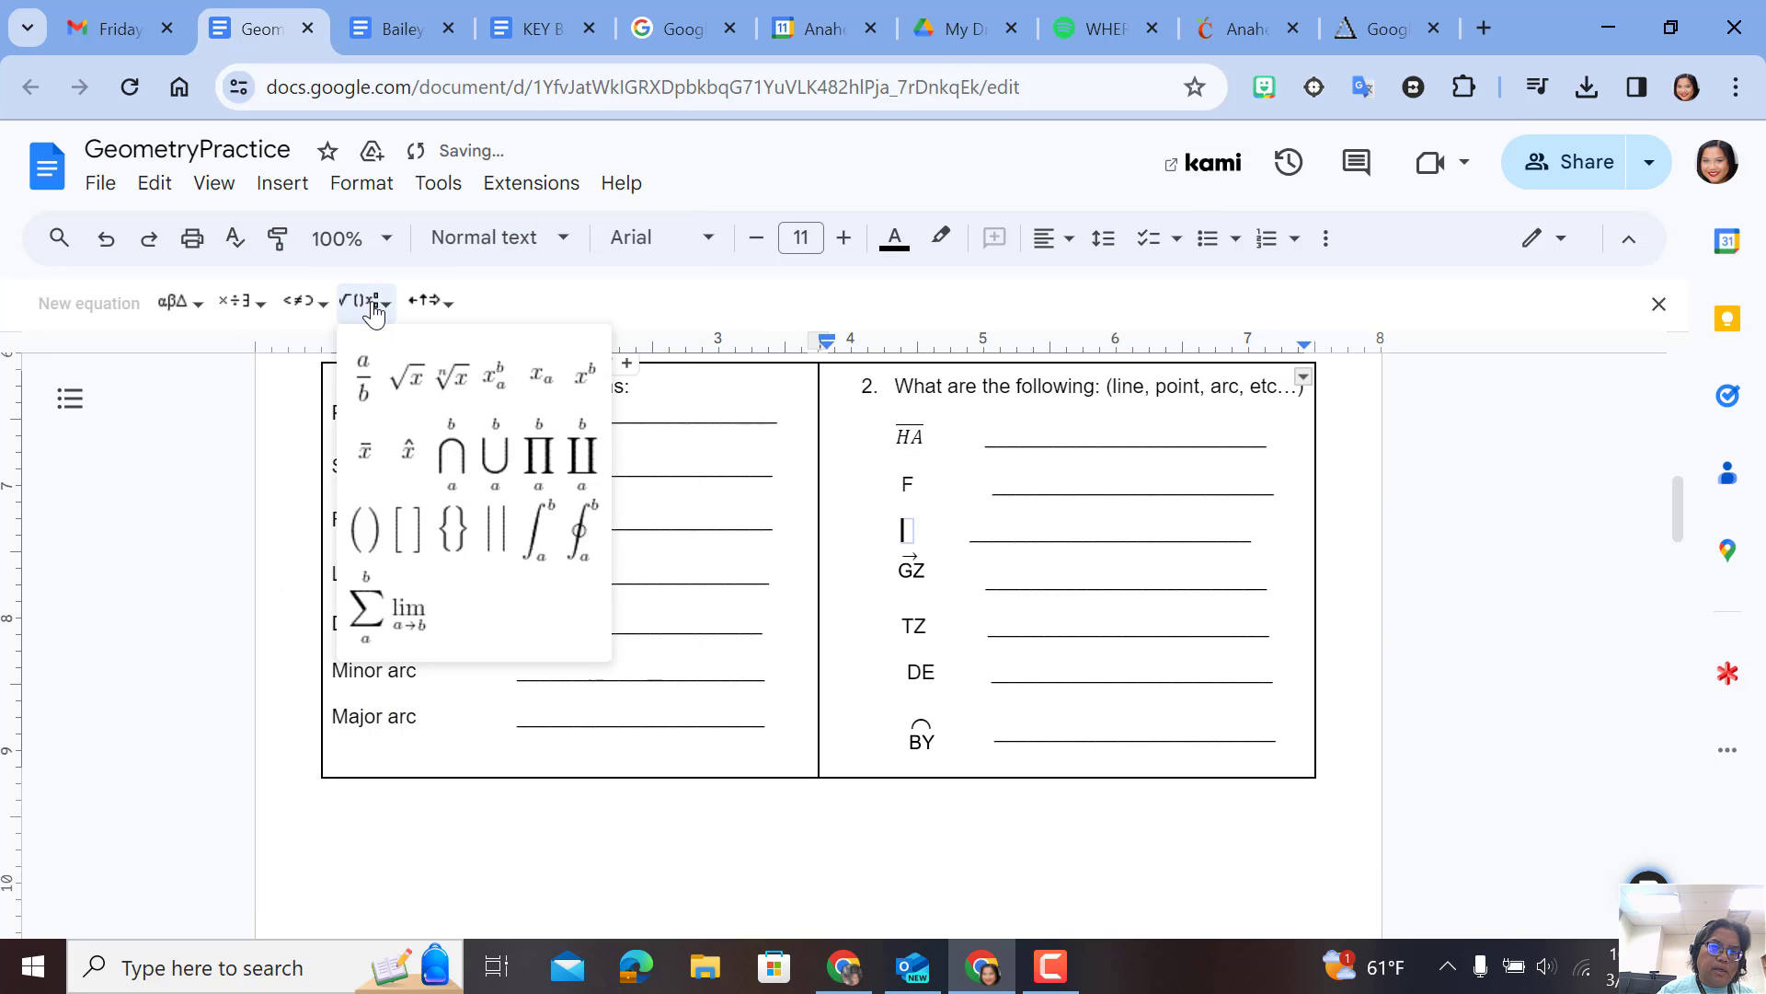
left_click(368, 460)
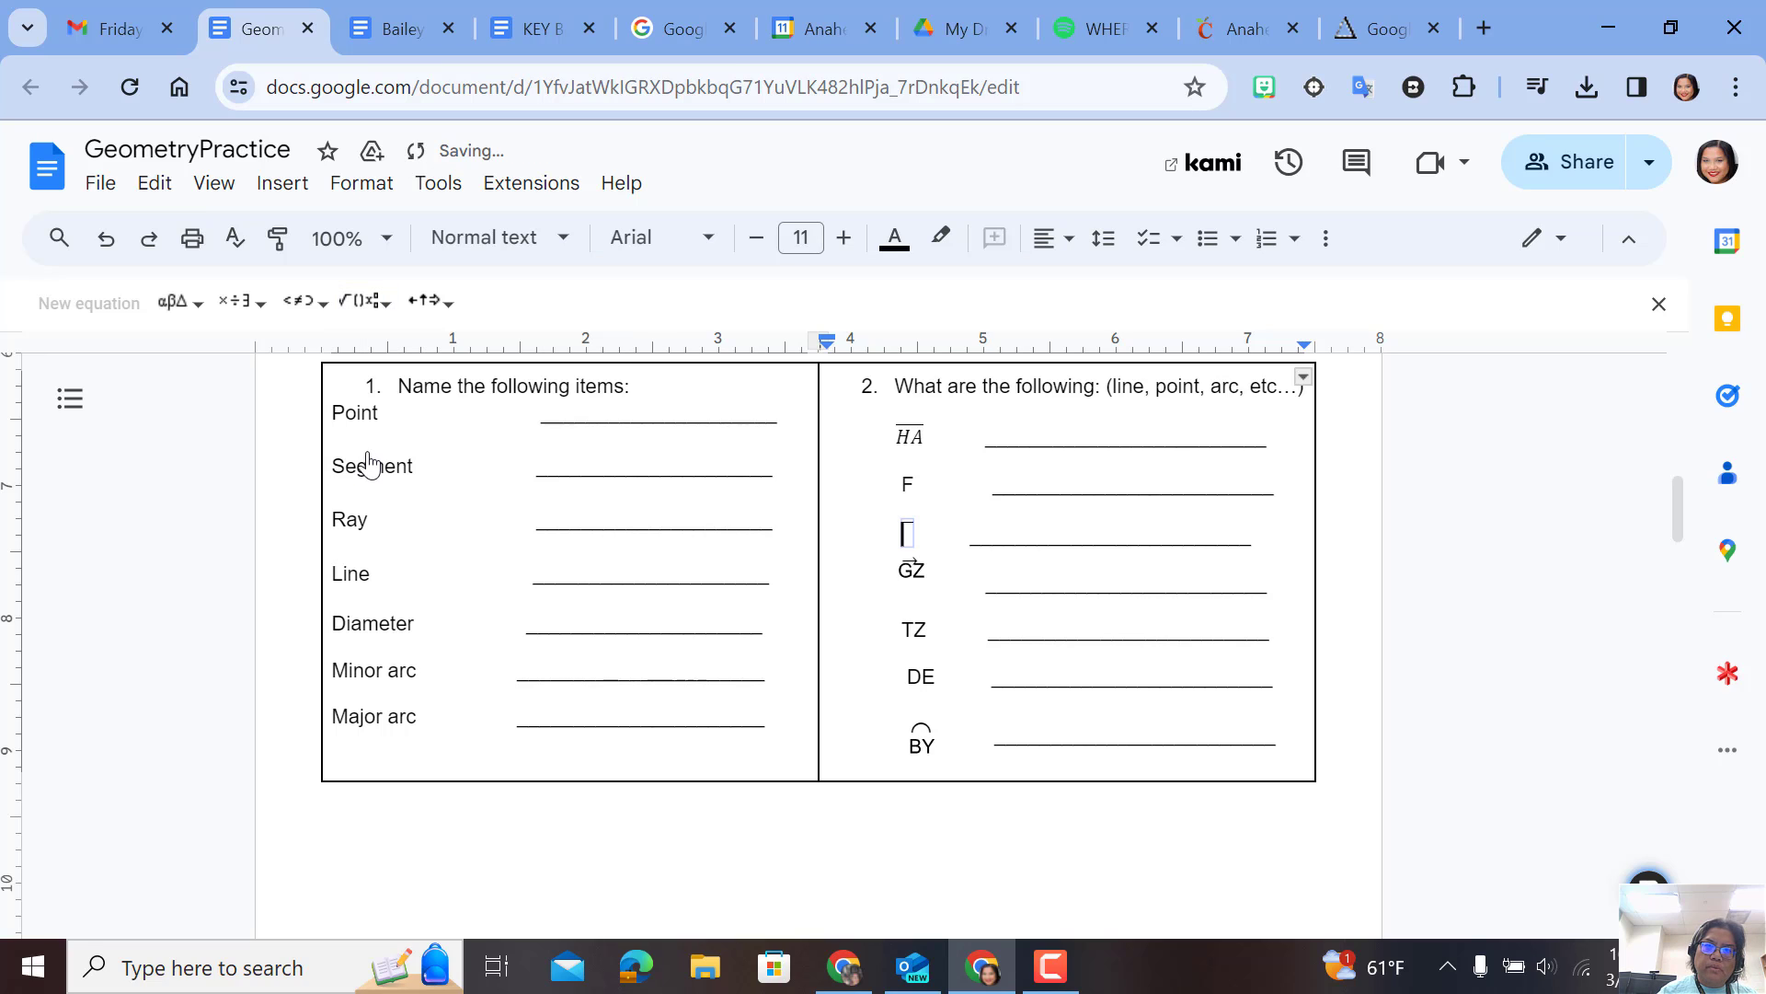
type("BY")
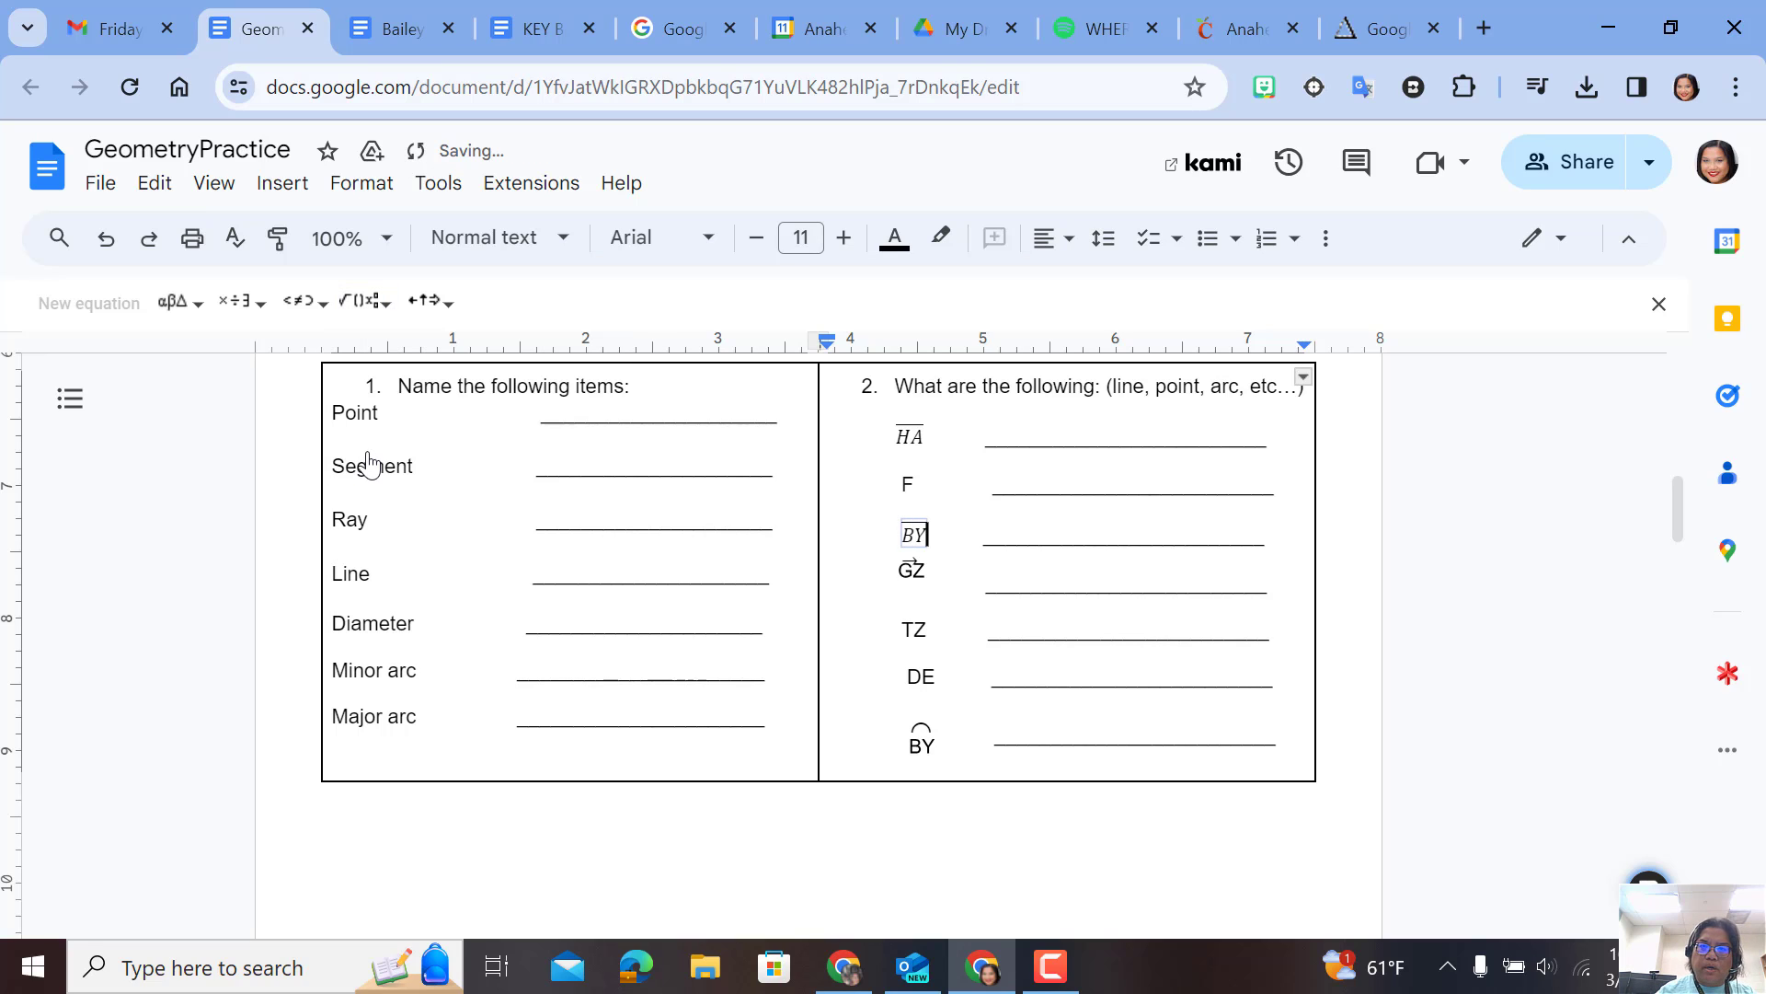
left_click(947, 630)
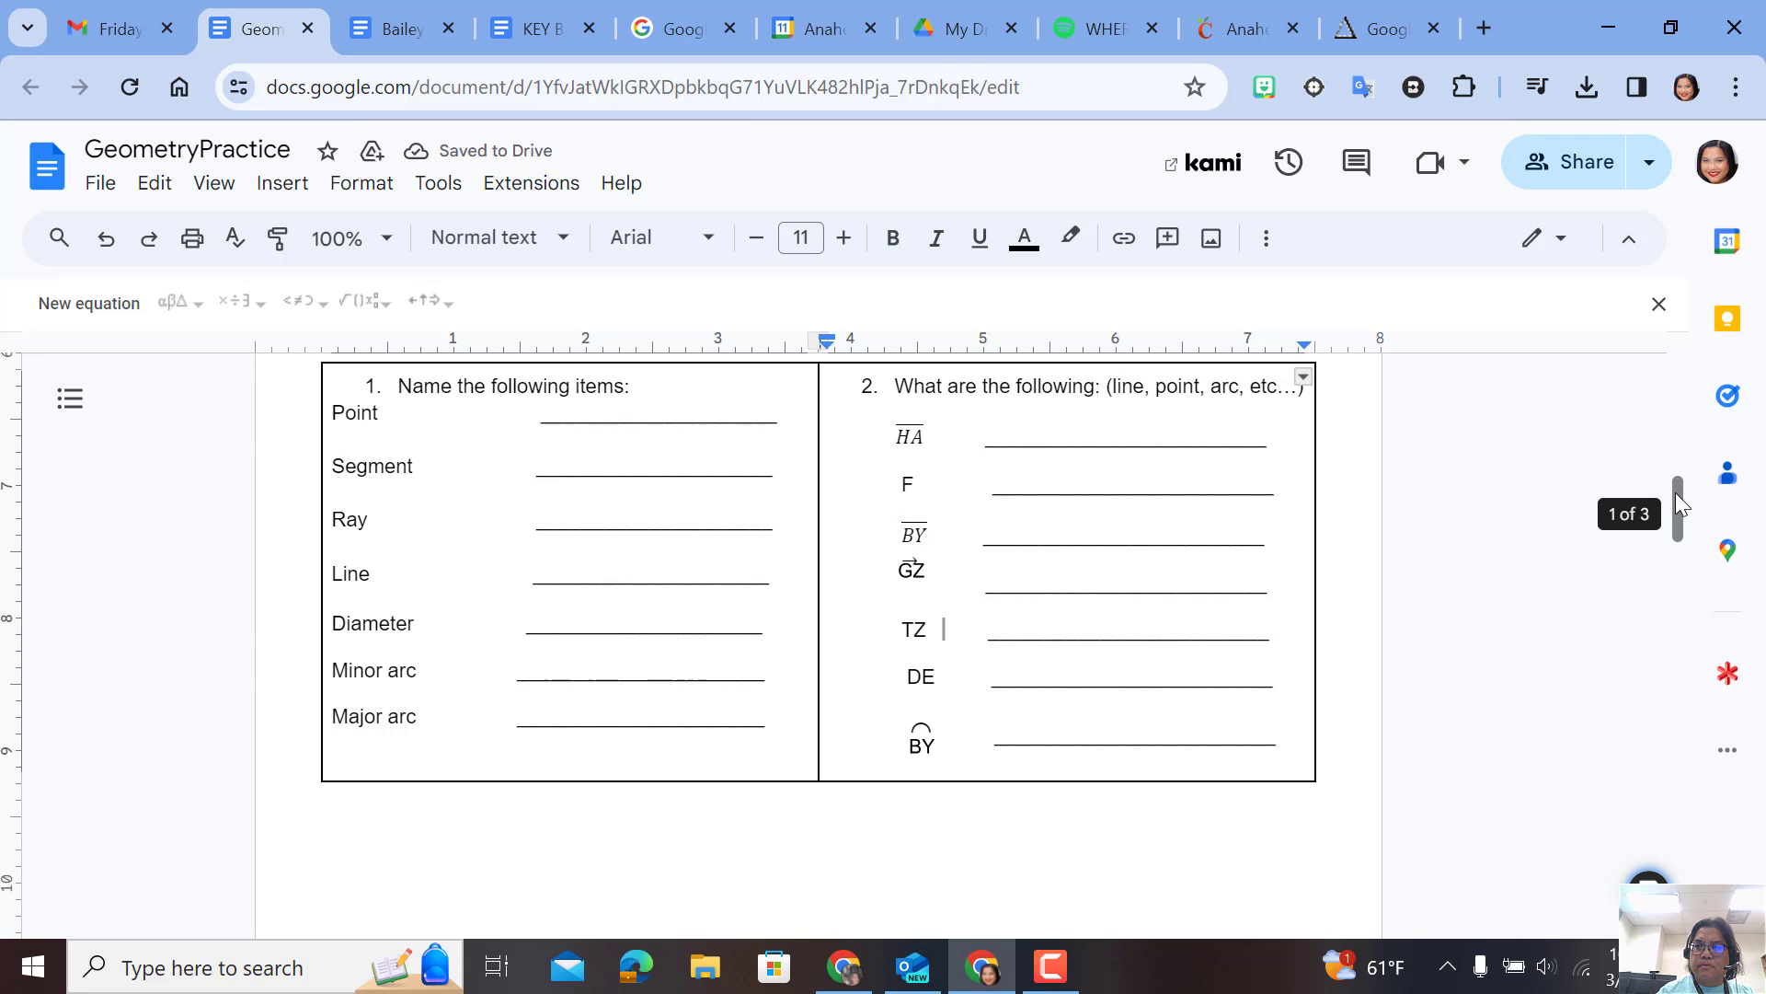
- Move the GZ drawing slightly down so the arrow sits just above its letters
left_click_drag(1675, 493, 1626, 490)
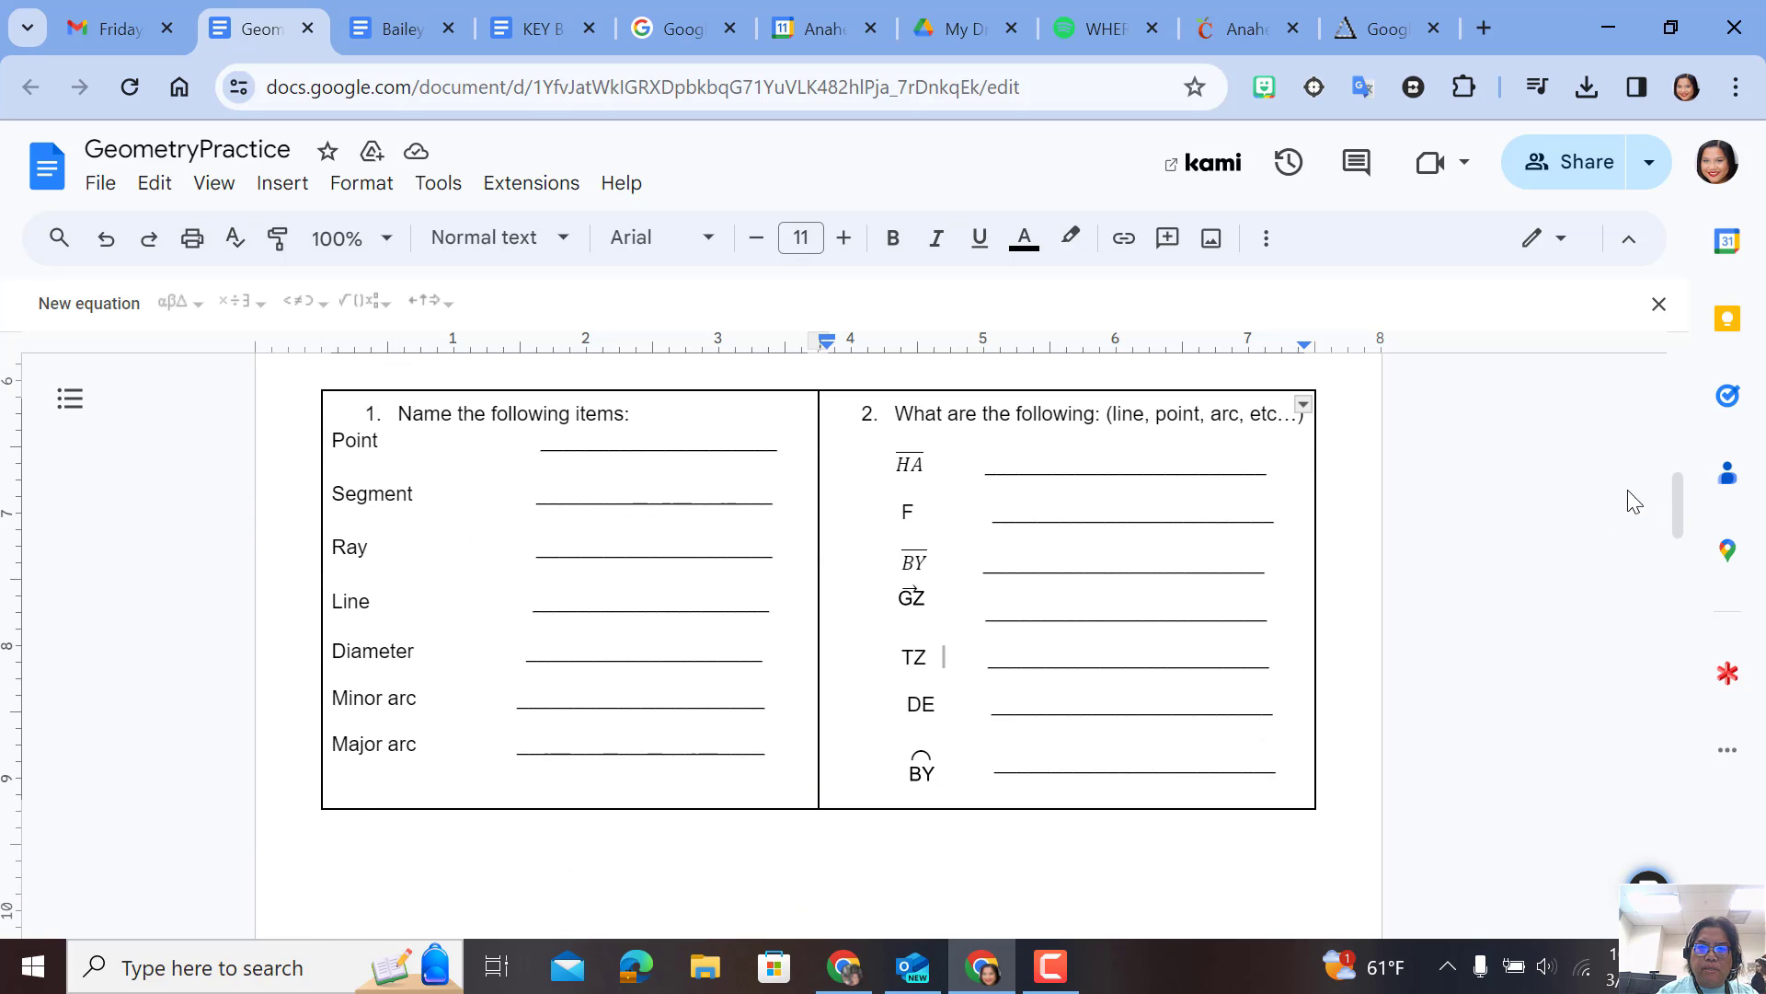
left_click(935, 706)
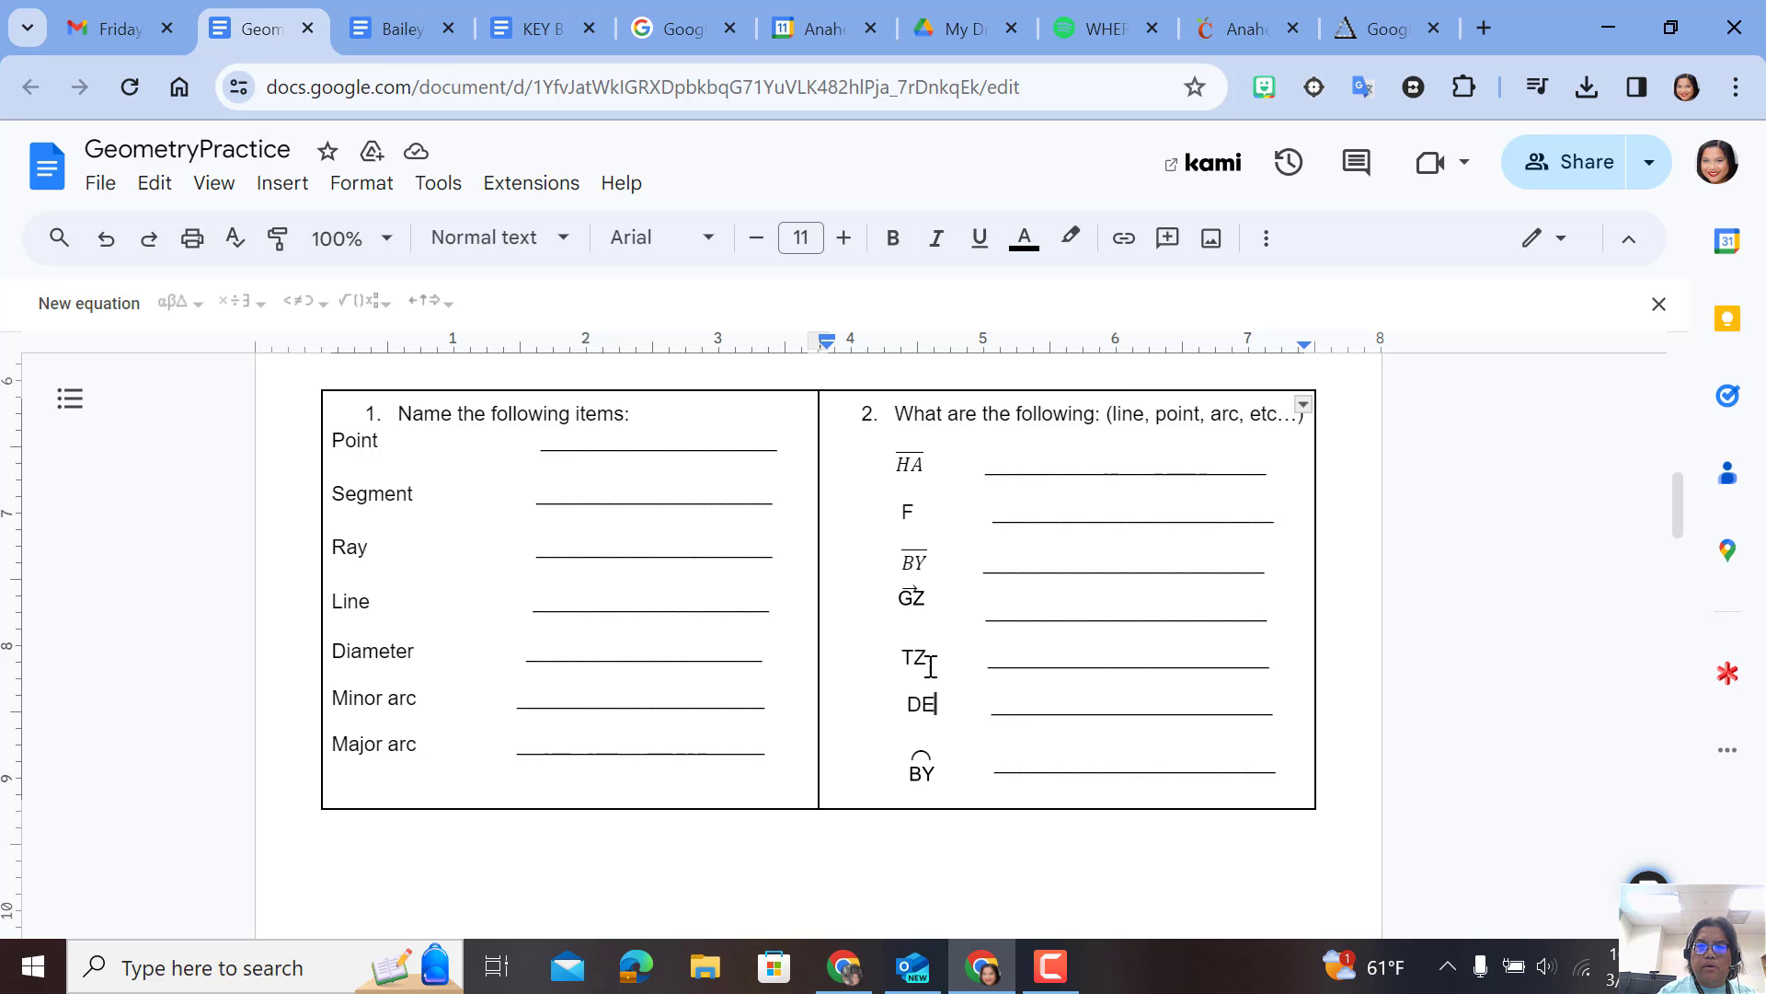
left_click(920, 585)
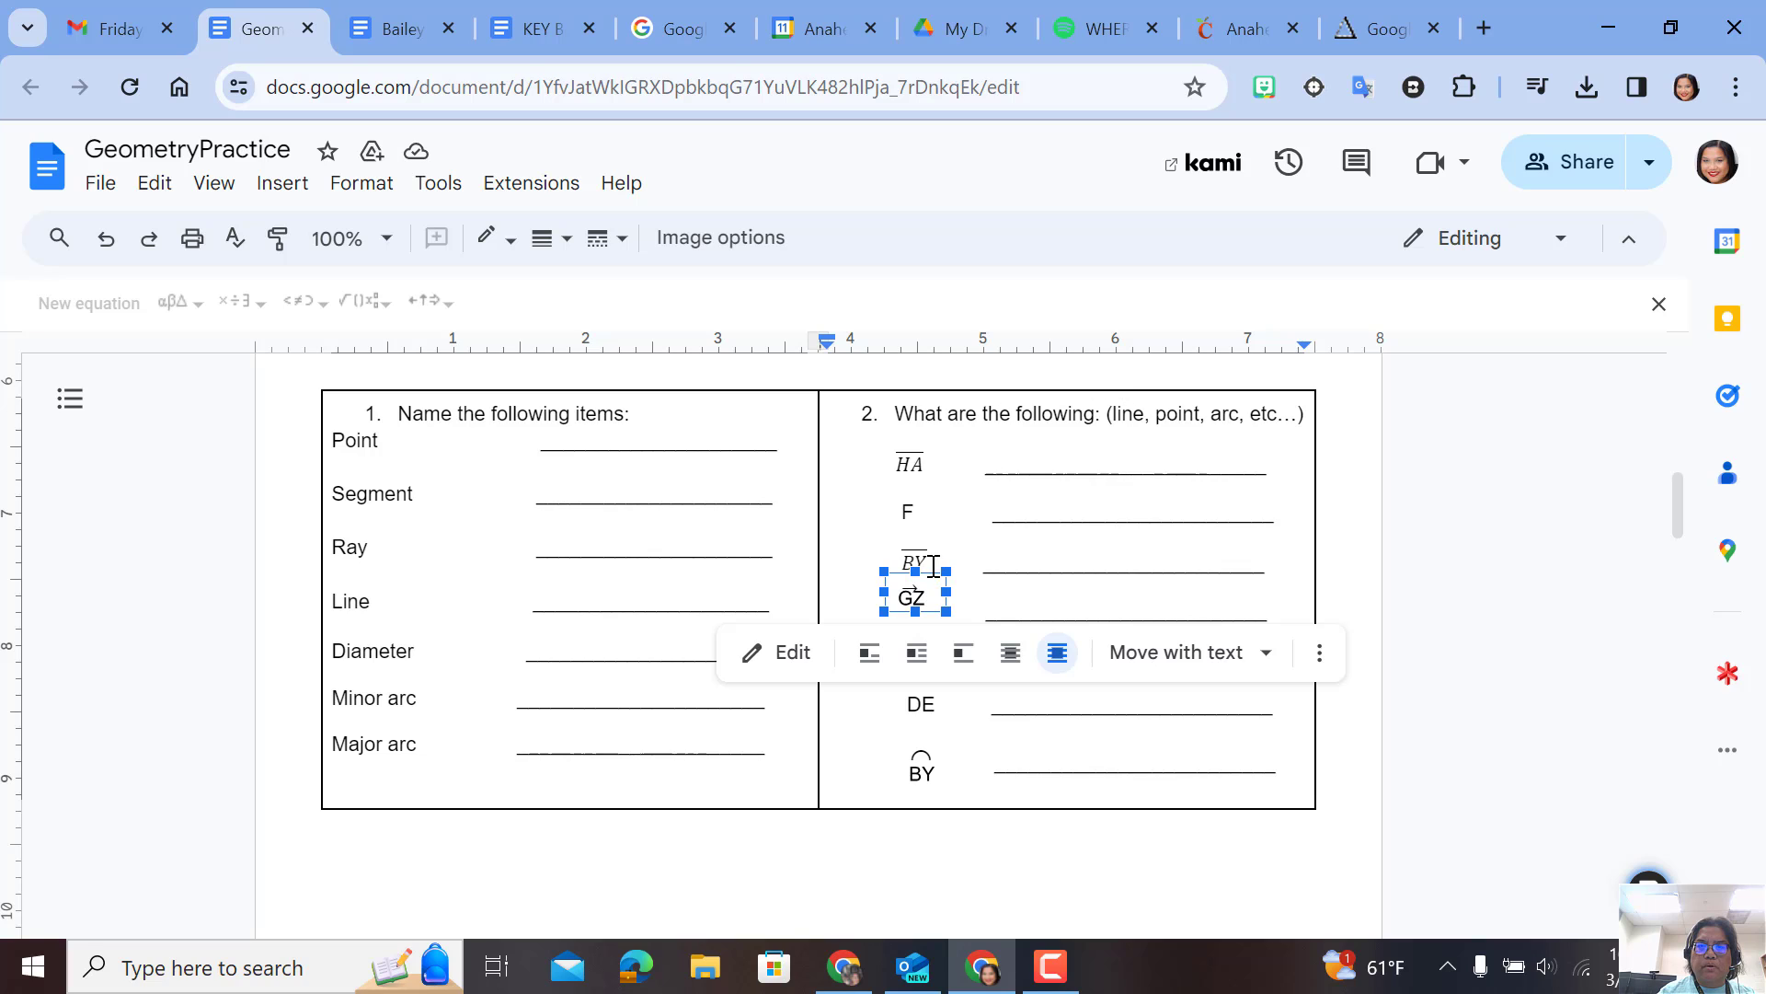
left_click_drag(931, 585, 924, 590)
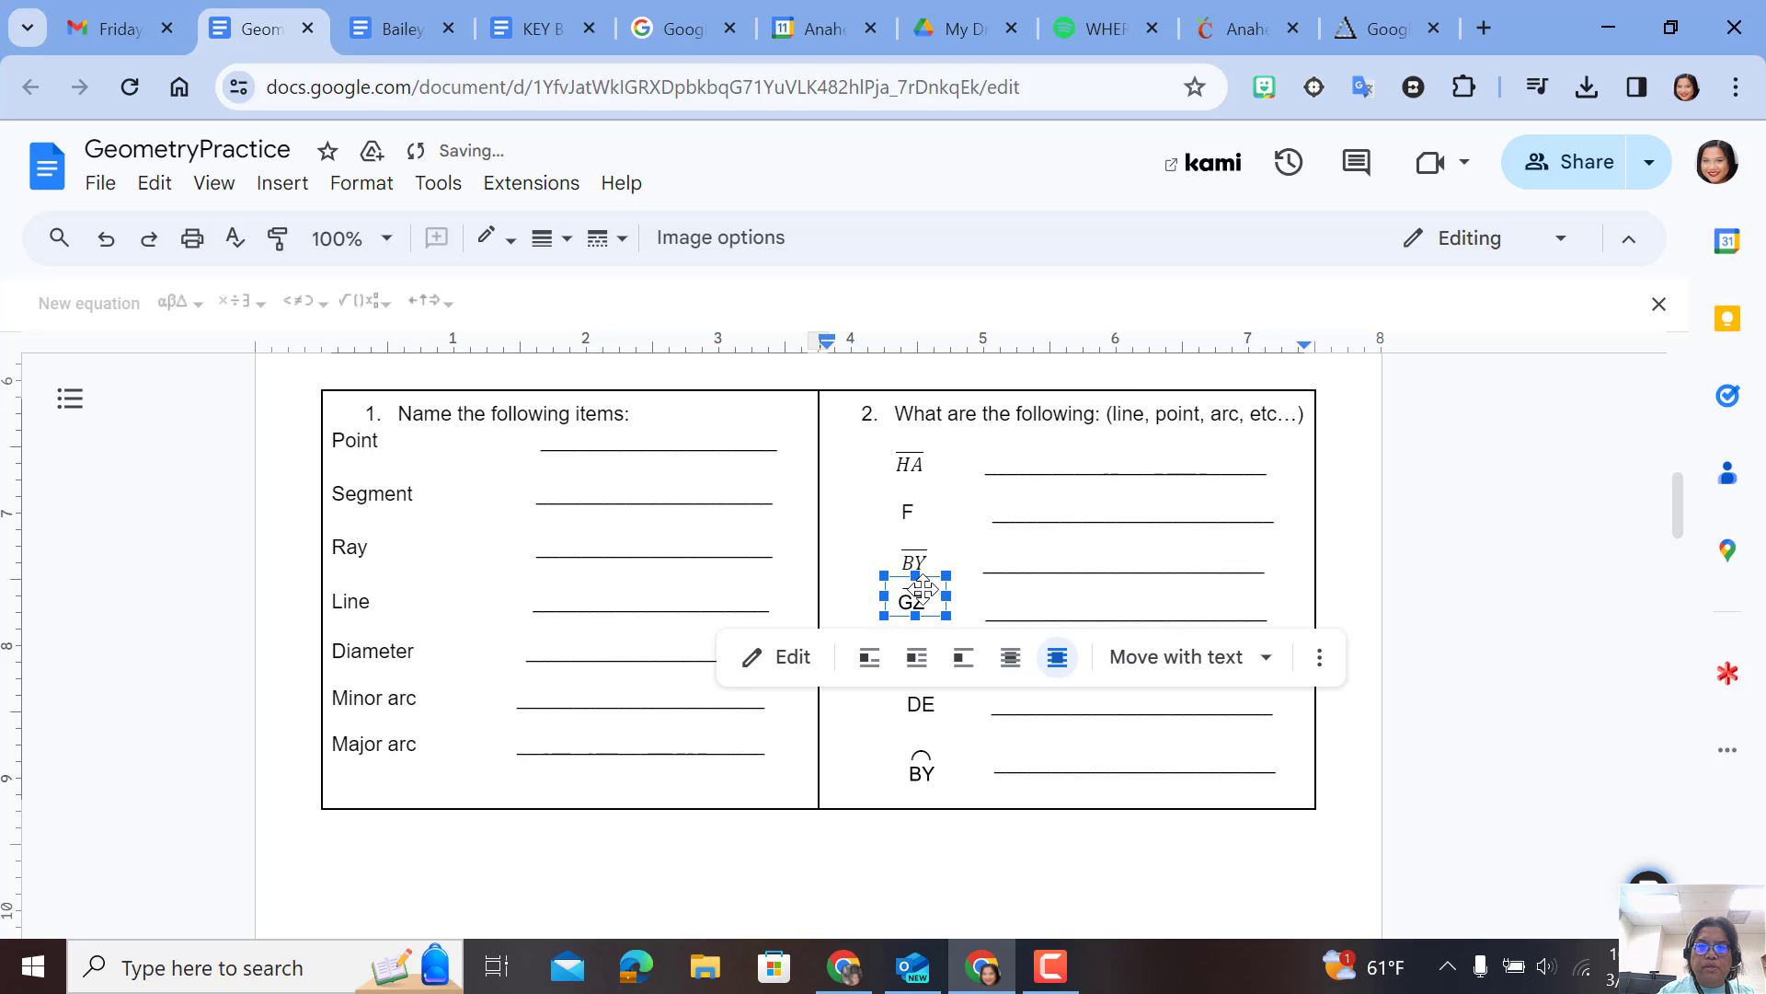
left_click(948, 572)
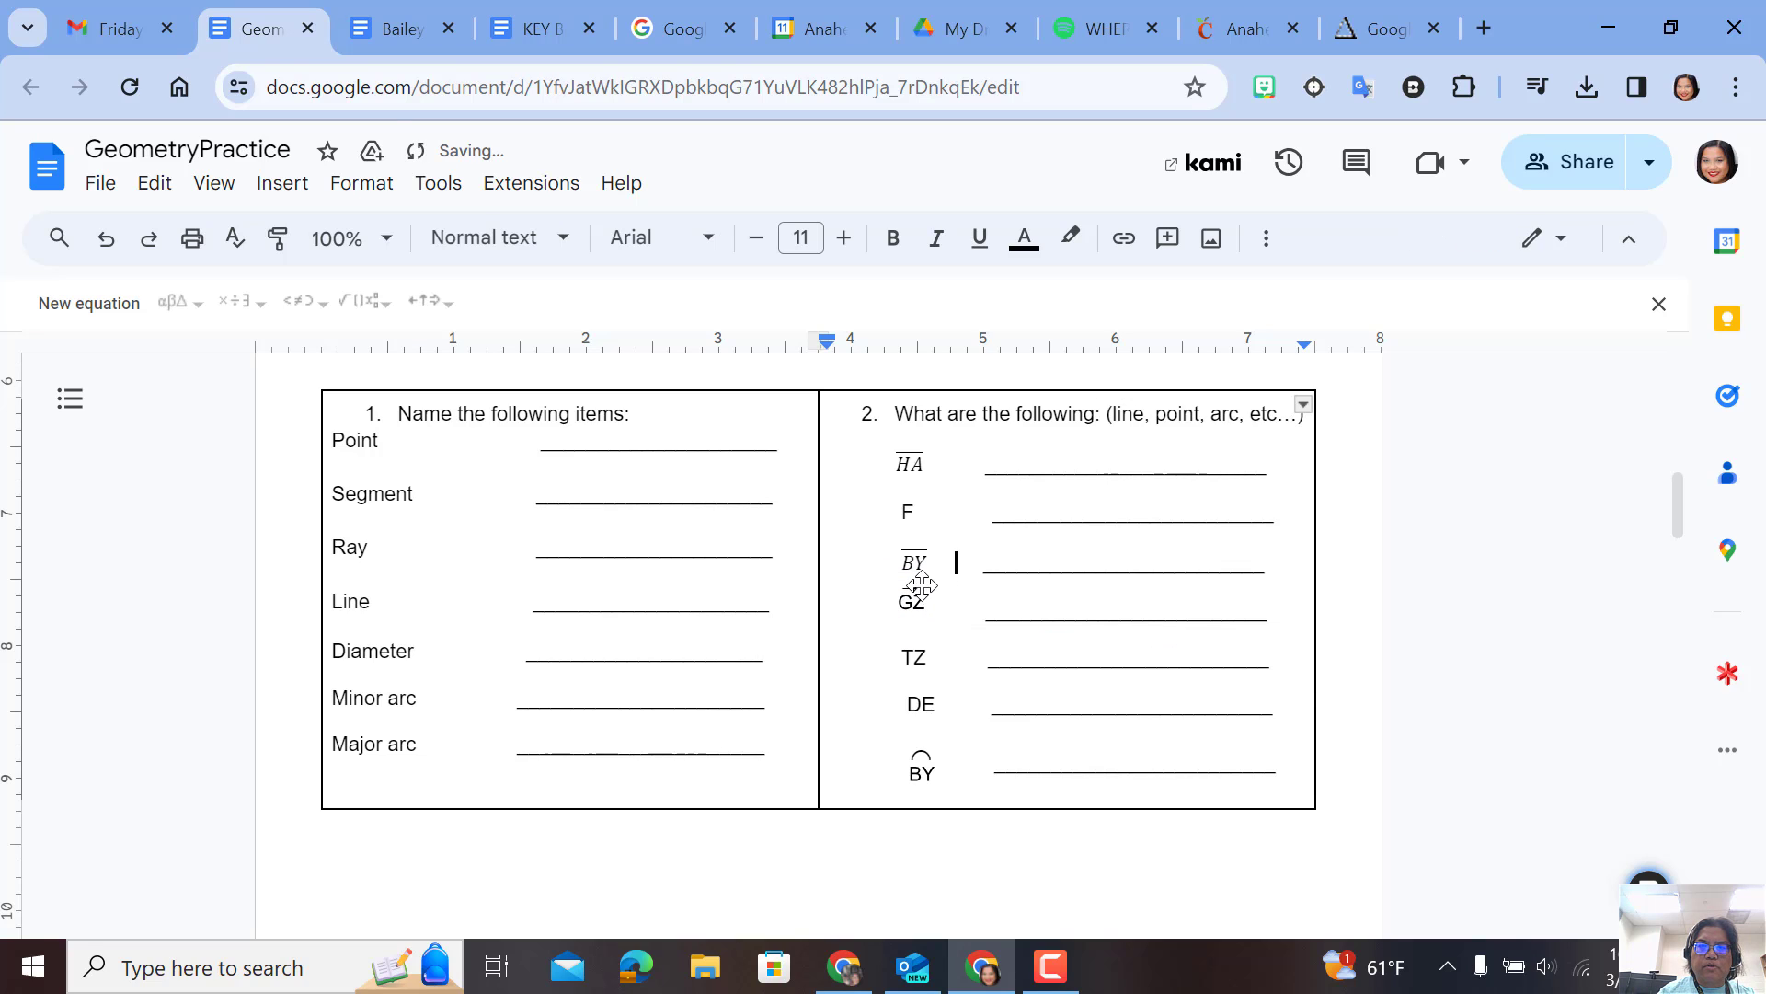
left_click(921, 585)
left_click(875, 583)
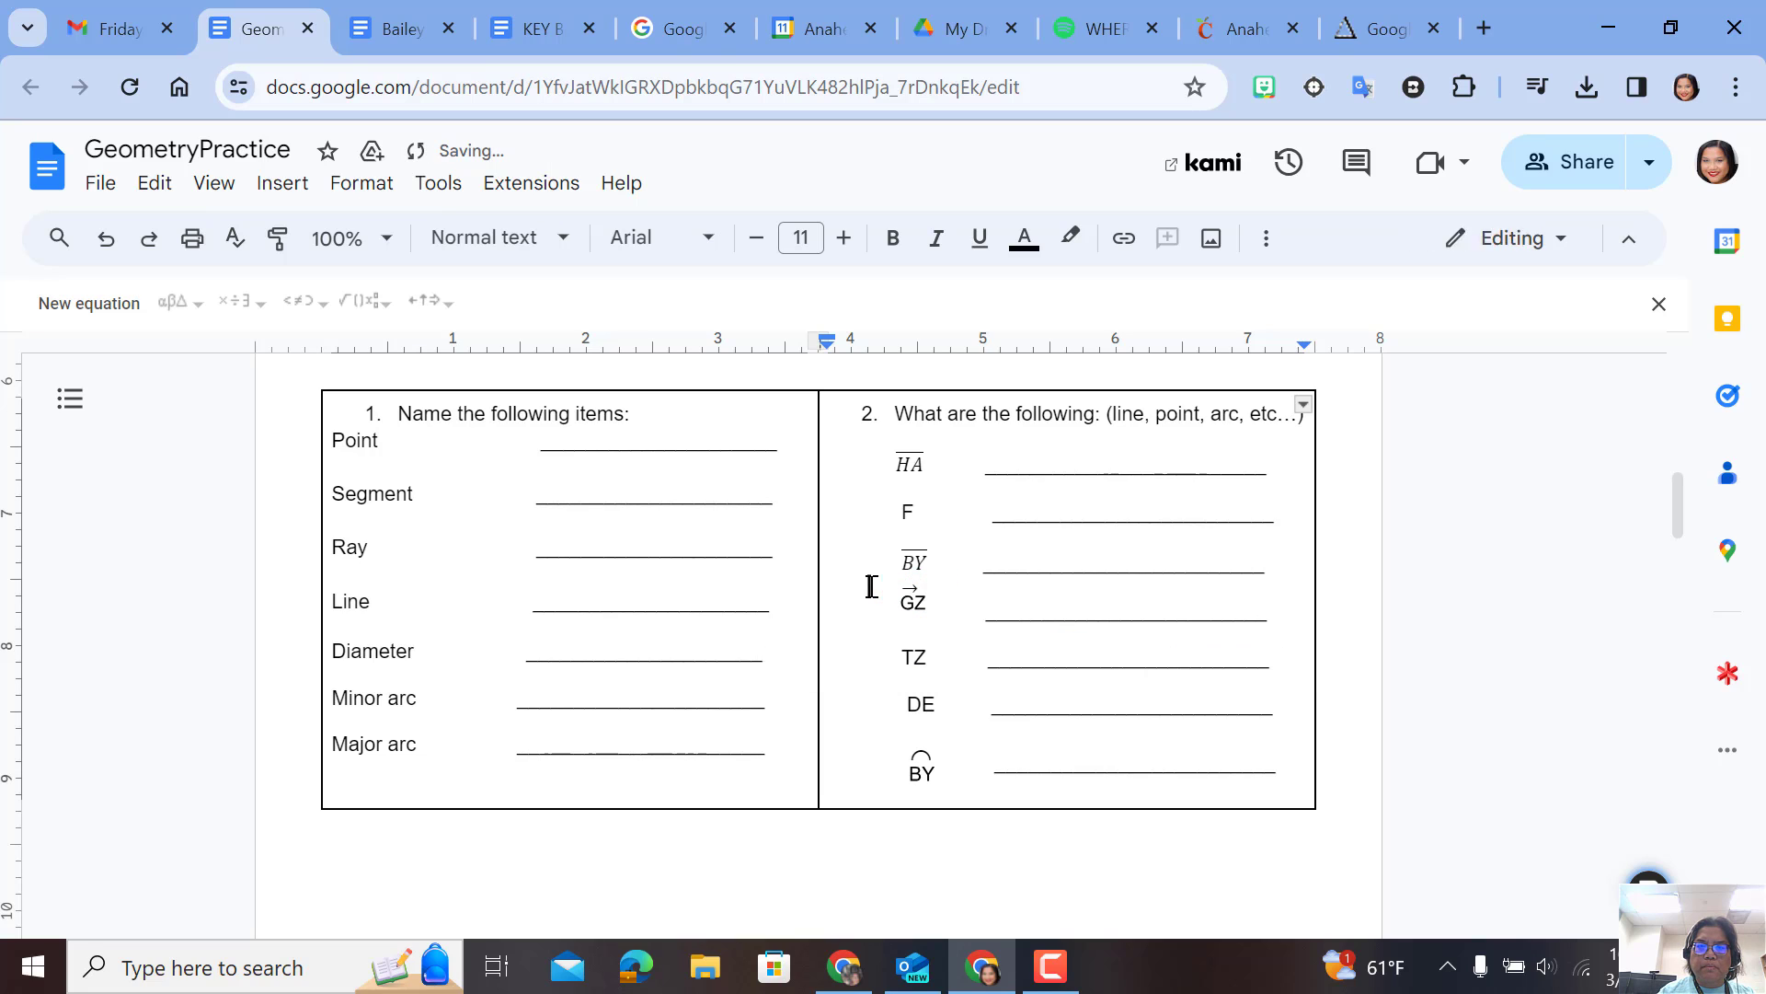